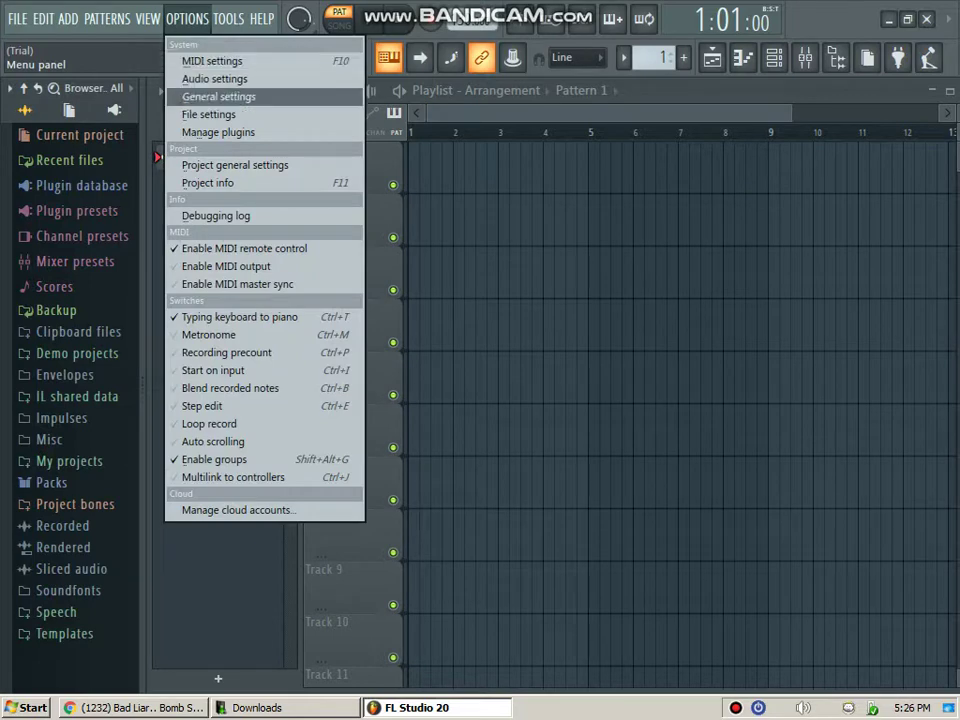
# Step: Add C:\New folder\ as the first browser extra search folder in the file settings and close the settings
pyautogui.click(208, 114)
pyautogui.click(214, 255)
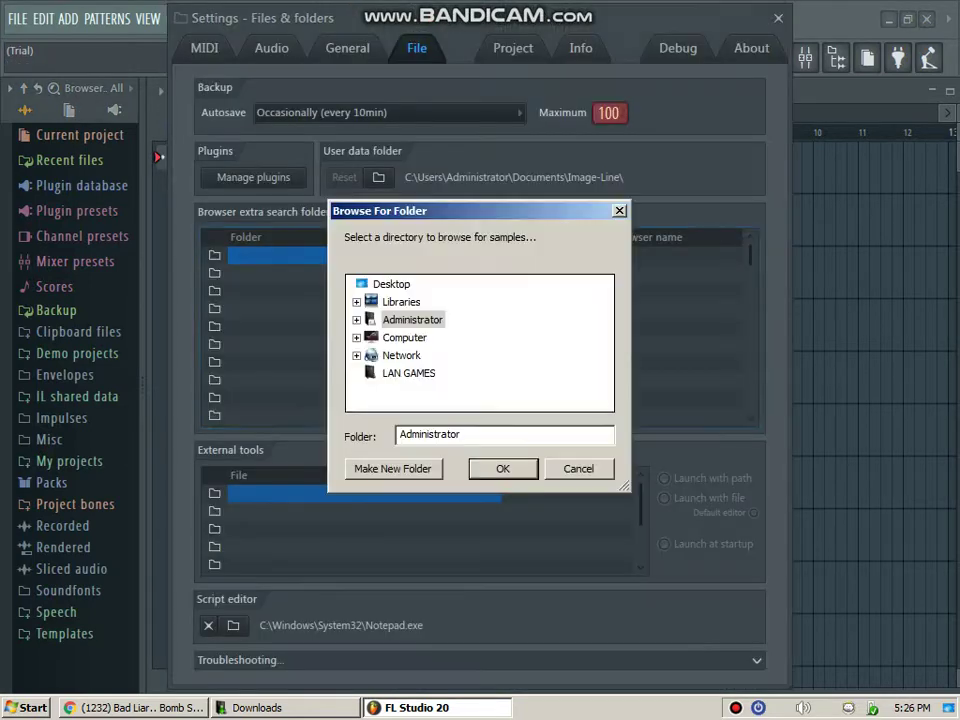
pyautogui.doubleClick(404, 337)
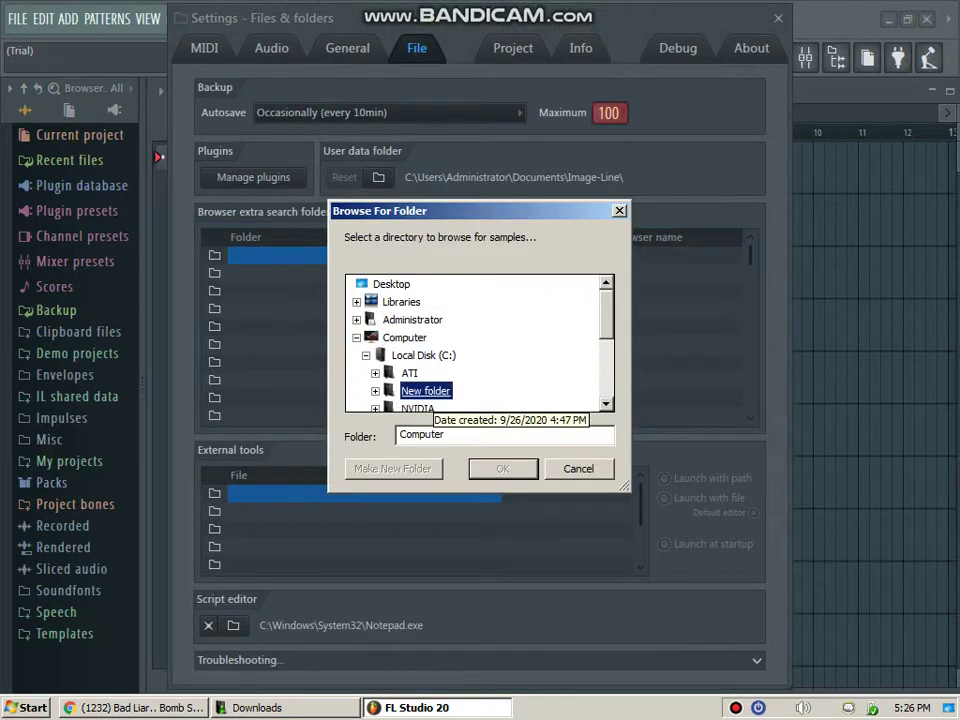
pyautogui.doubleClick(425, 391)
pyautogui.press('Return')
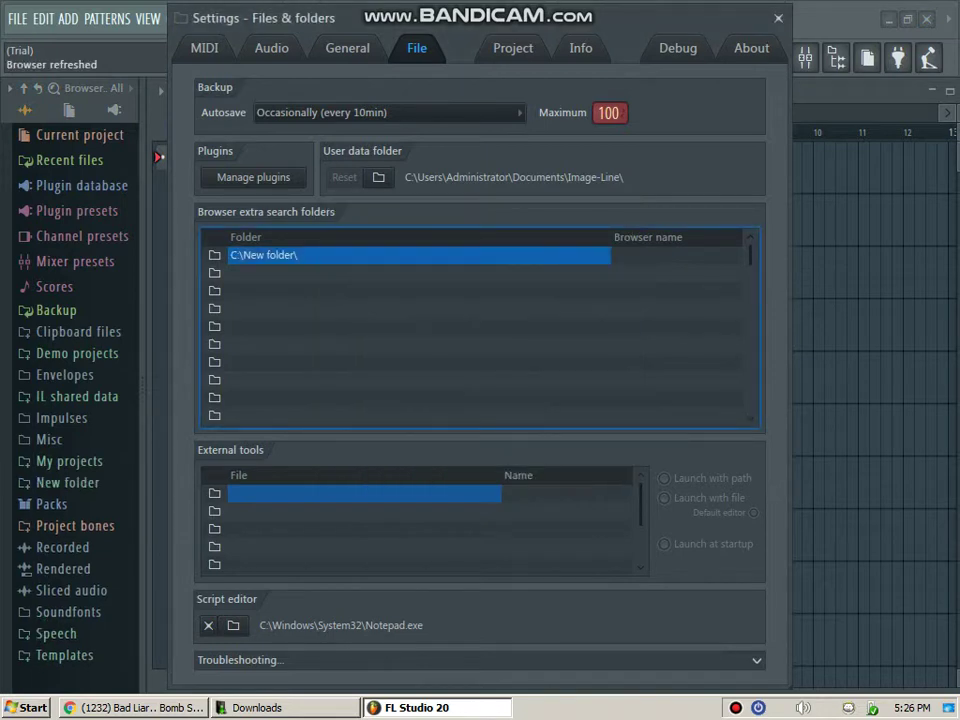
pyautogui.click(778, 18)
# Step: Replace the 808 Kick channel's sample with Bomb kick #2 from the bomb kick folder under New folder > My Recordings
pyautogui.click(68, 483)
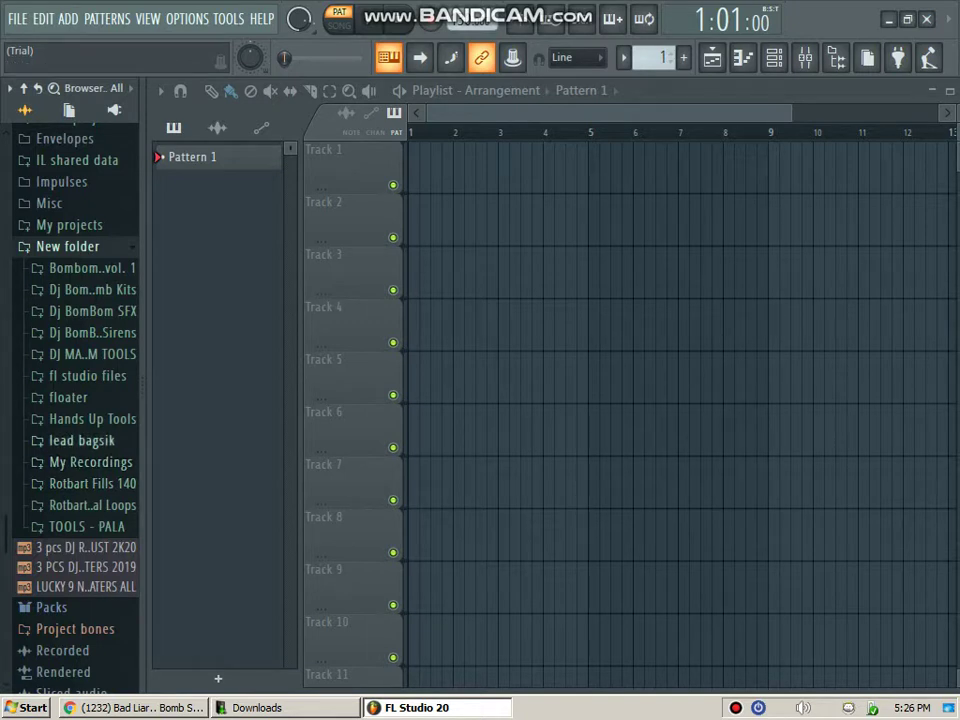
pyautogui.click(580, 44)
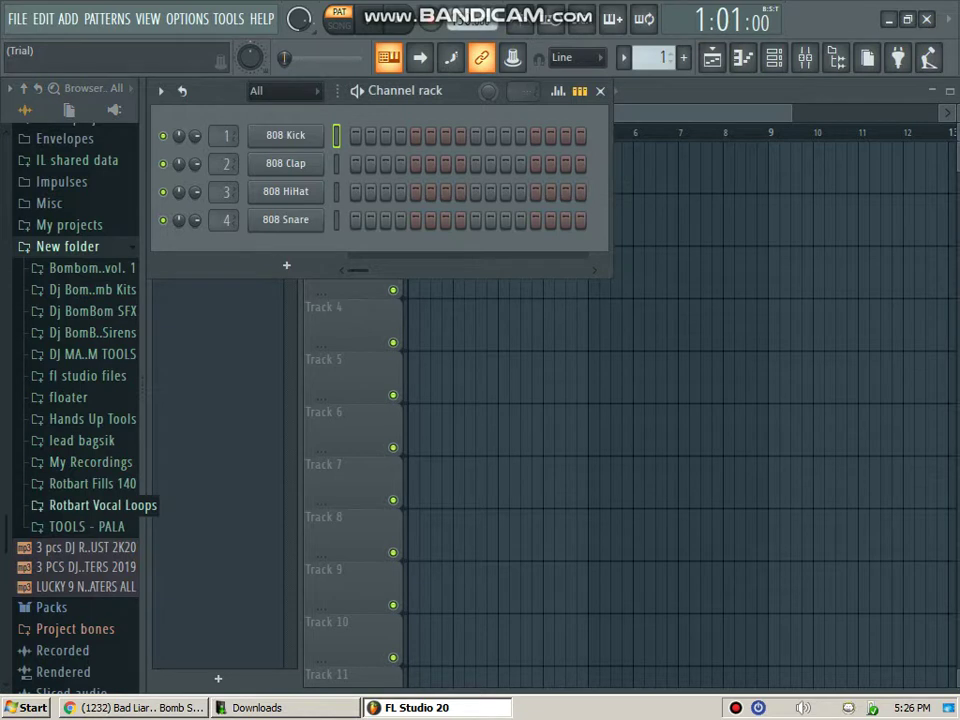
pyautogui.click(90, 462)
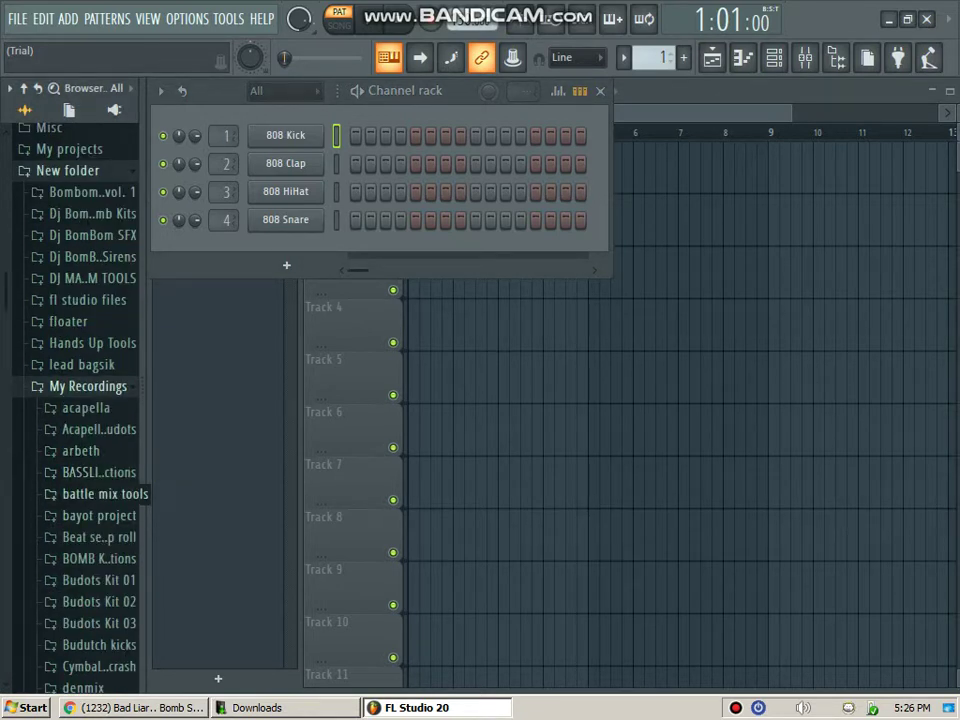
pyautogui.click(98, 559)
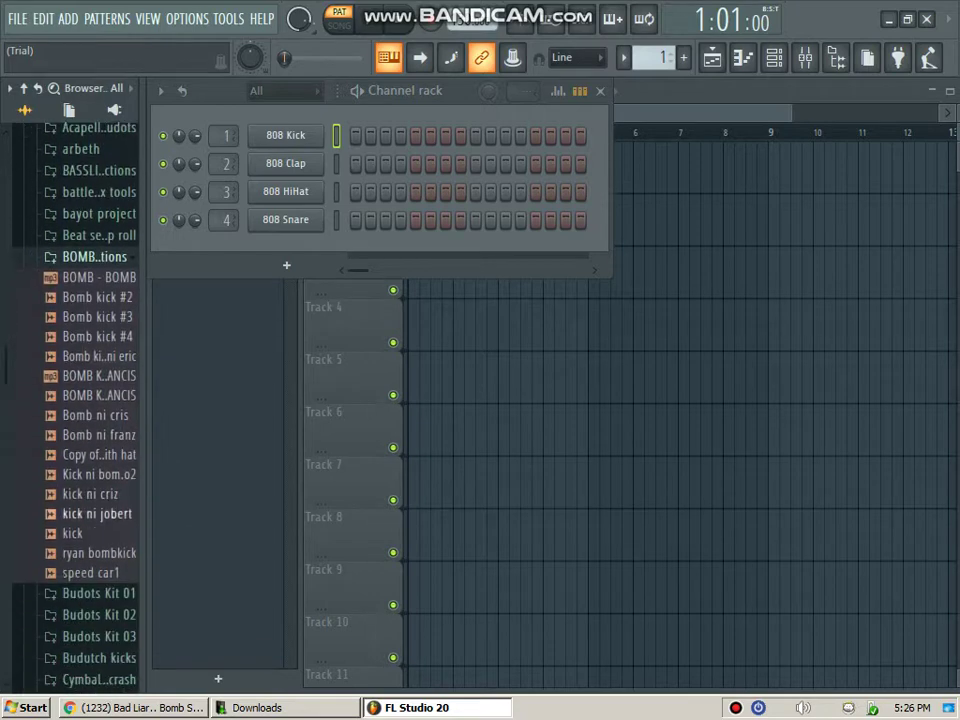
pyautogui.click(98, 270)
pyautogui.click(100, 290)
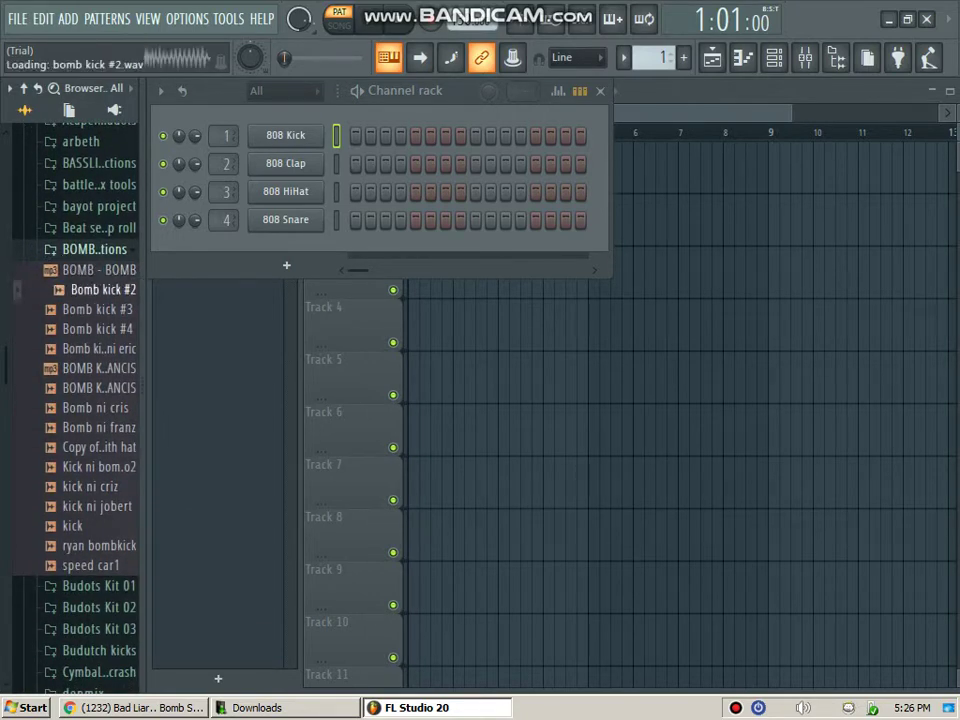
pyautogui.moveTo(100, 289); pyautogui.dragTo(285, 135)
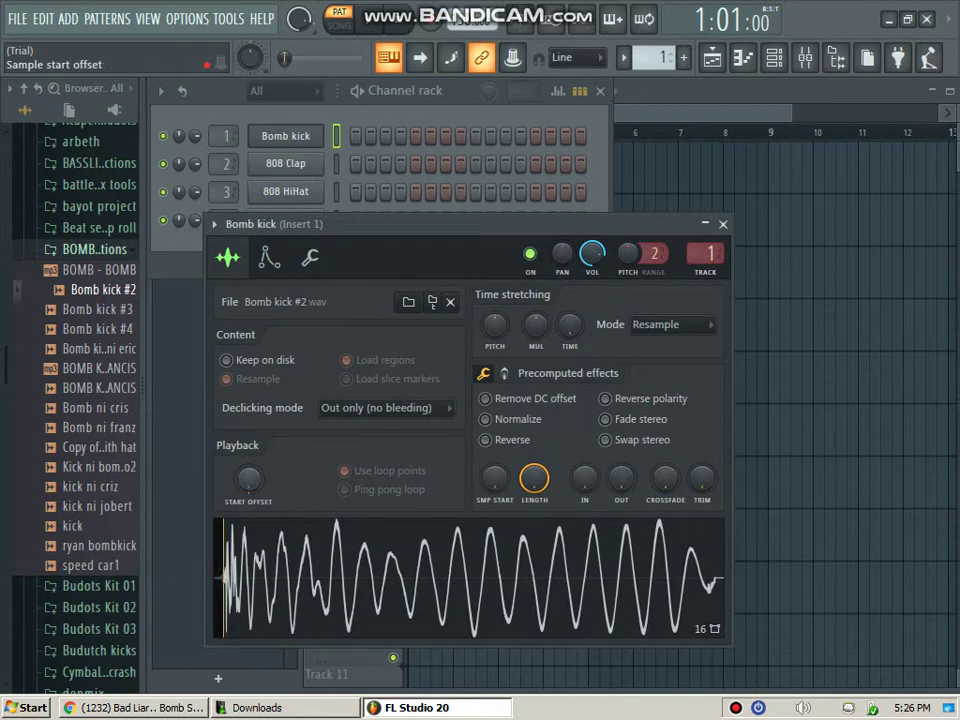
# Step: Name Pattern 1 after the kick
pyautogui.click(684, 58)
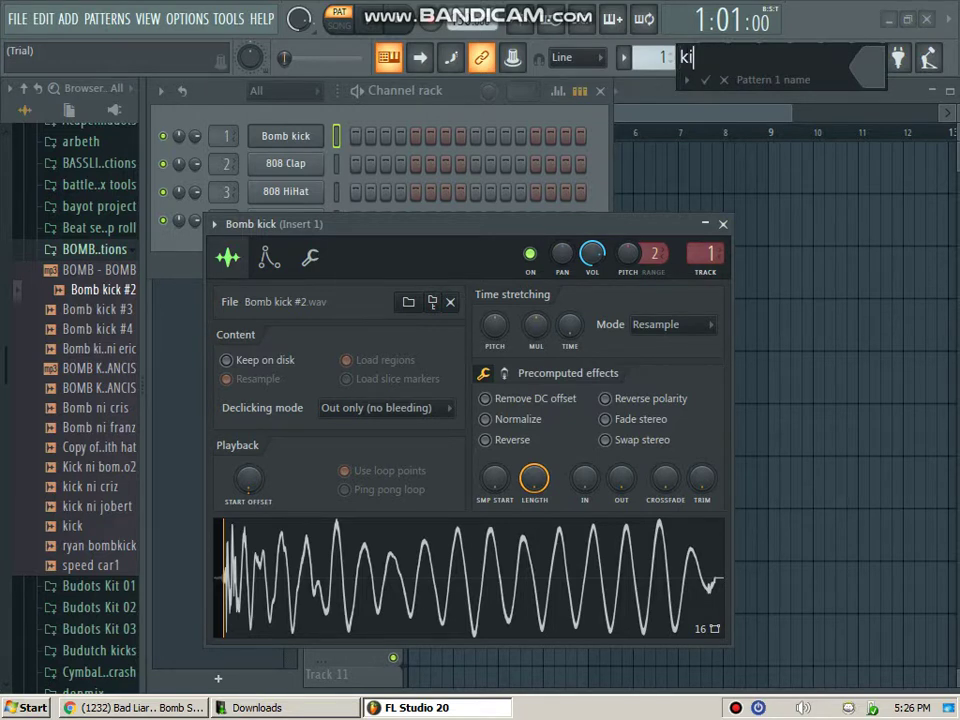
pyautogui.press('Return')
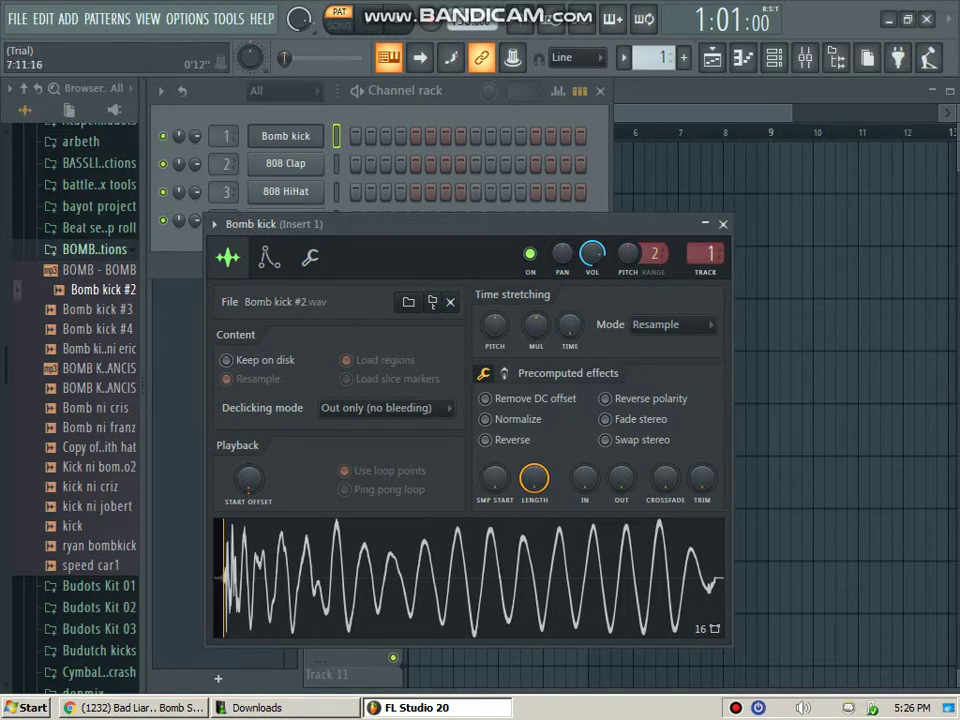
# Step: Open the mixer and audition the bomb kick with the Master track selected
pyautogui.press('F9')
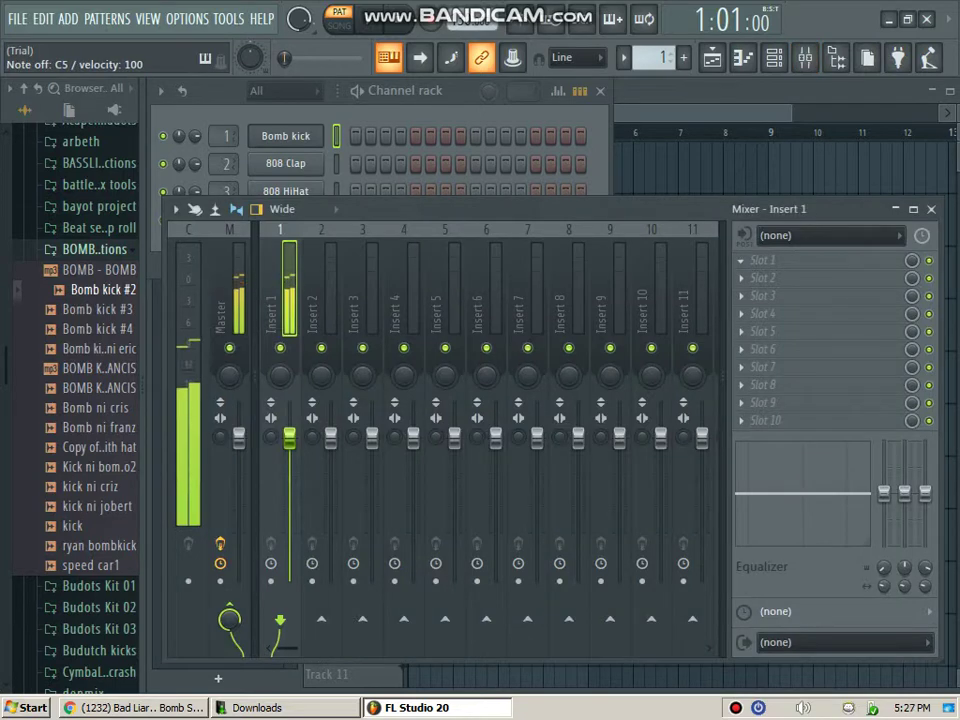
pyautogui.click(229, 300)
pyautogui.press('q')
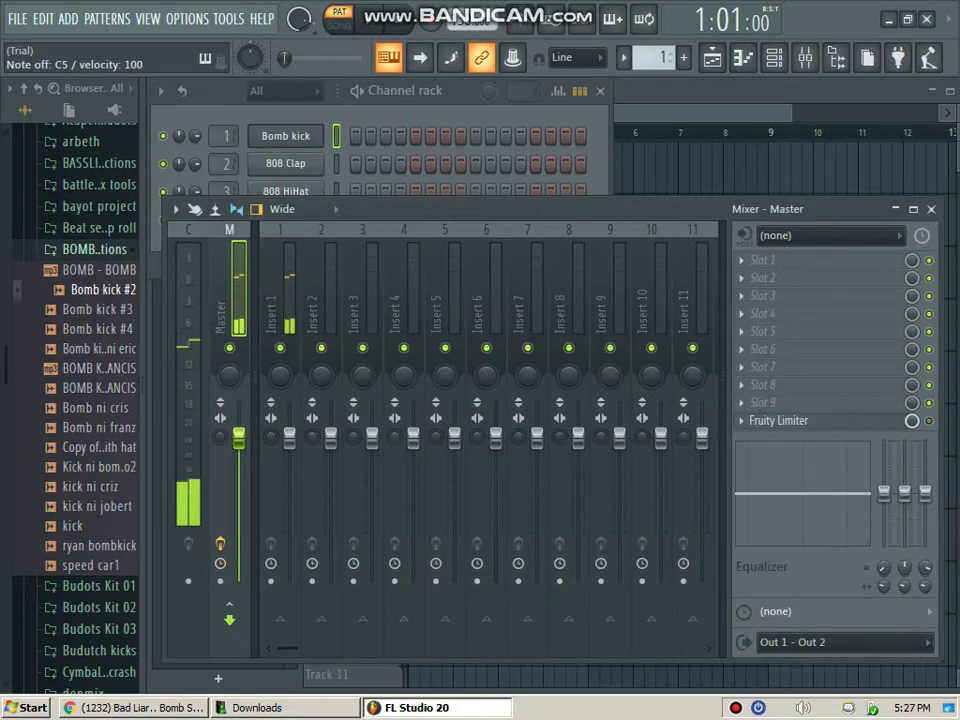
pyautogui.press('q')
# Step: Switch the effect plugin list to the Simple view and load Soundgoodizer into slot 1 of mixer Insert 1
pyautogui.click(275, 300)
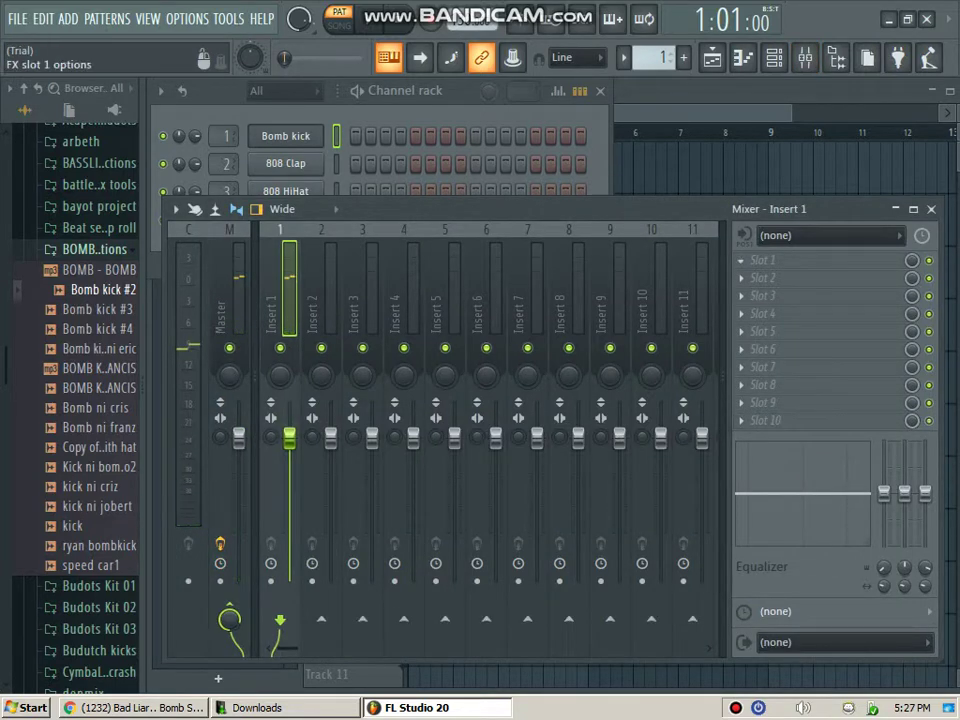
pyautogui.click(745, 262)
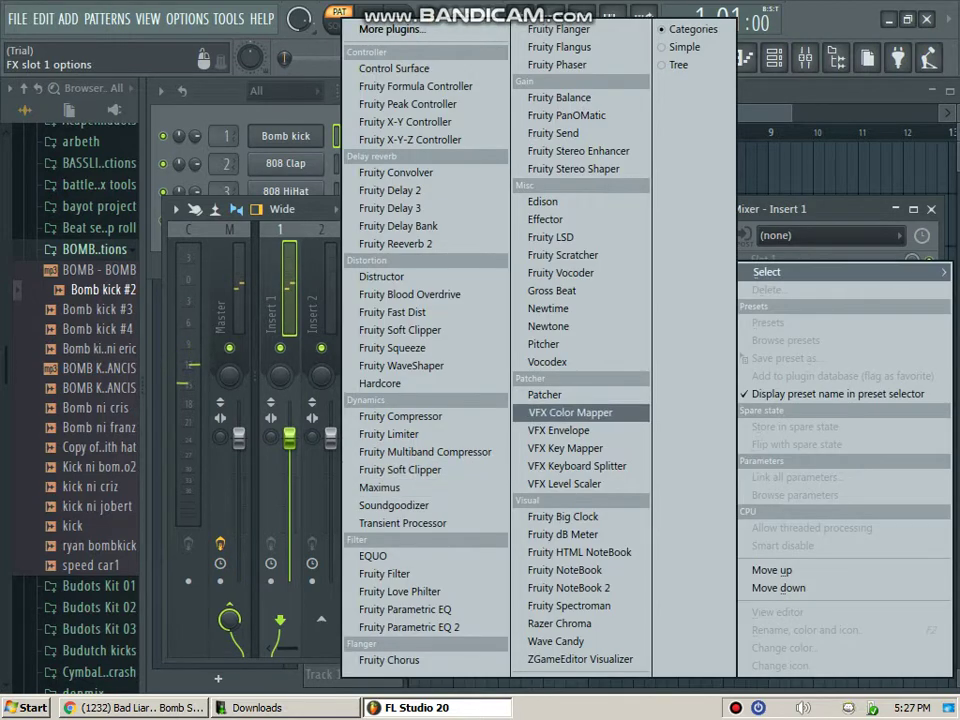
pyautogui.click(686, 47)
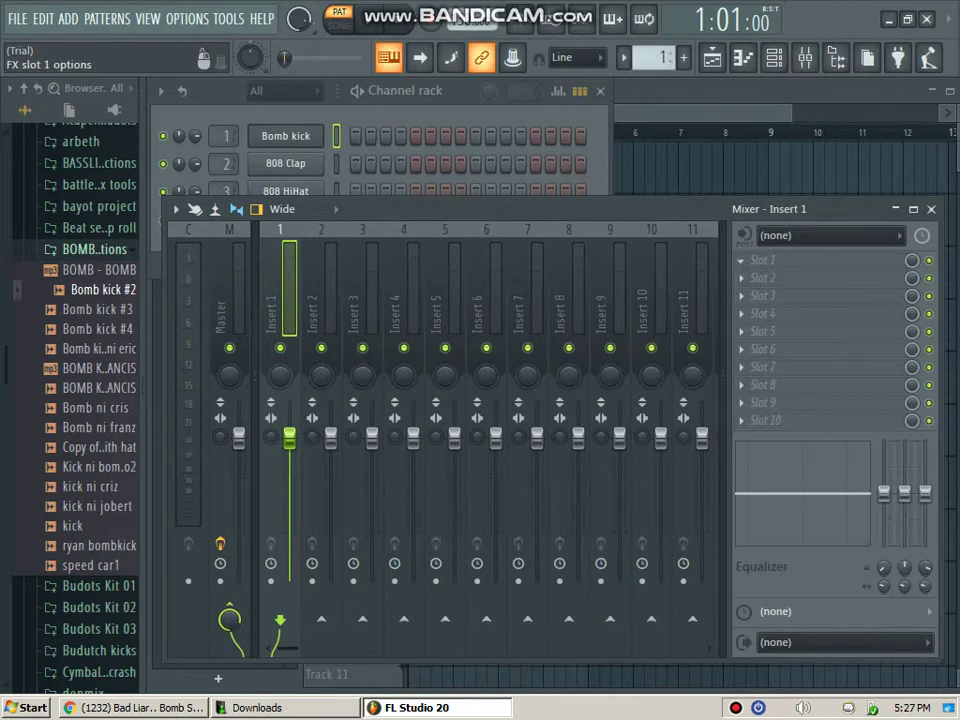
pyautogui.click(745, 262)
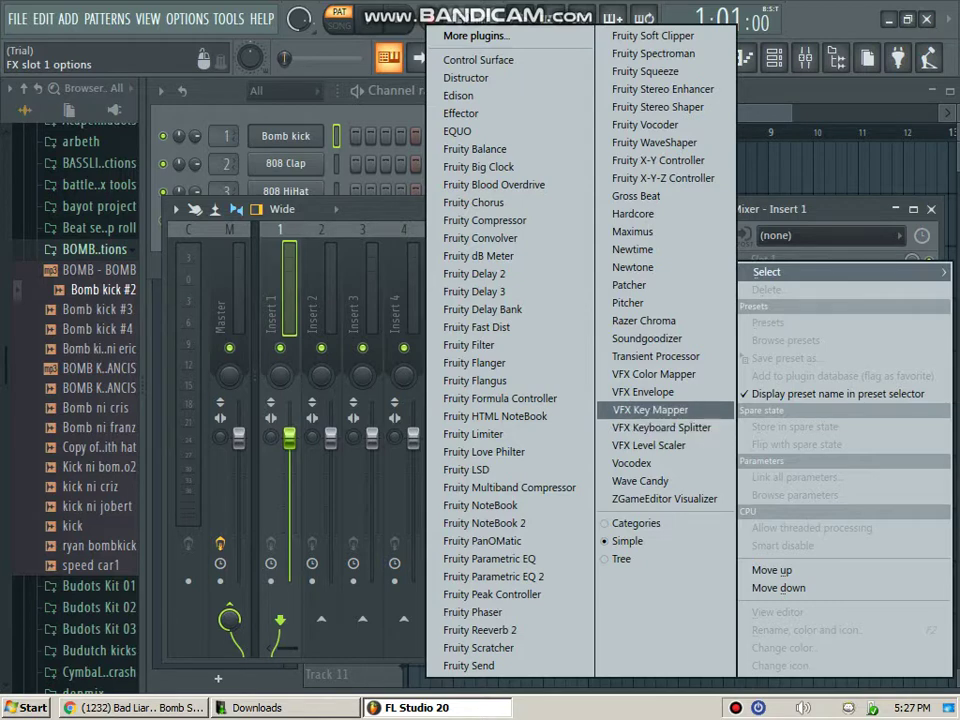
pyautogui.click(648, 338)
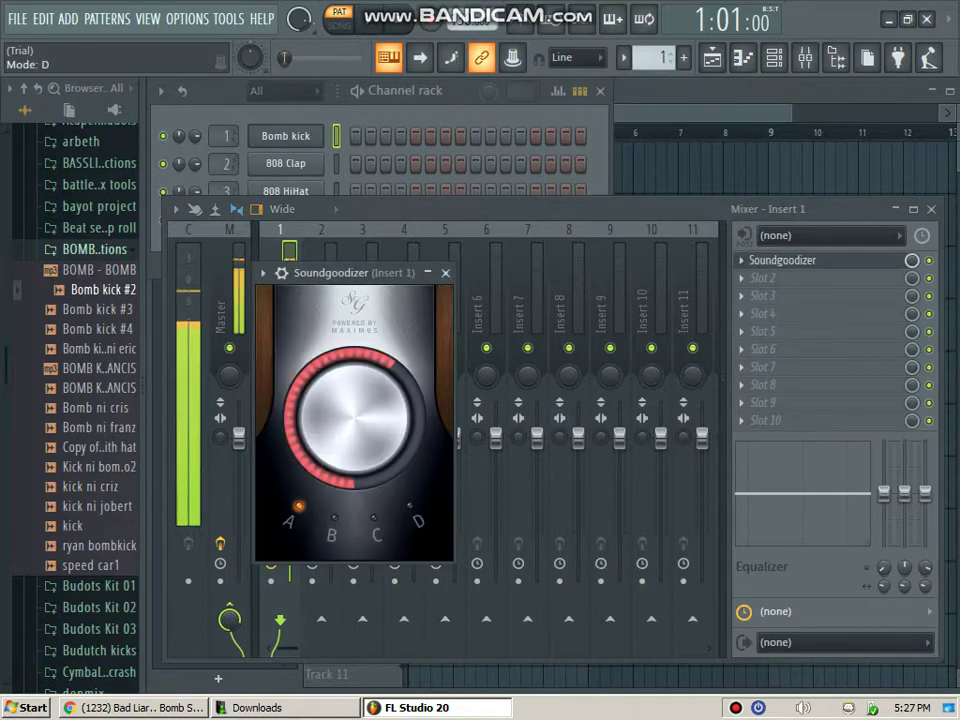
# Step: Set Soundgoodizer to mode D, reduce its amount to about 30% while auditioning the kick, and close it
pyautogui.press('z')
pyautogui.click(410, 508)
pyautogui.press('z')
pyautogui.press('z')
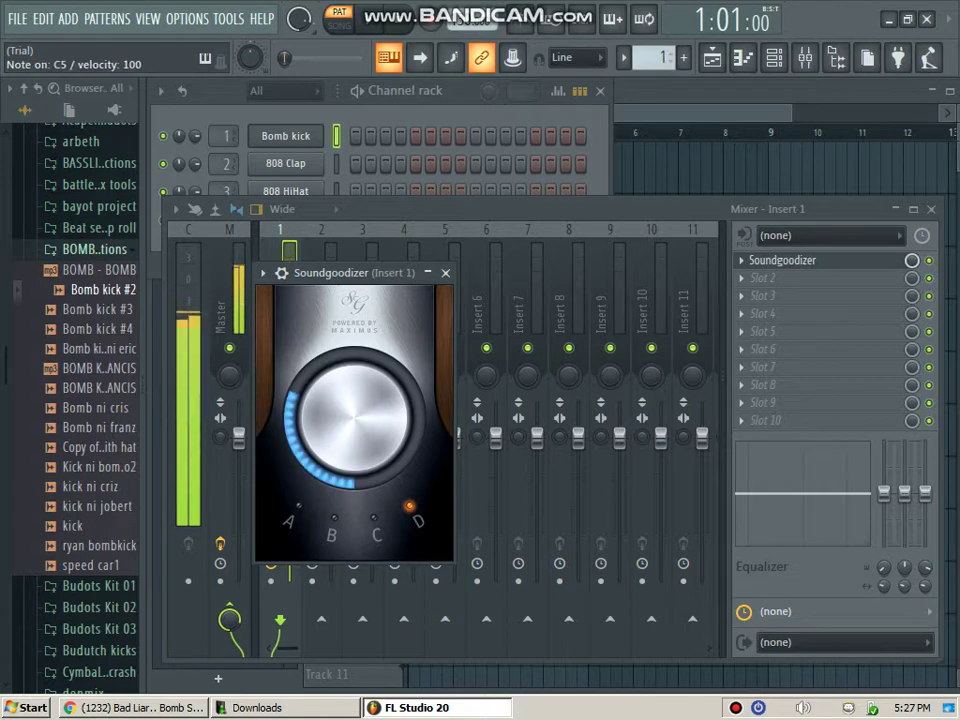
pyautogui.click(445, 272)
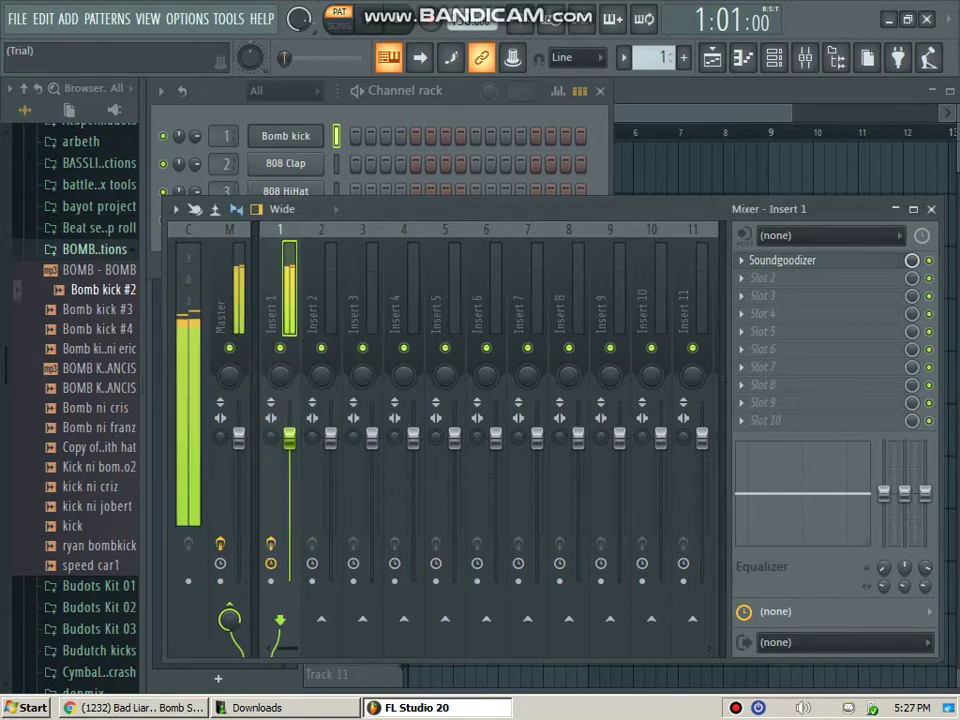
# Step: Add Fruity Parametric EQ 2 to slot 2 of Insert 1, slightly boost bands 2 and 3, and close the mixer and channel windows
pyautogui.click(742, 260)
pyautogui.moveTo(767, 271)
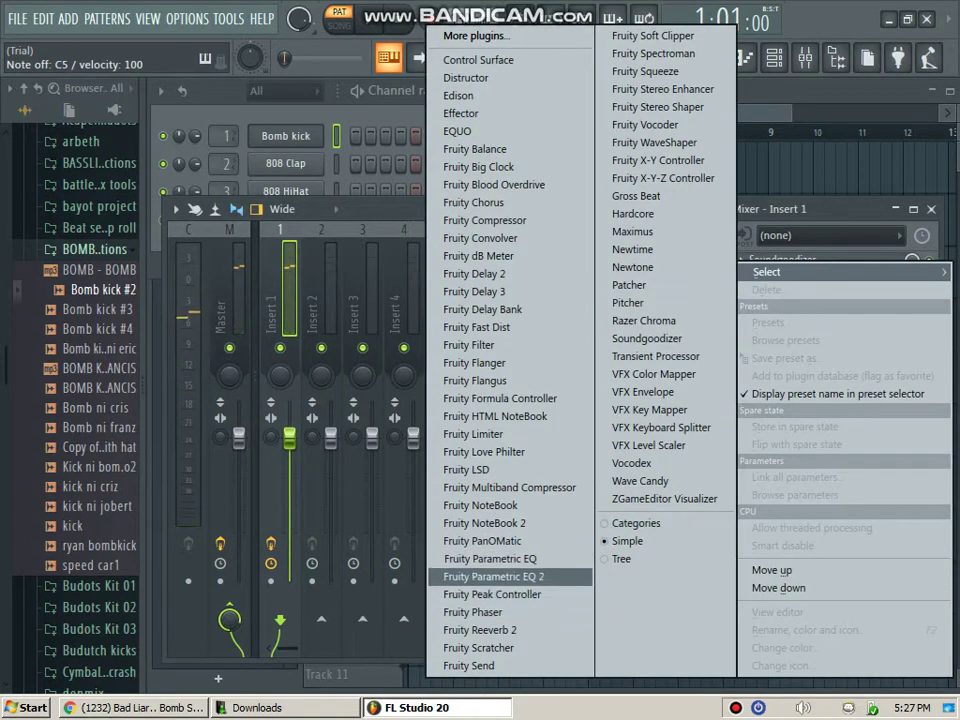
pyautogui.click(490, 576)
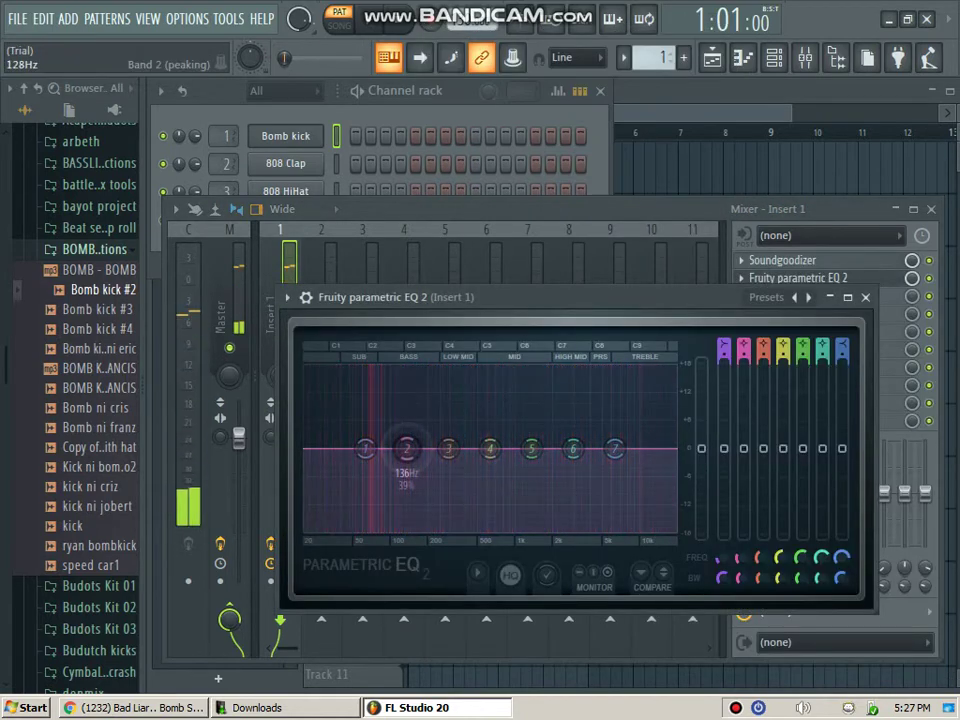
pyautogui.moveTo(407, 449); pyautogui.dragTo(408, 446)
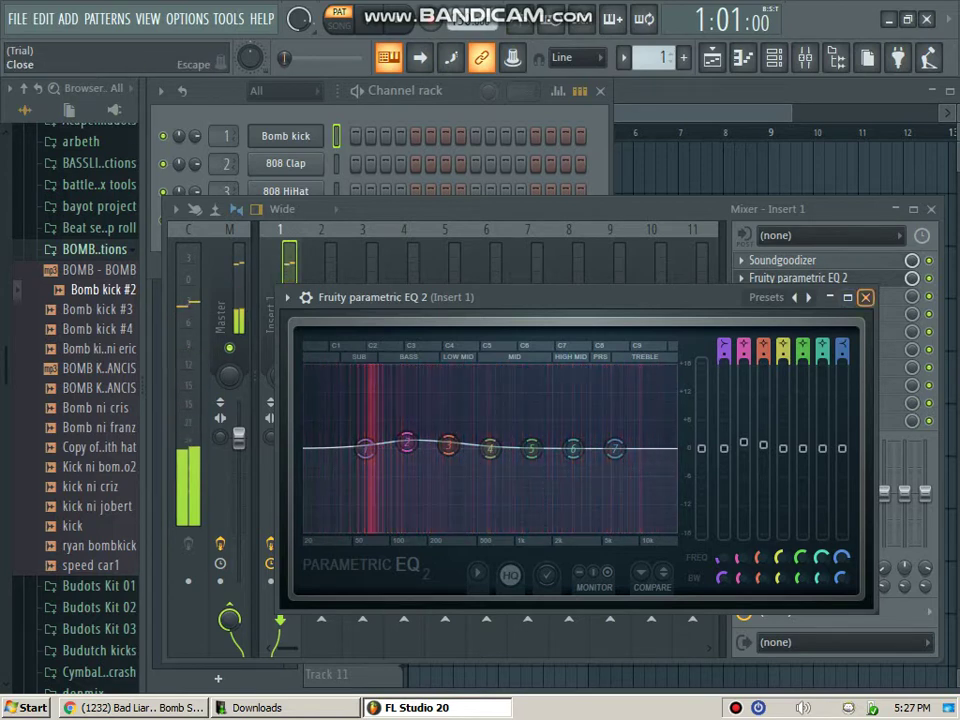
pyautogui.click(865, 297)
pyautogui.press('q')
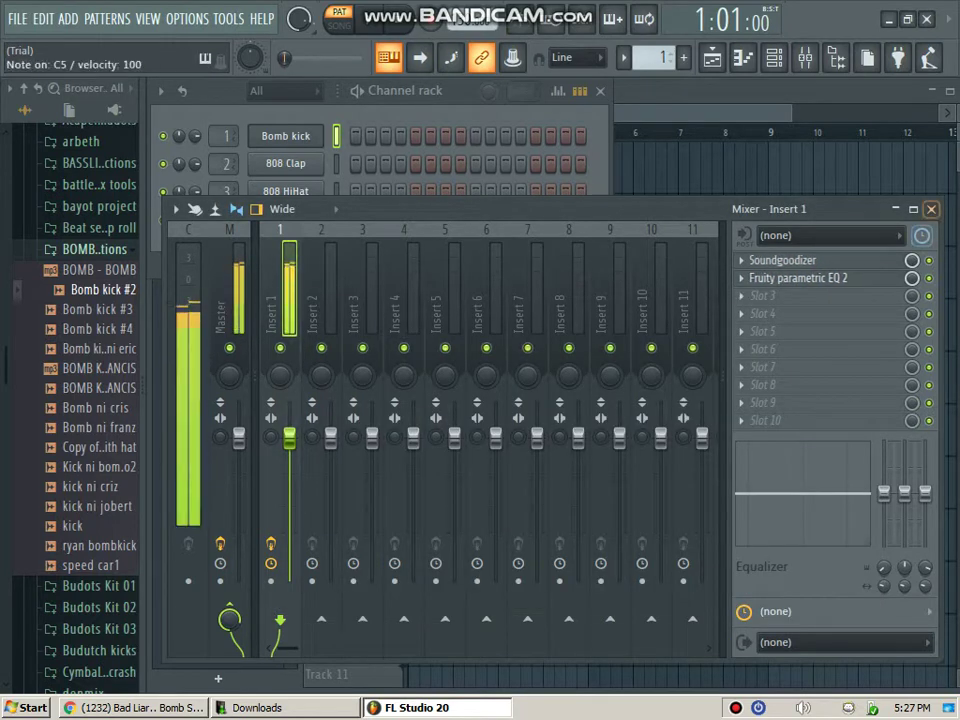
pyautogui.click(931, 209)
pyautogui.click(723, 224)
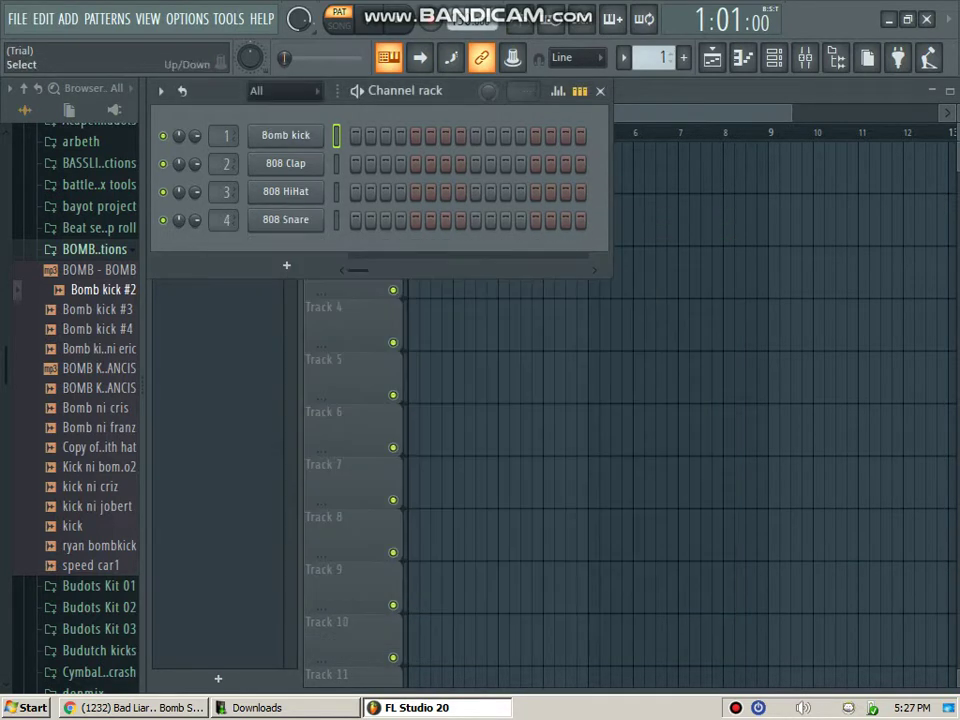
# Step: Open the Bomb kick channel's piano roll maximized and place a C5 note at the start of bar 1
pyautogui.rightClick(318, 134)
pyautogui.click(350, 136)
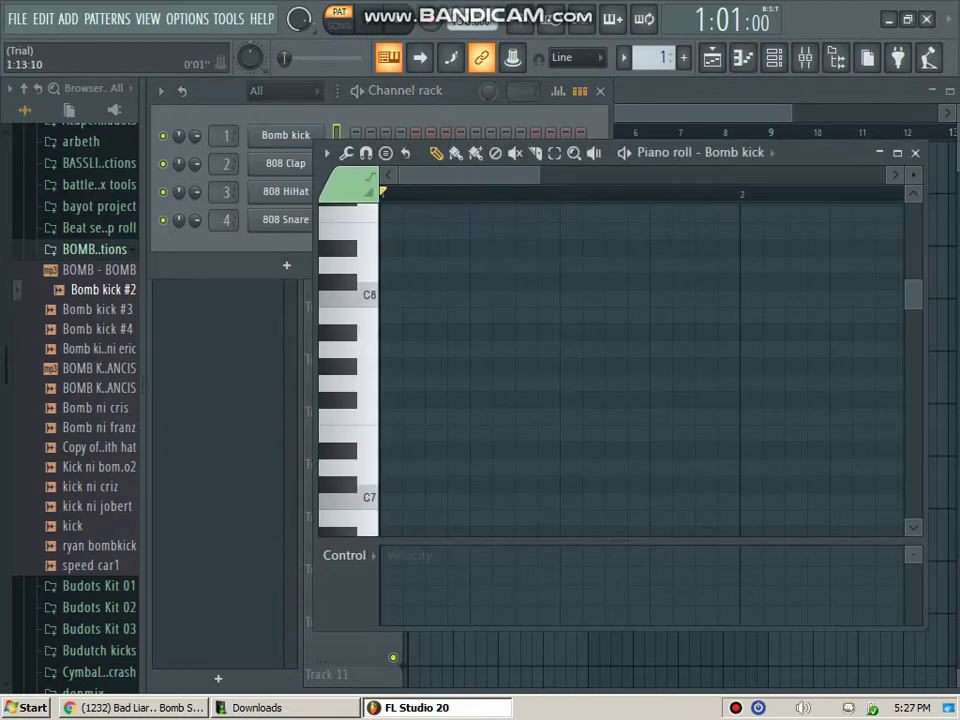
pyautogui.click(879, 153)
pyautogui.scroll(-10, 575, 350)
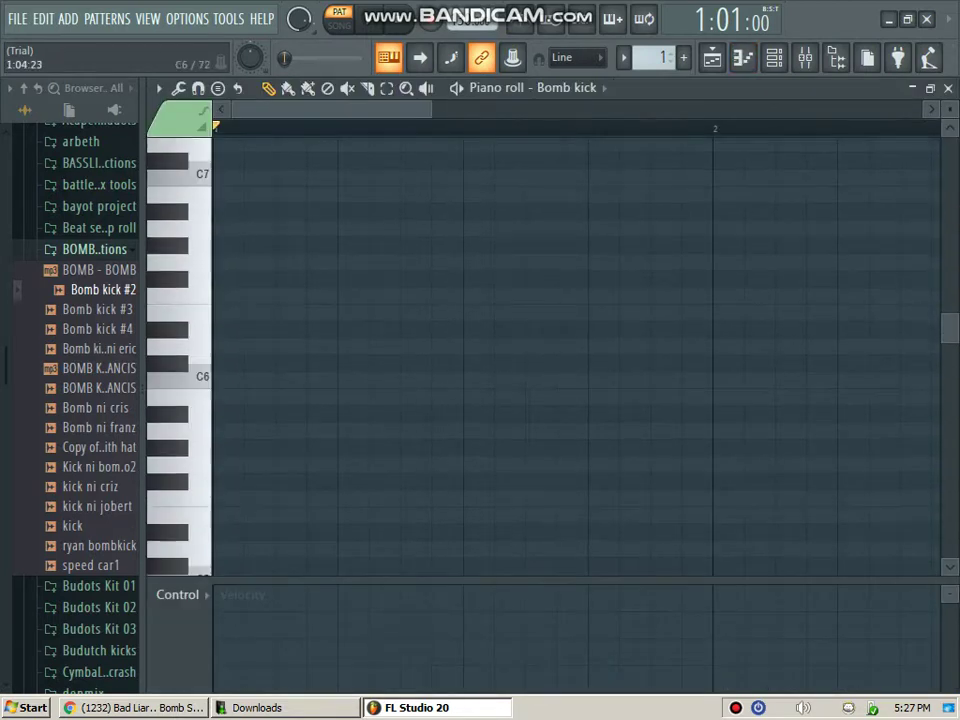
pyautogui.click(222, 283)
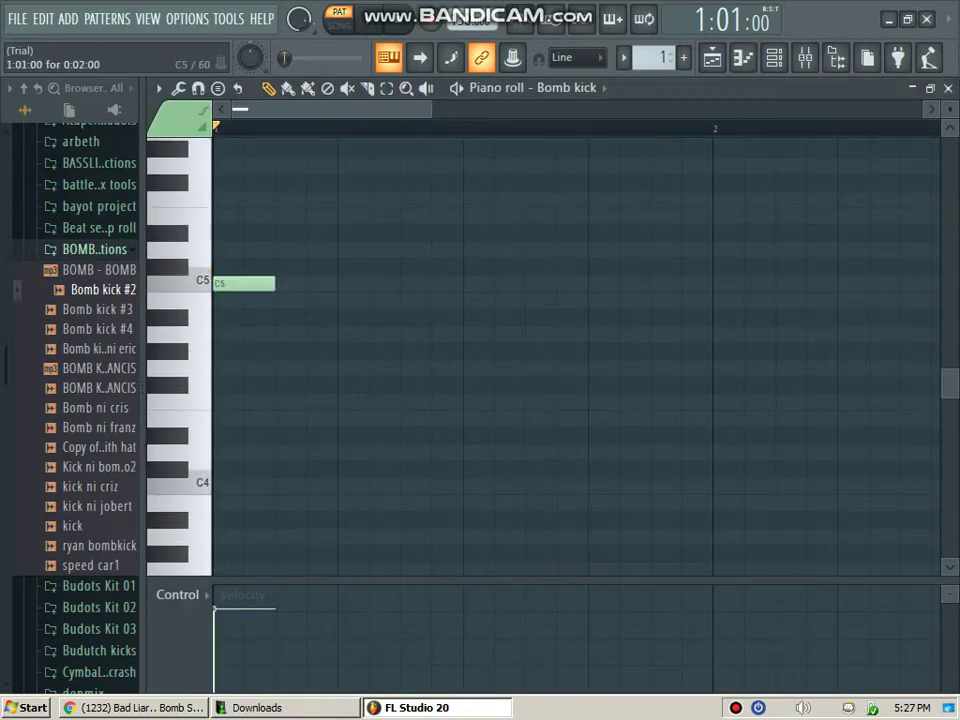
# Step: Set the project tempo to 140 BPM
pyautogui.rightClick(463, 20)
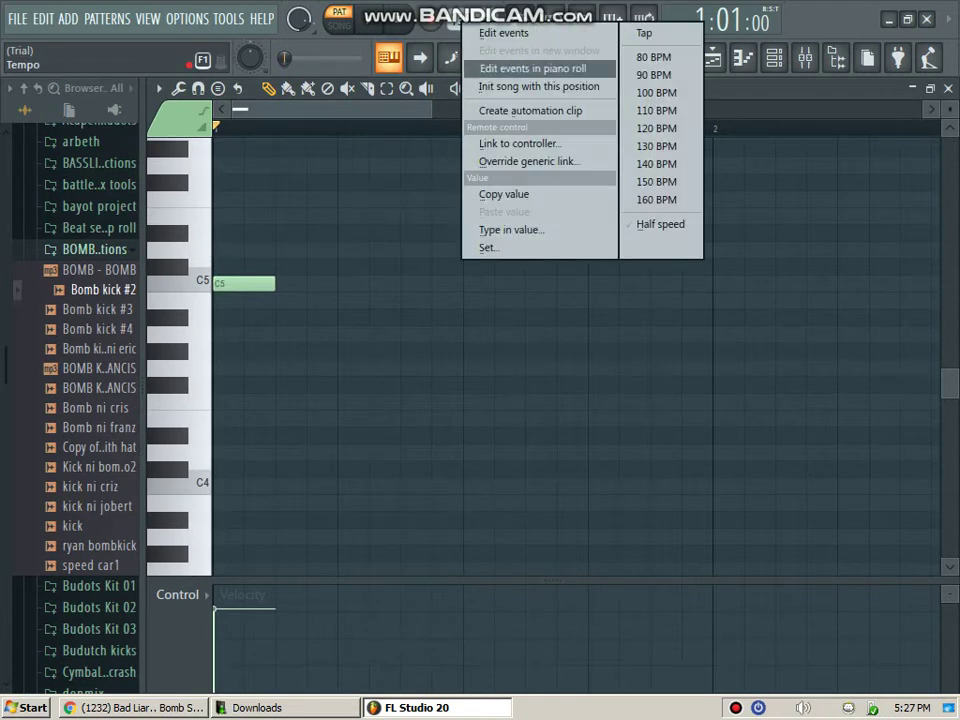
pyautogui.click(656, 163)
# Step: Add C5 kick notes at the middle of bar 1, the start of bar 2 and the middle of bar 2
pyautogui.click(469, 283)
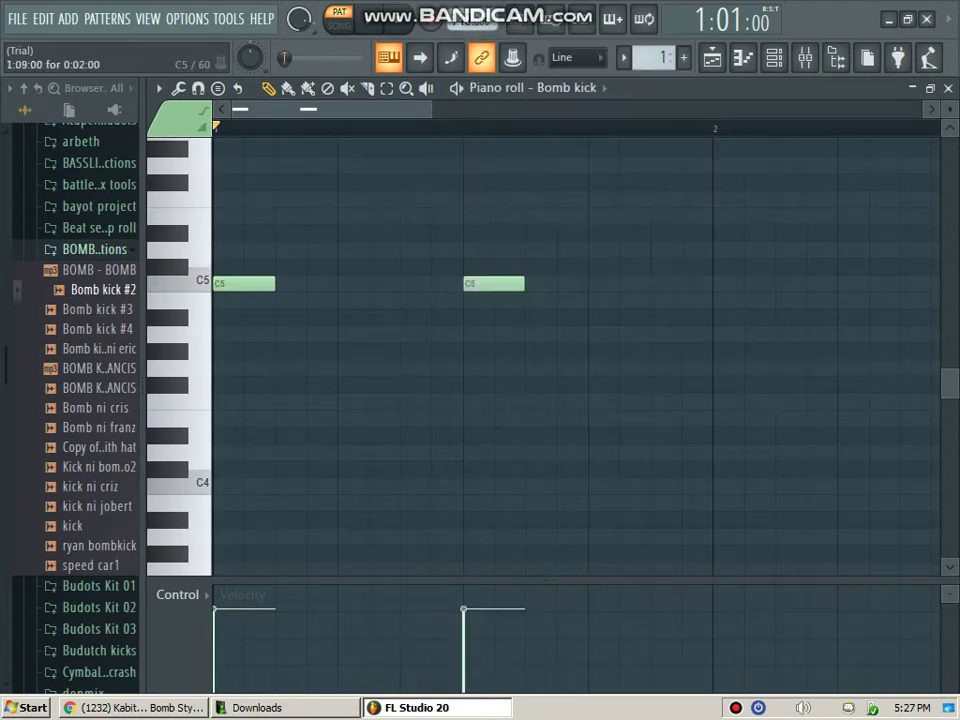
pyautogui.click(720, 283)
pyautogui.moveTo(397, 109); pyautogui.dragTo(641, 109)
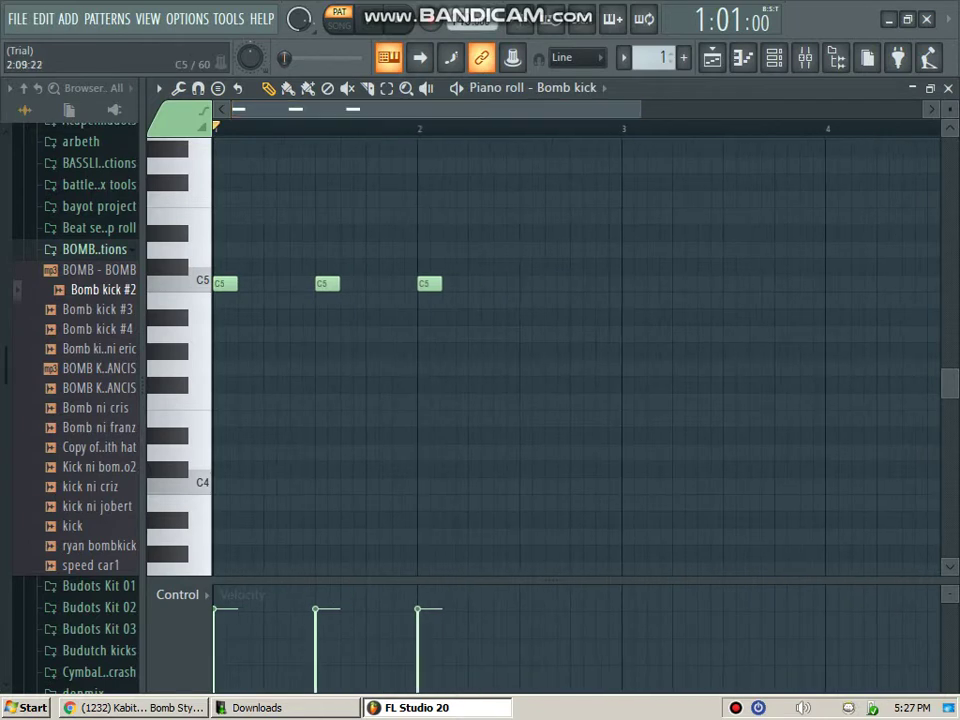
pyautogui.click(531, 283)
# Step: Duplicate the four C5 notes and align the copies with the start of bar 3 to fill bars 3 and 4
pyautogui.moveTo(630, 192); pyautogui.dragTo(226, 330)
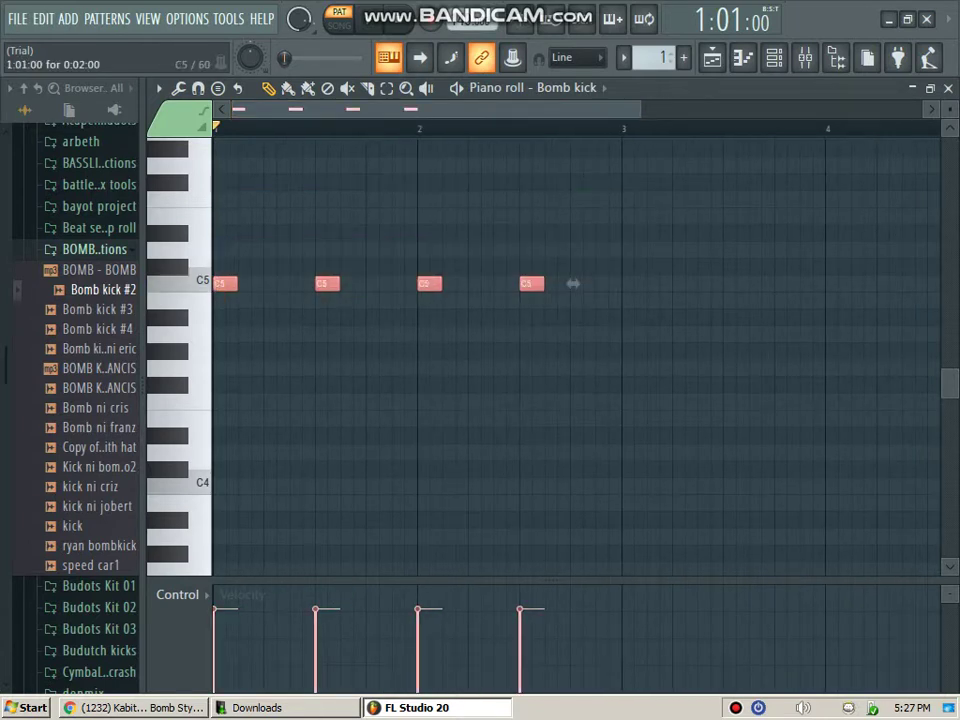
pyautogui.moveTo(227, 283)
pyautogui.keyDown('shift'); pyautogui.mouseDown()
pyautogui.moveTo(674, 283)
pyautogui.moveTo(623, 283)
pyautogui.mouseUp(); pyautogui.keyUp('shift')
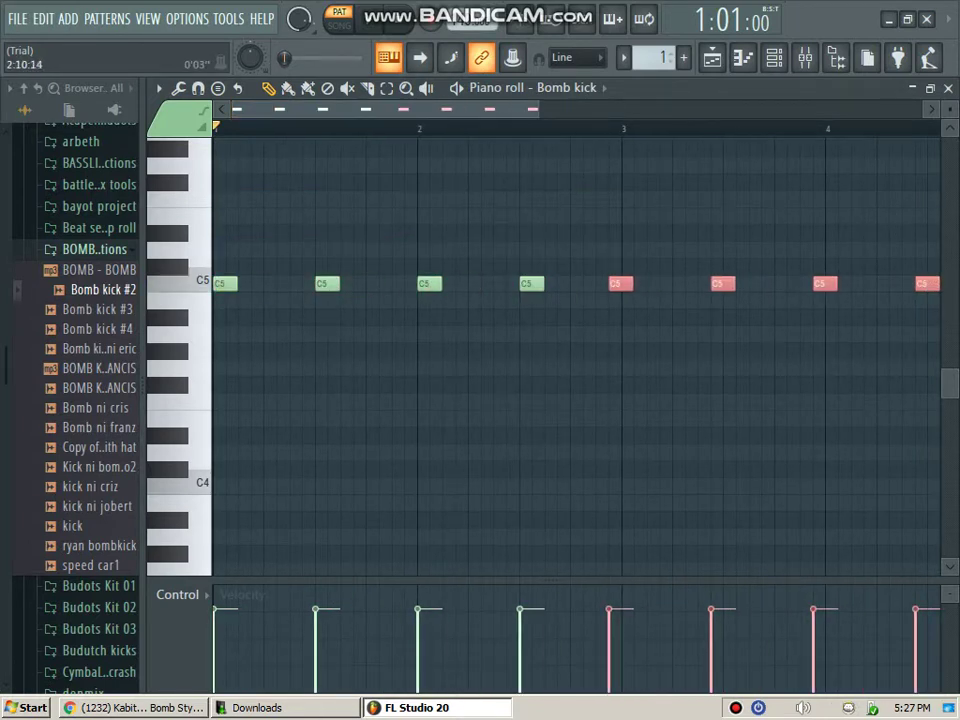
pyautogui.moveTo(927, 283); pyautogui.dragTo(940, 283)
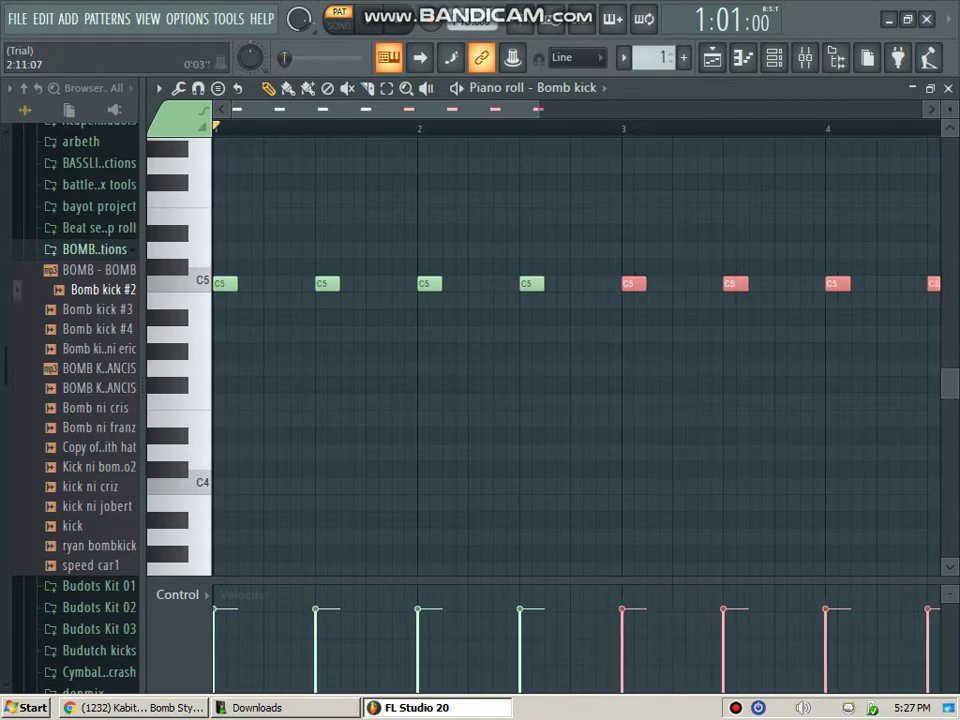
# Step: Duplicate the kick notes across bars 5 to 8 and add a C5 note at the start of bar 9
pyautogui.scroll(-2, 793, 281)
pyautogui.moveTo(733, 244); pyautogui.dragTo(752, 283)
pyautogui.moveTo(527, 109); pyautogui.dragTo(834, 109)
pyautogui.click(621, 284)
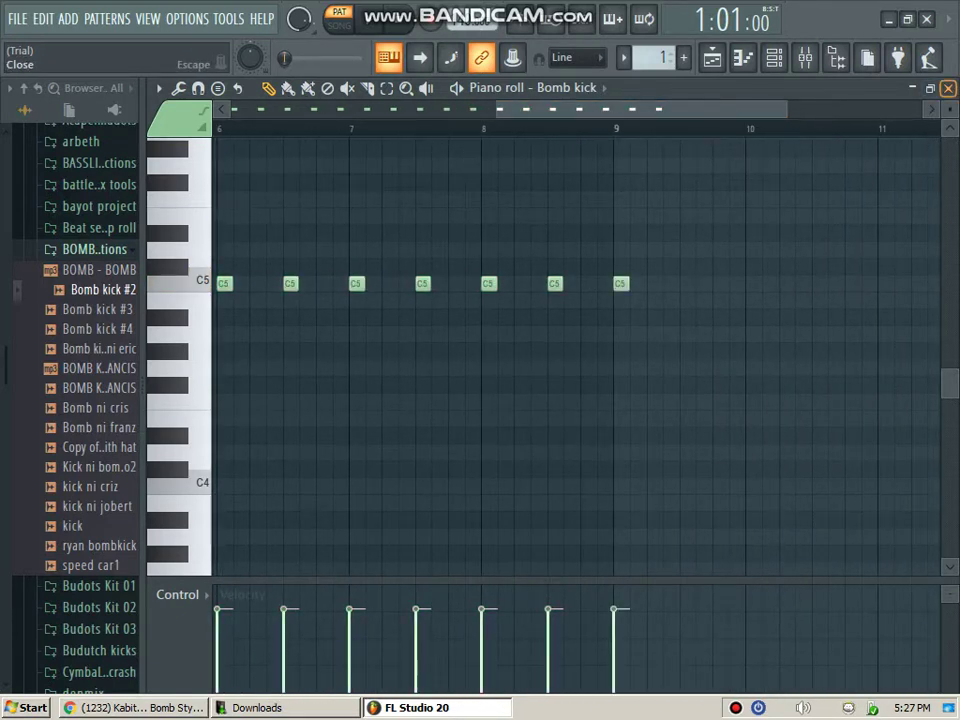
# Step: Place the kick pattern on Track 1 from bar 1 and trim the clip just past the start of bar 9
pyautogui.click(948, 89)
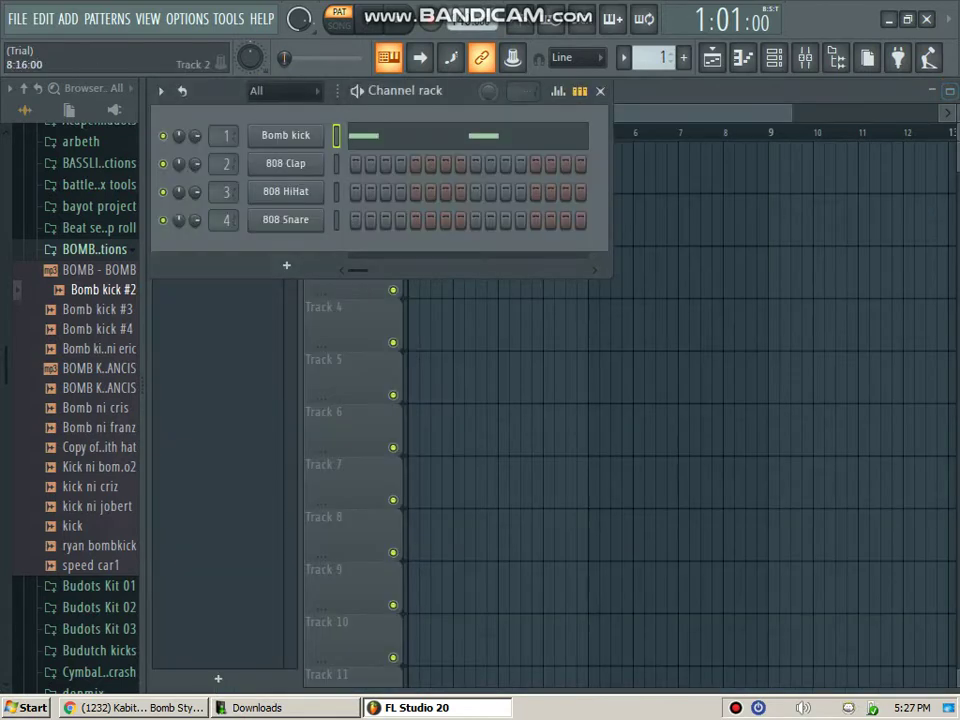
pyautogui.moveTo(711, 170); pyautogui.dragTo(418, 170)
pyautogui.scroll(5, 825, 132)
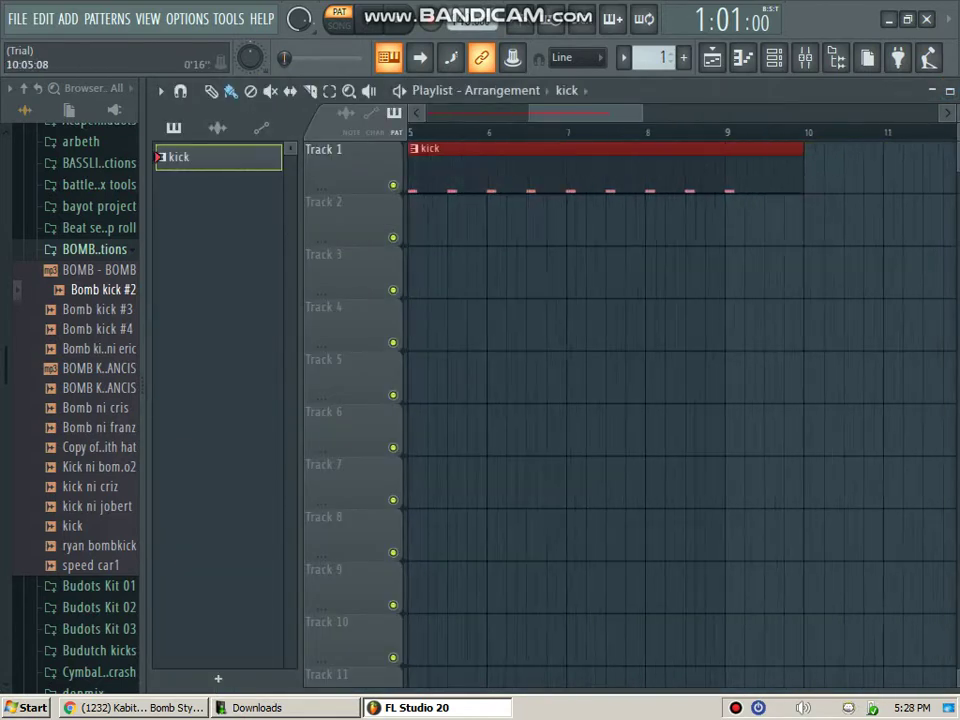
pyautogui.moveTo(769, 176); pyautogui.dragTo(593, 200)
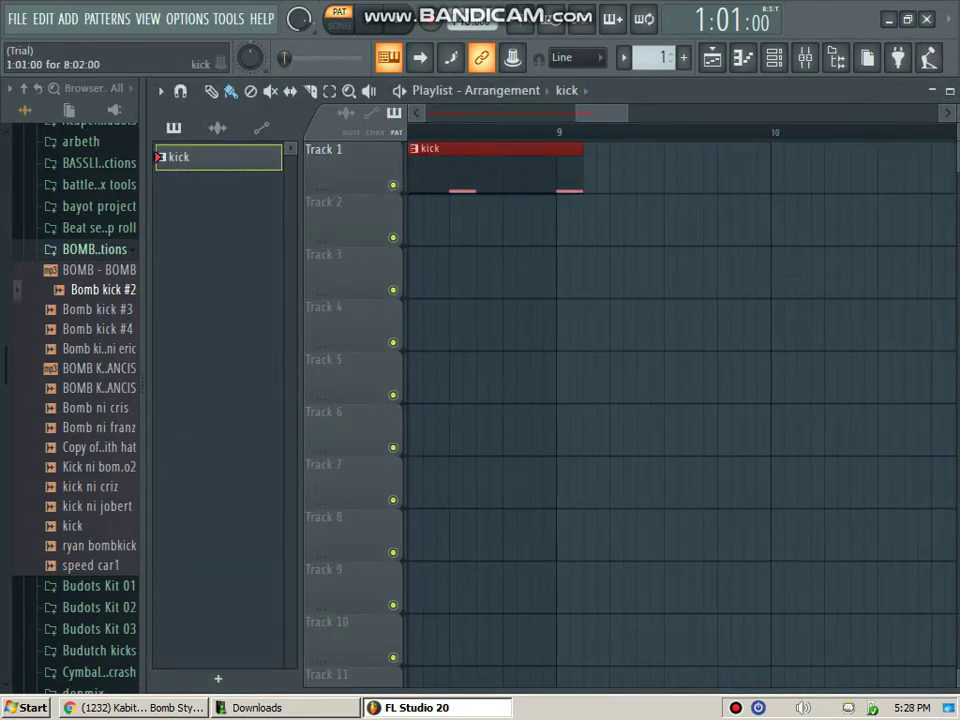
pyautogui.moveTo(577, 113); pyautogui.dragTo(428, 113)
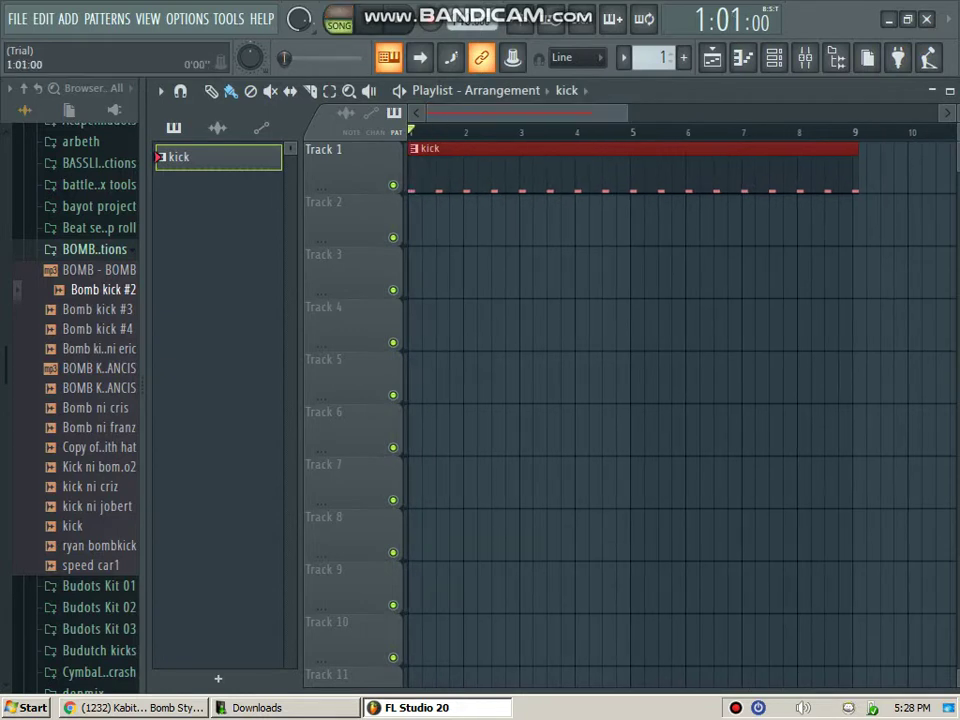
# Step: Play the arrangement from bar 1 to listen to the kick pattern
pyautogui.press('space')
pyautogui.scroll(-1, 680, 400)
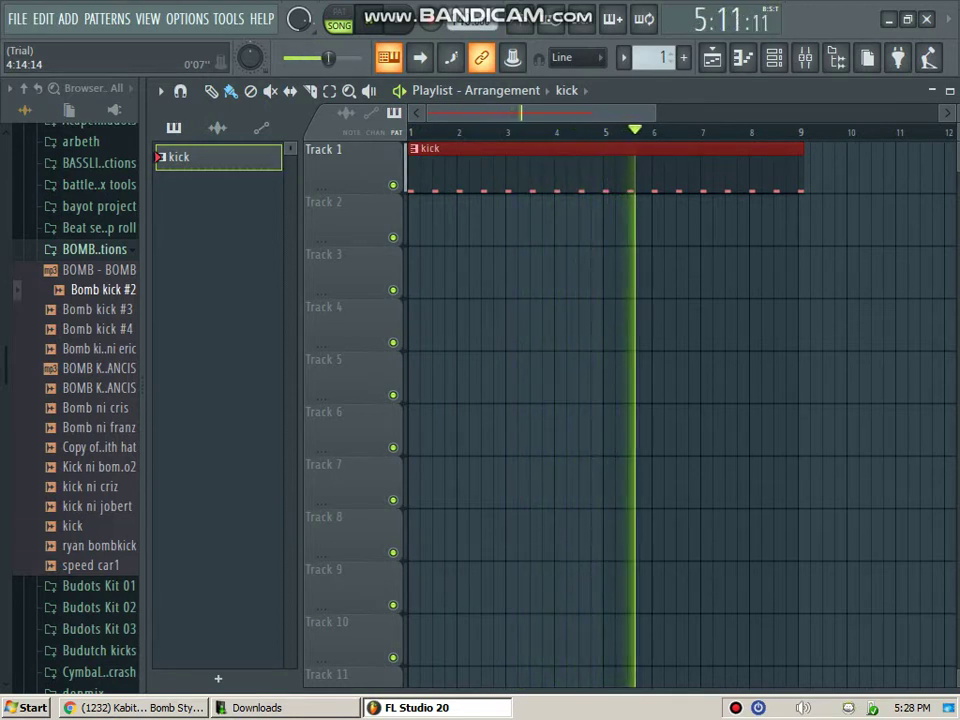
pyautogui.press('space')
# Step: Replace the 808 Clap sample with BOMB - PAK_2 - PAK_4 from the Snare 1 folder and raise its start offset to skip the leading silence
pyautogui.click(774, 58)
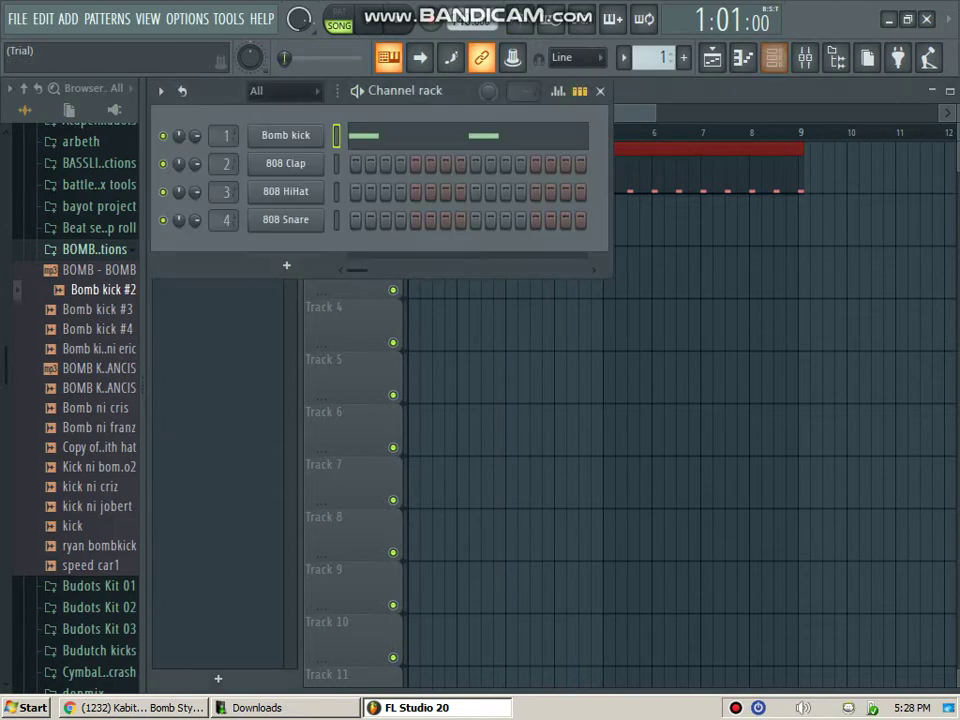
pyautogui.scroll(-10, 85, 400)
pyautogui.scroll(-1, 80, 435)
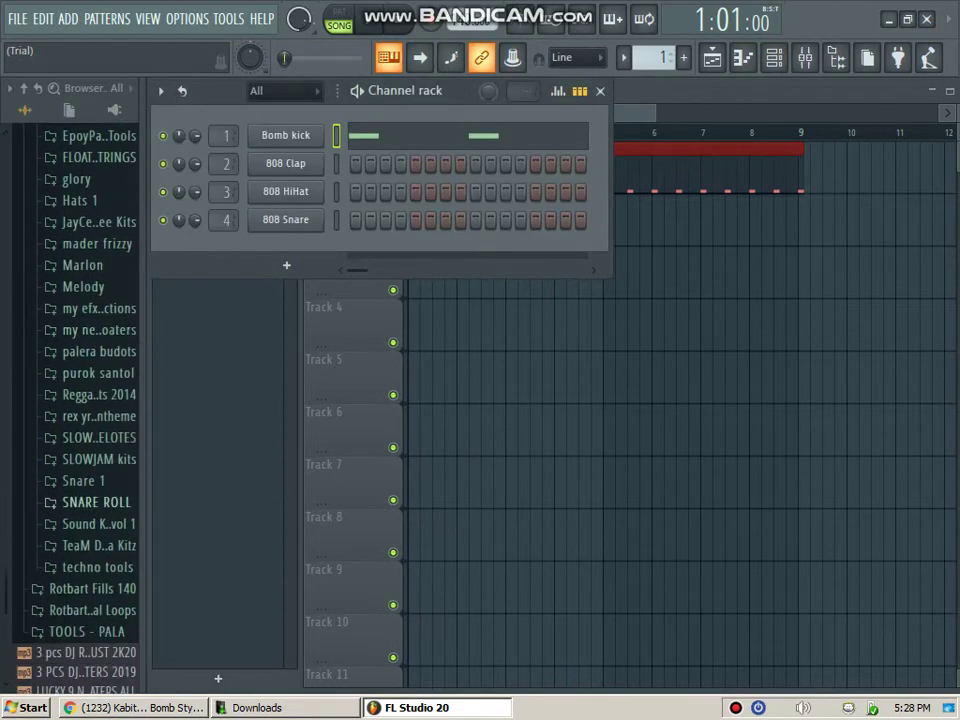
pyautogui.click(83, 480)
pyautogui.click(110, 502)
pyautogui.click(100, 328)
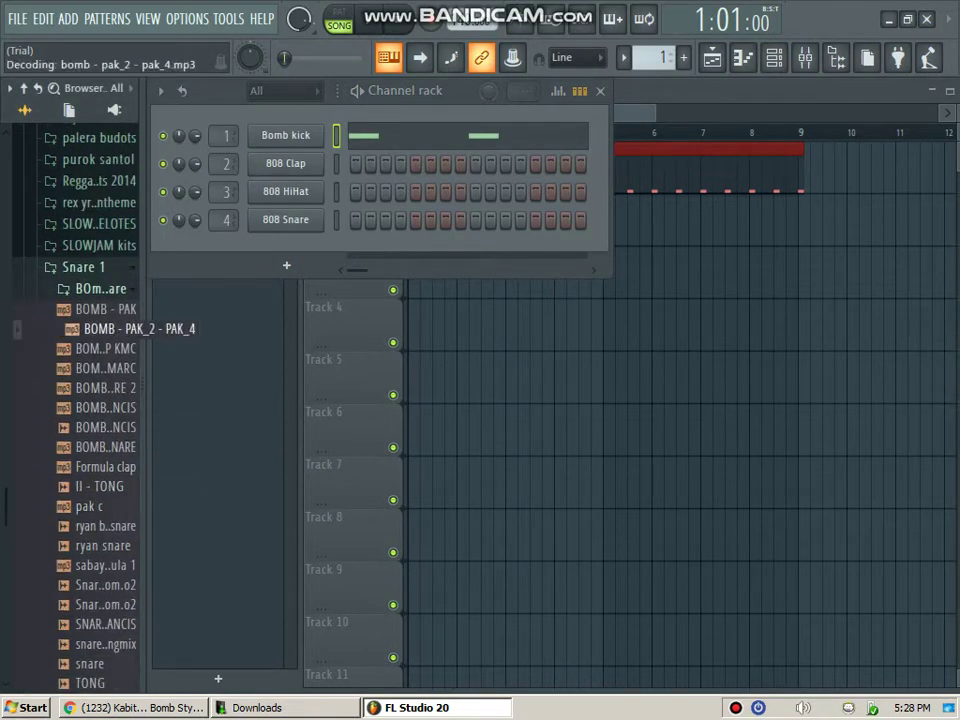
pyautogui.moveTo(100, 328); pyautogui.dragTo(285, 163)
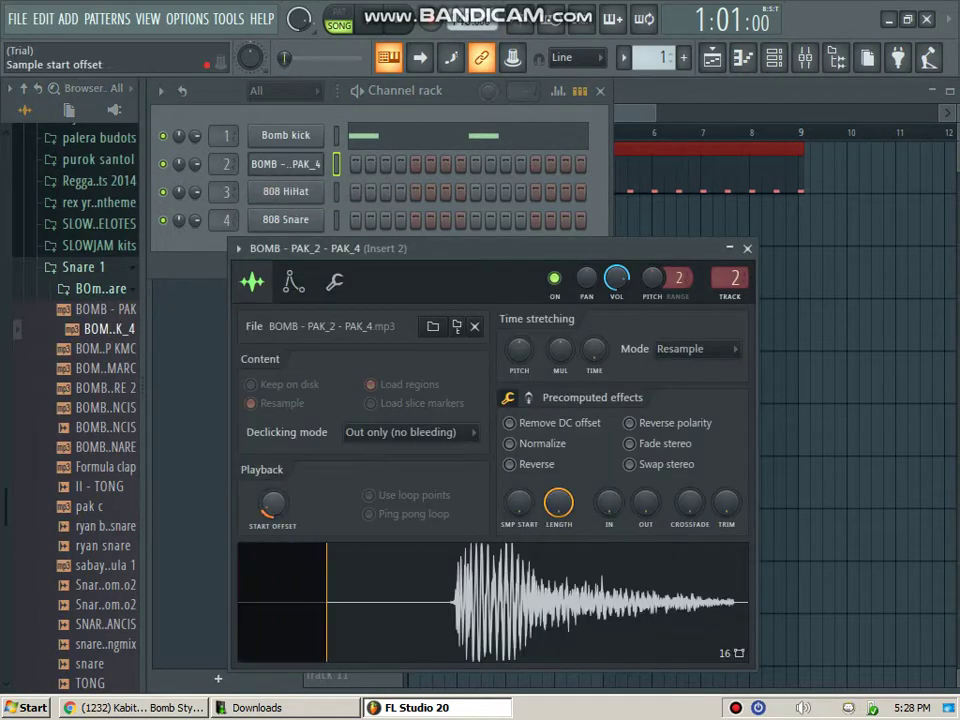
pyautogui.moveTo(272, 503); pyautogui.dragTo(272, 472)
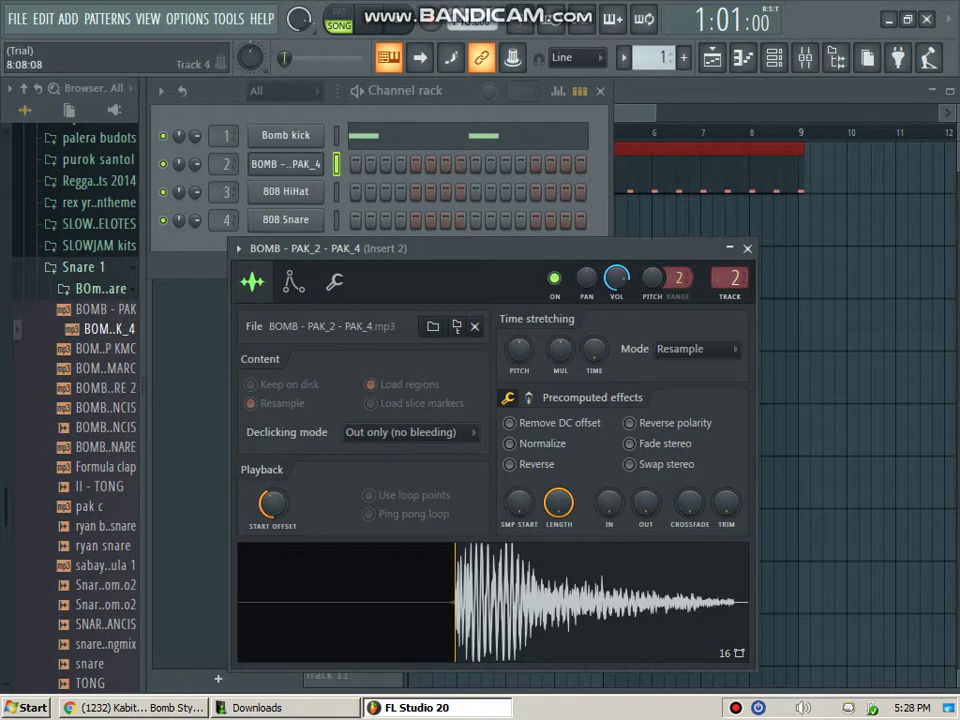
# Step: Create pattern 2 and name it "clap"
pyautogui.click(683, 57)
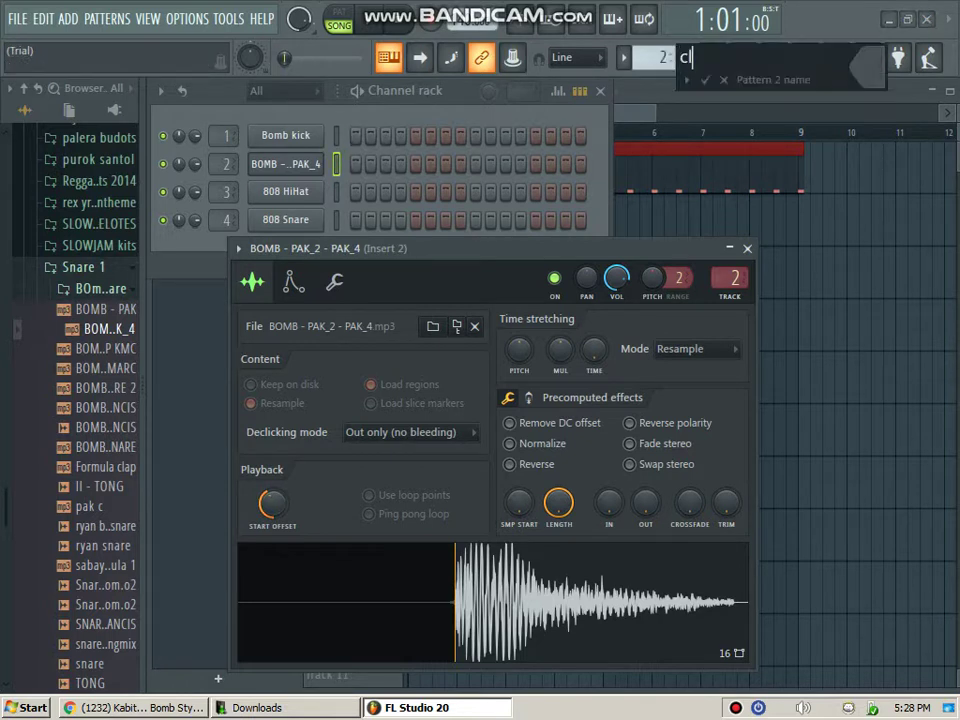
pyautogui.write('clap')
pyautogui.press('Return')
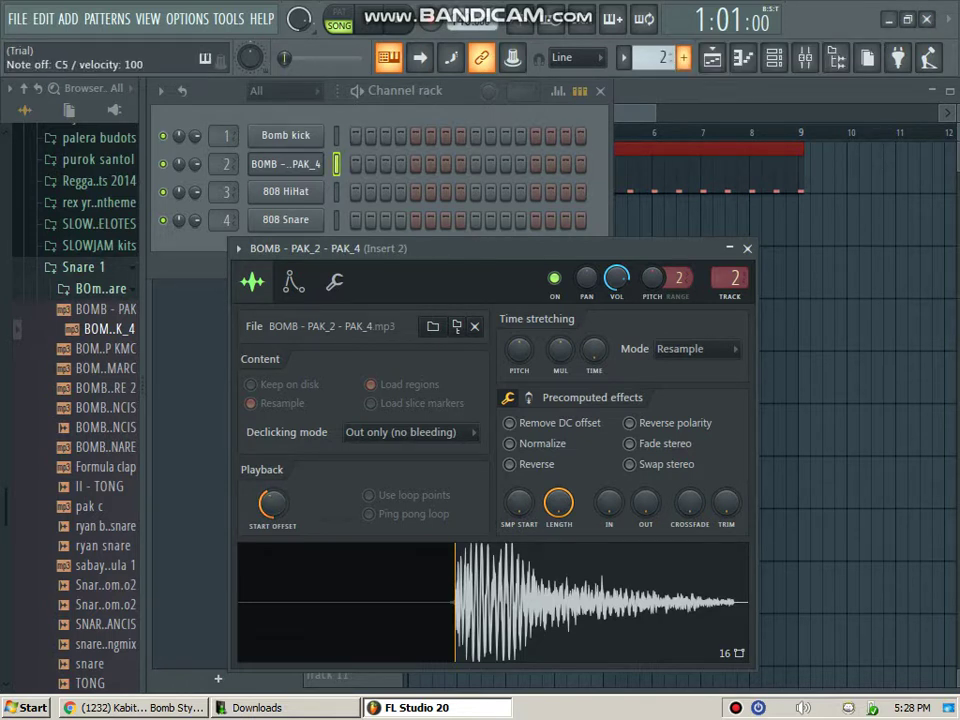
# Step: Add Soundgoodizer to the first effect slot of mixer Insert 2, choose preset B and audition the clap
pyautogui.press('q')
pyautogui.click(774, 58)
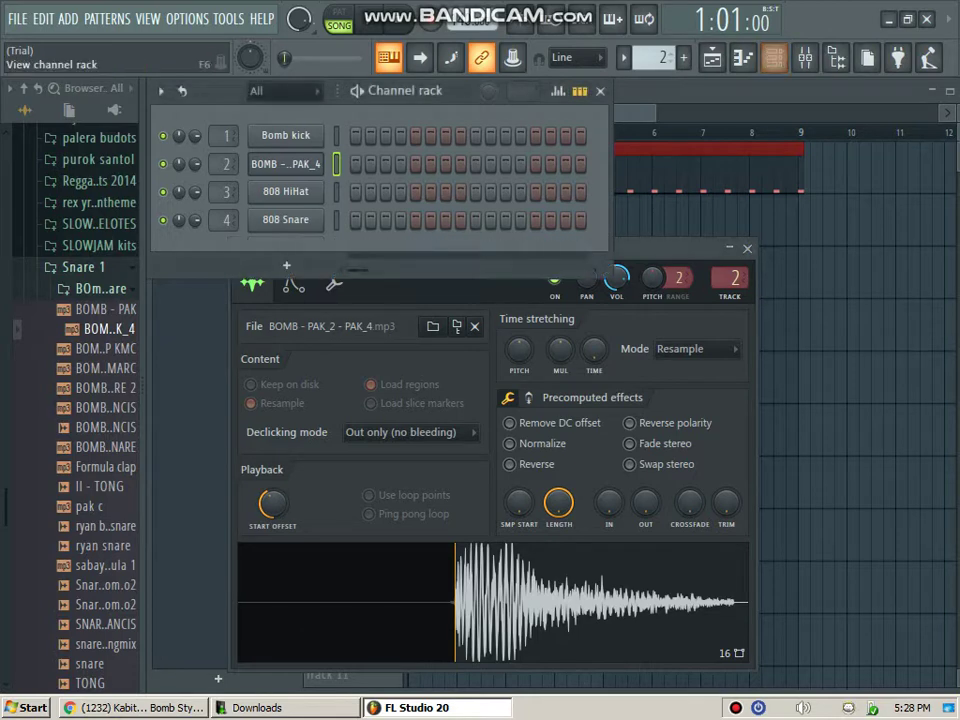
pyautogui.press('F6')
pyautogui.click(805, 58)
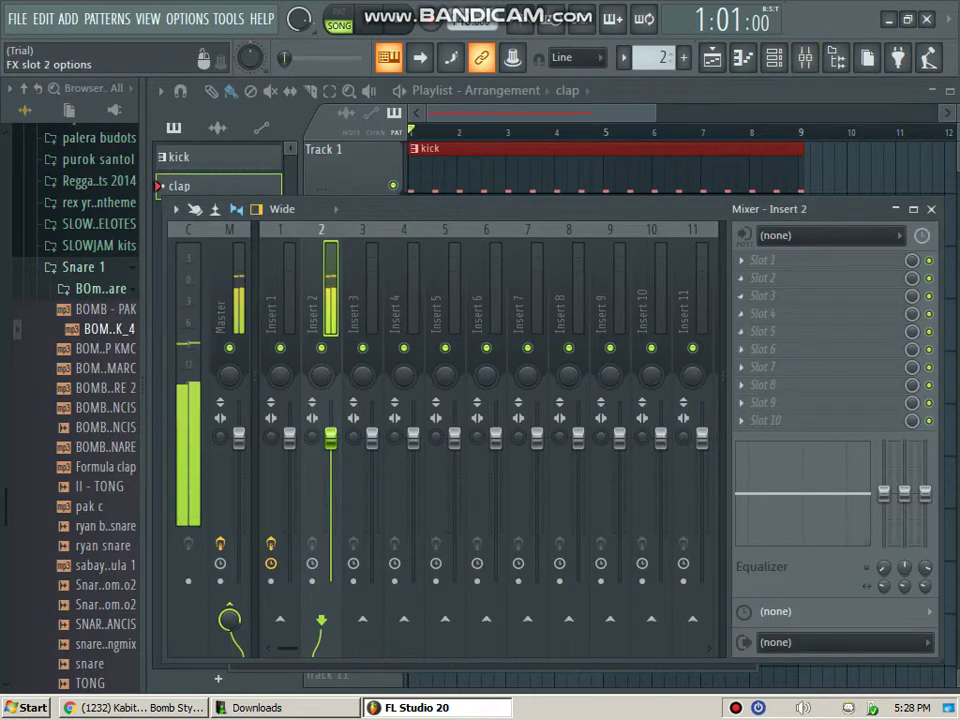
pyautogui.click(743, 259)
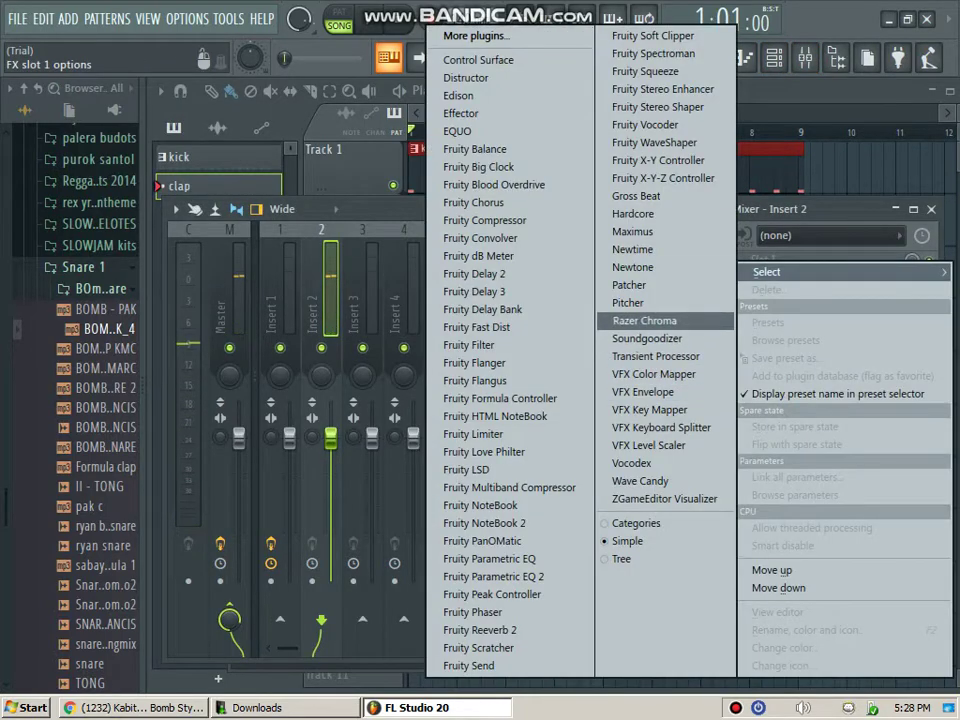
pyautogui.click(647, 338)
pyautogui.click(382, 568)
pyautogui.press('q')
pyautogui.press('q')
pyautogui.press('q')
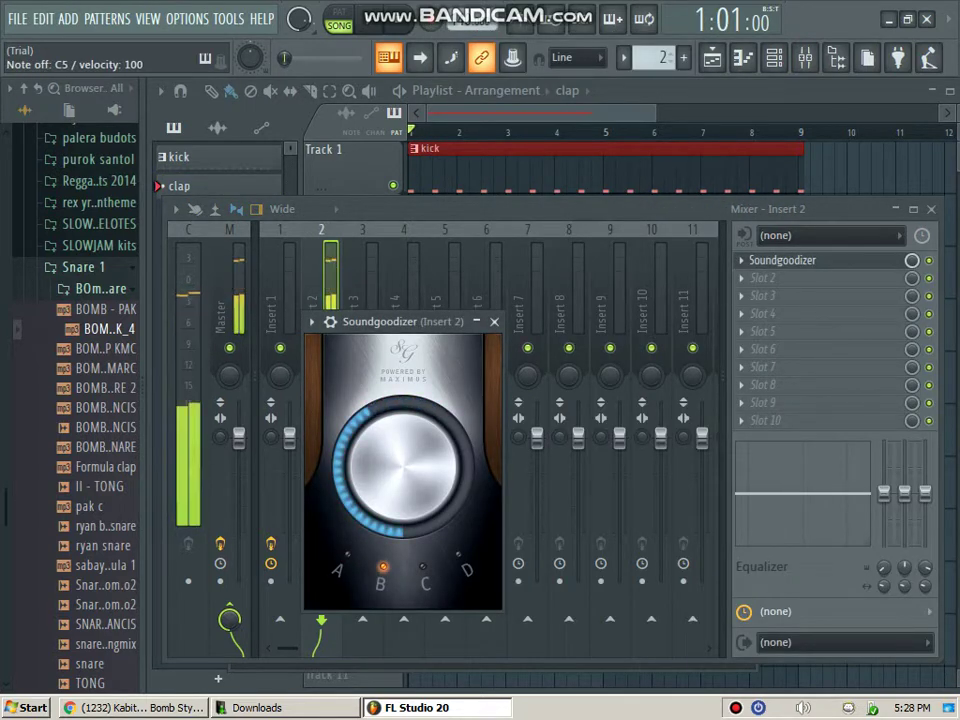
# Step: Add Fruity Reeverb 2 to the second slot of Insert 2, set its wet level to 16% and audition the clap
pyautogui.click(494, 321)
pyautogui.click(782, 260)
pyautogui.moveTo(790, 272)
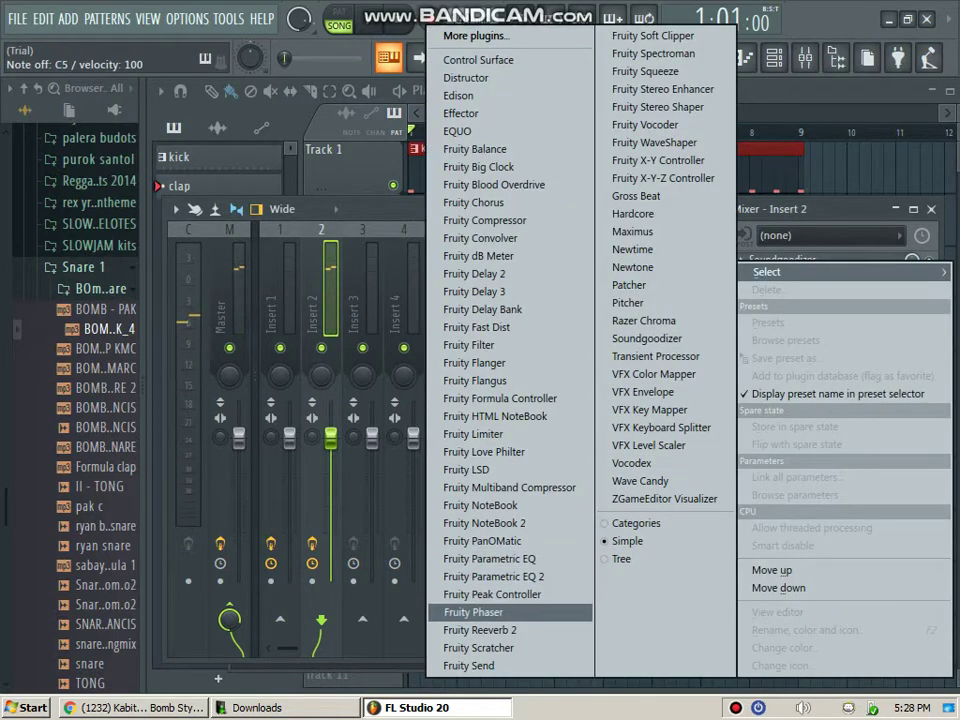
pyautogui.click(482, 630)
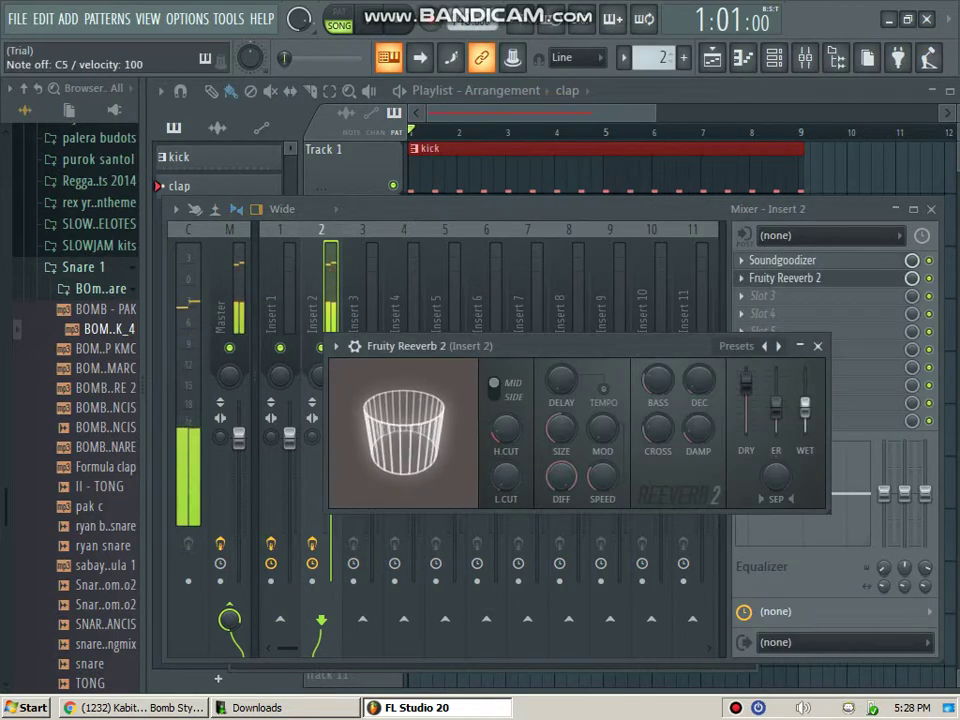
pyautogui.moveTo(805, 412); pyautogui.dragTo(805, 425)
pyautogui.press('q')
pyautogui.press('q')
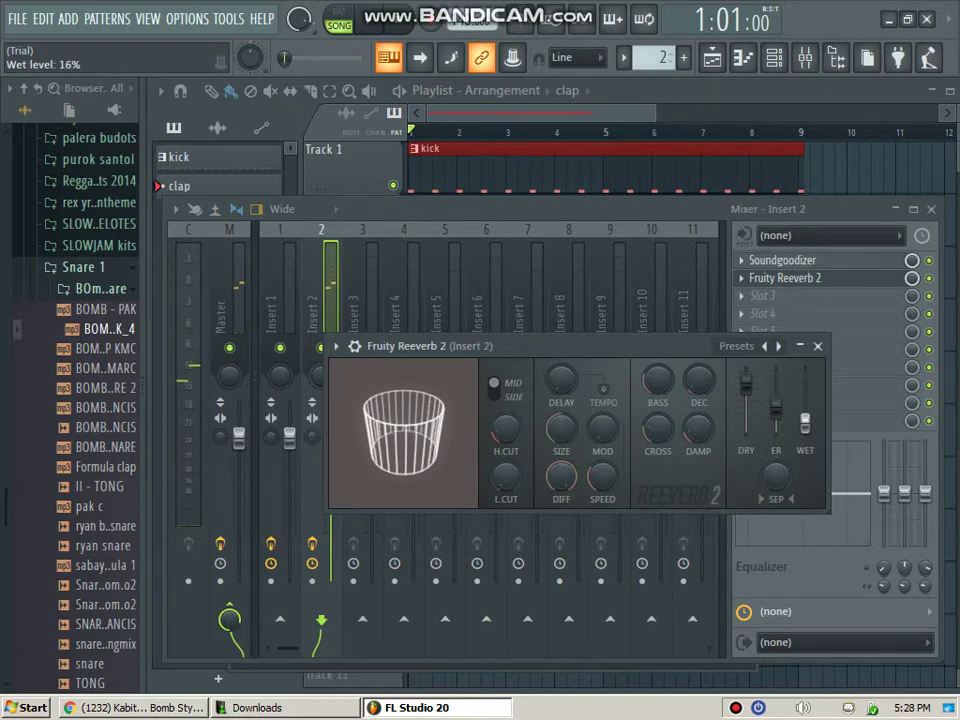
pyautogui.press('z')
pyautogui.click(818, 346)
pyautogui.press('z')
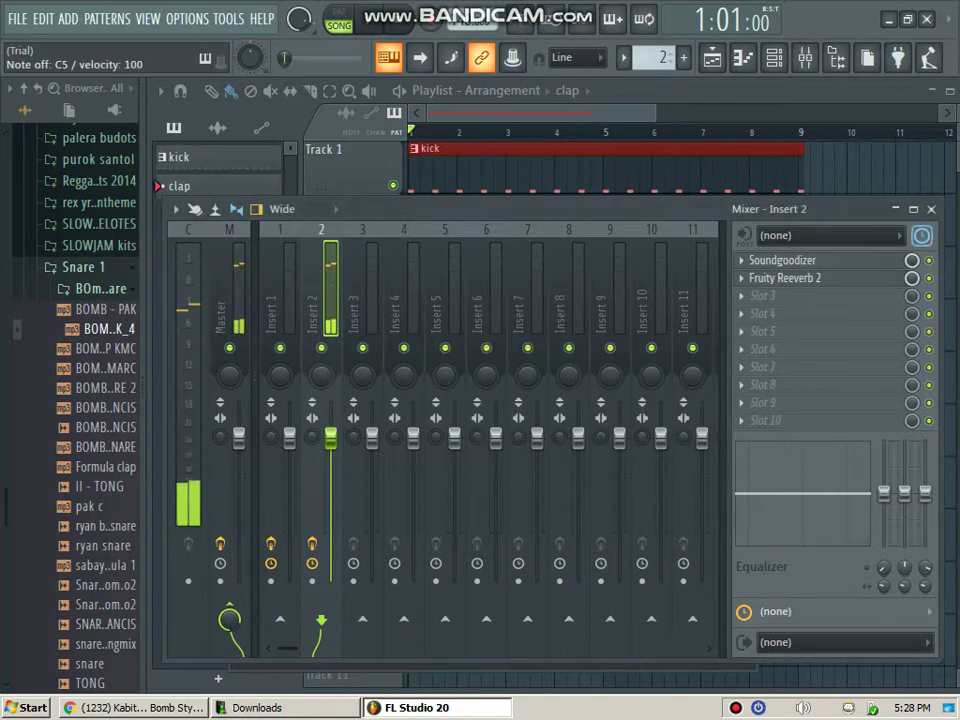
# Step: In the clap channel's piano roll, add C5 notes on beats 2 and 4 of bars 1 and 2, plus one near the end of bar 2
pyautogui.click(931, 209)
pyautogui.click(747, 248)
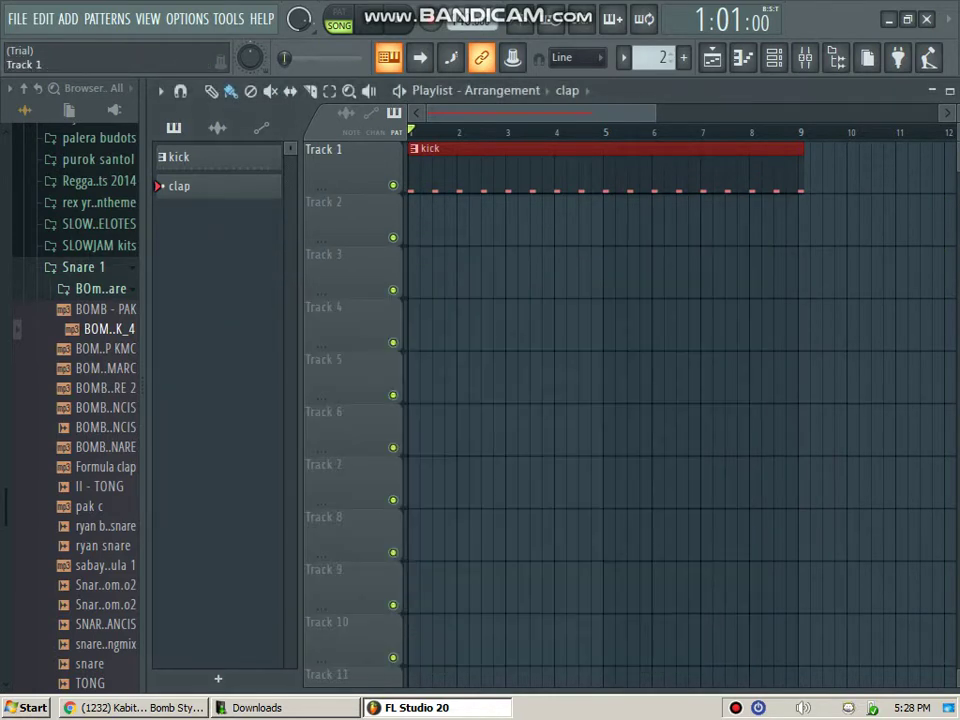
pyautogui.click(774, 58)
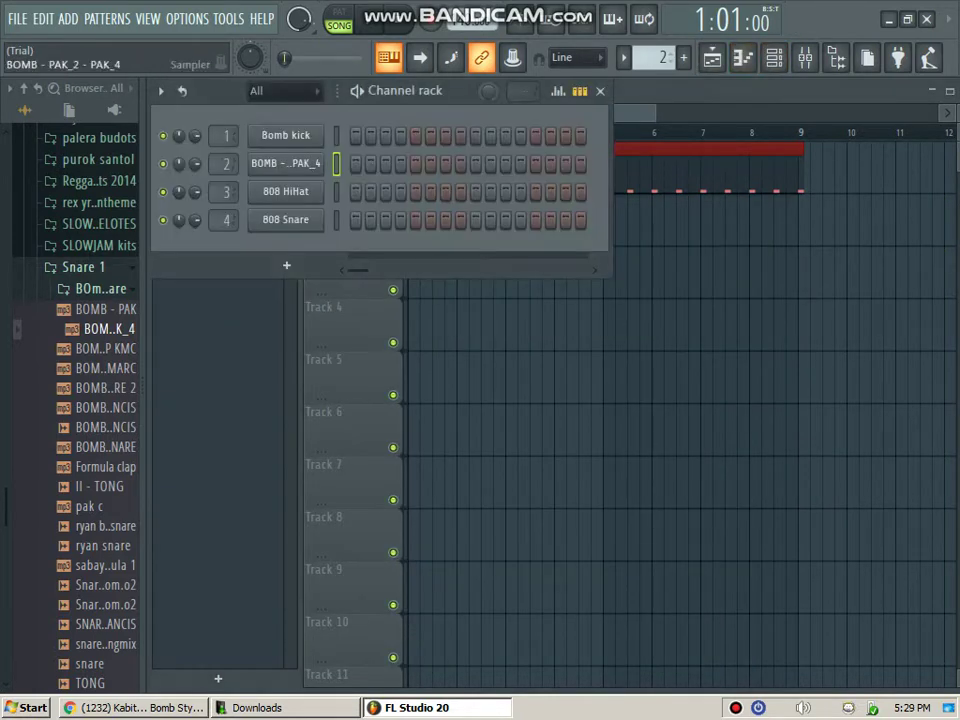
pyautogui.rightClick(315, 163)
pyautogui.click(362, 164)
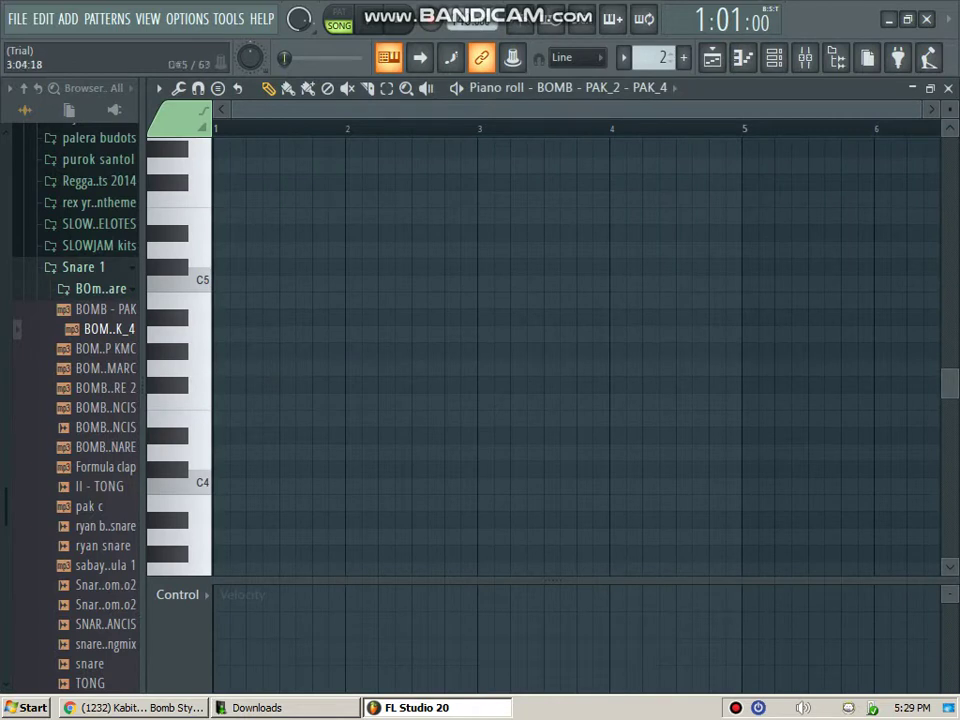
pyautogui.moveTo(922, 109); pyautogui.dragTo(445, 109)
pyautogui.click(345, 284)
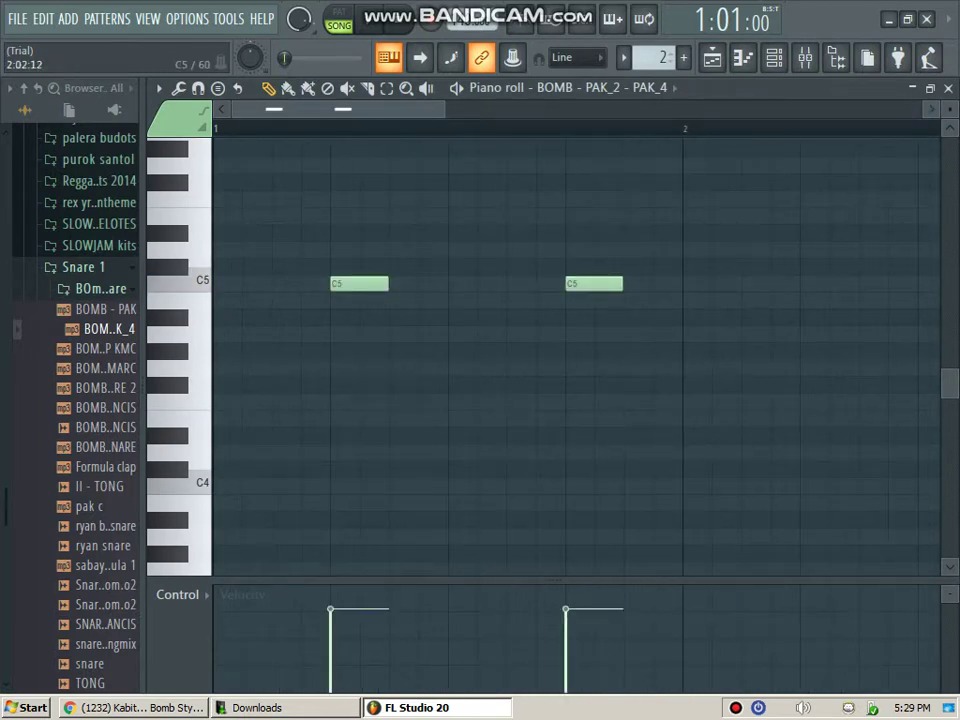
pyautogui.click(810, 283)
pyautogui.moveTo(408, 109); pyautogui.dragTo(576, 109)
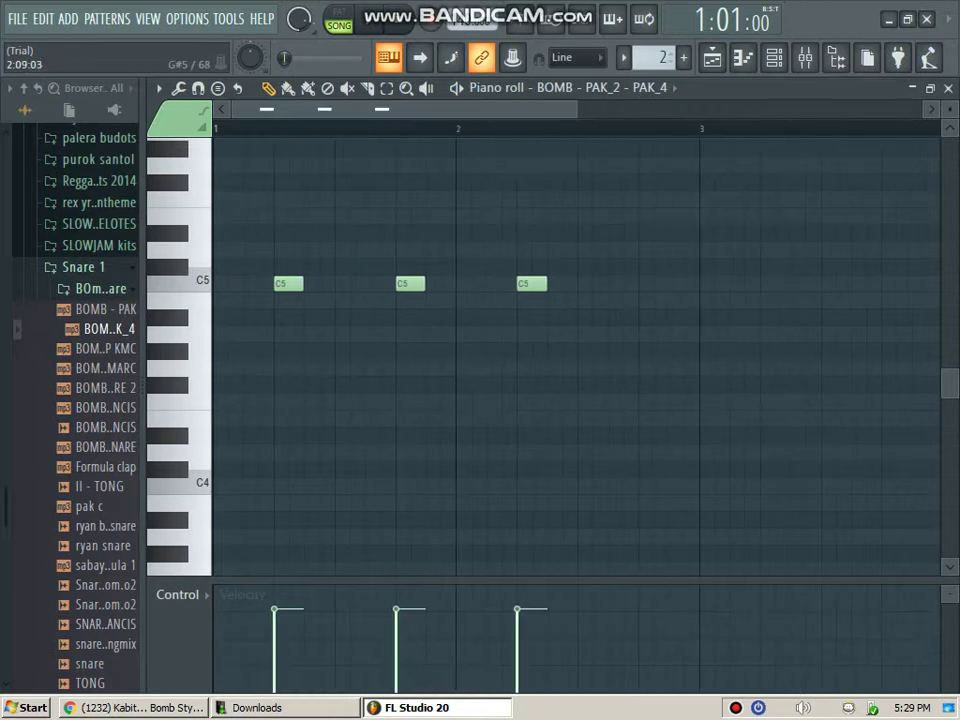
pyautogui.click(643, 284)
pyautogui.click(690, 283)
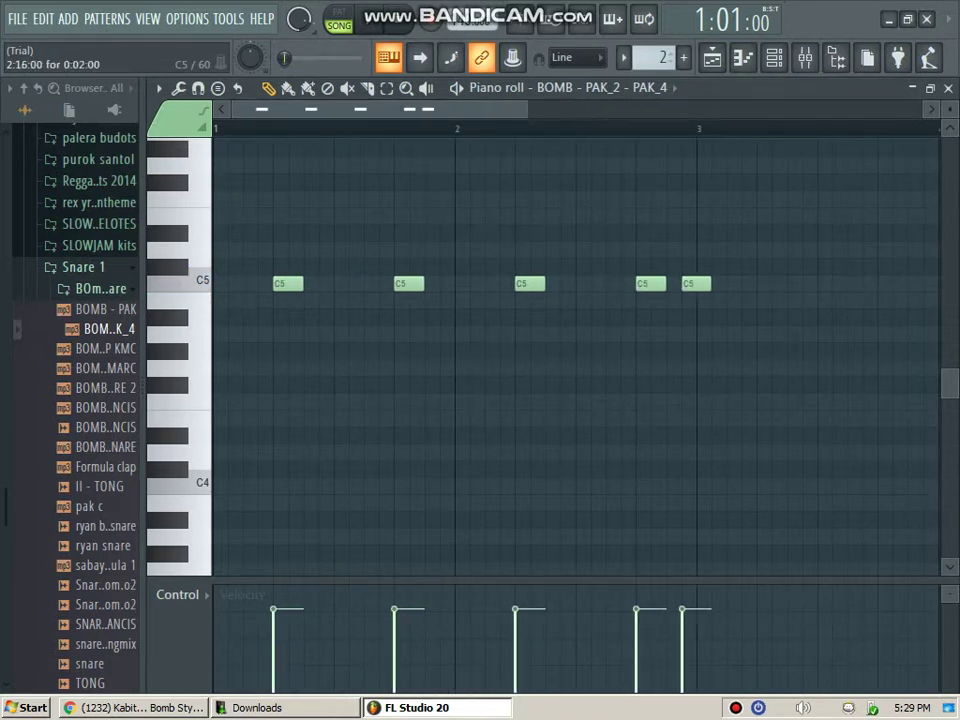
# Step: Duplicate the five clap notes of bars 1 and 2 into bars 3 and 4
pyautogui.moveTo(718, 243); pyautogui.dragTo(323, 331)
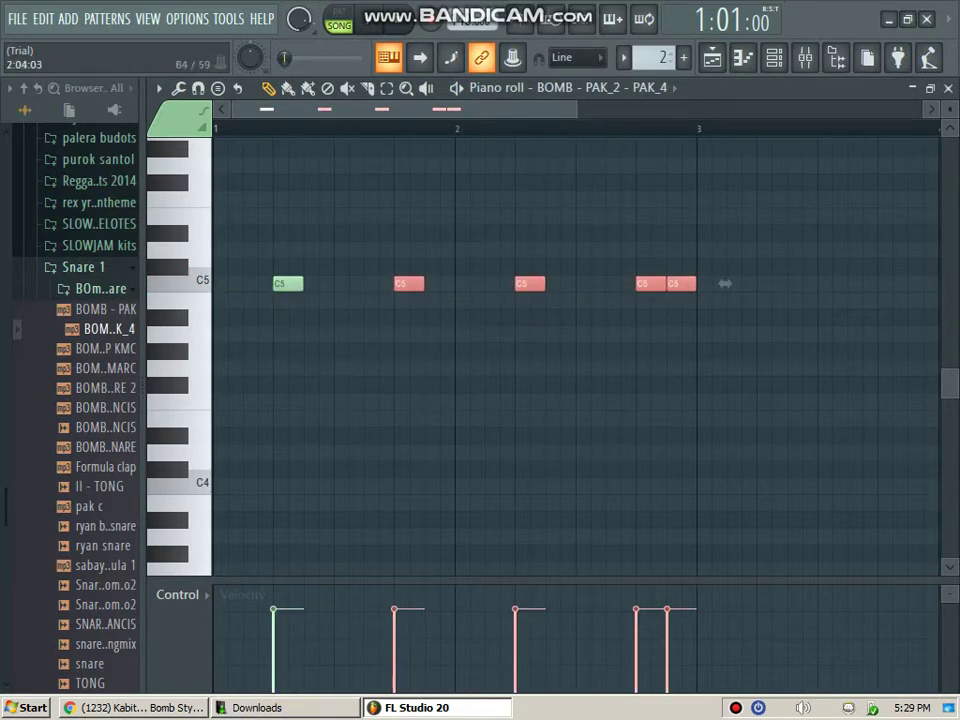
pyautogui.moveTo(797, 233)
pyautogui.mouseDown()
pyautogui.moveTo(705, 268)
pyautogui.moveTo(255, 318)
pyautogui.moveTo(544, 283)
pyautogui.moveTo(764, 283)
pyautogui.mouseUp()
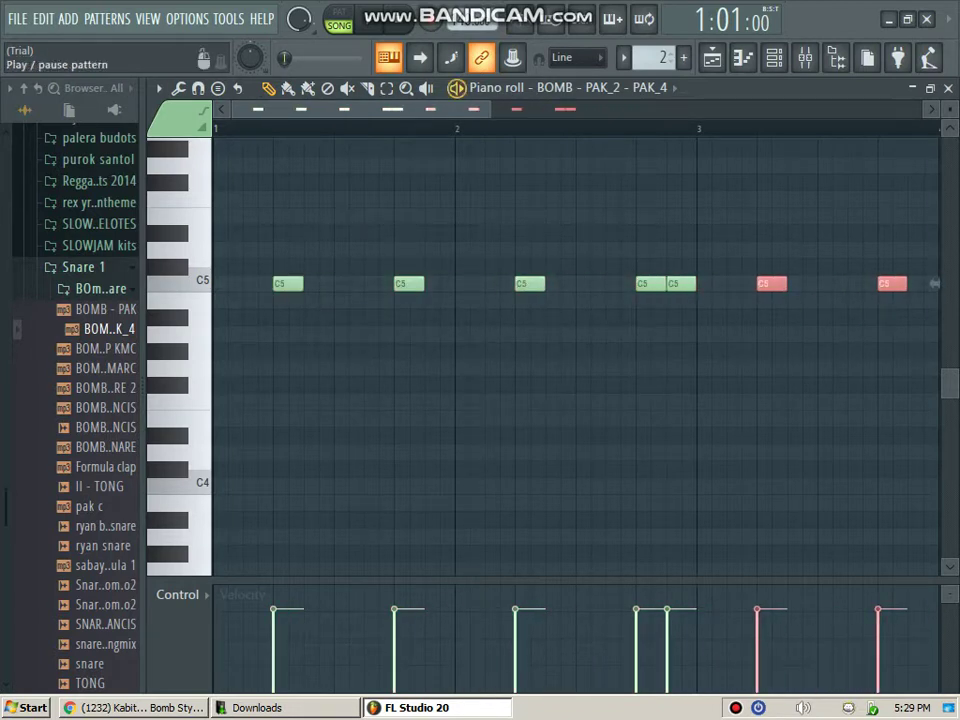
pyautogui.scroll(-3, 710, 217)
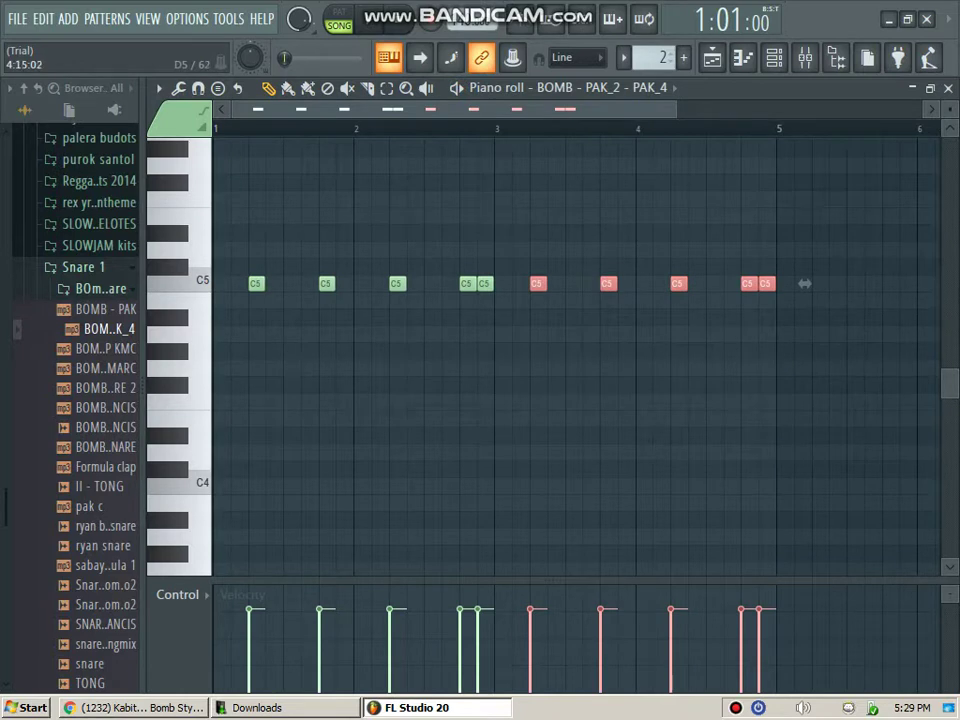
# Step: Play the clap pattern and duplicate the notes of bars 1 to 4 into bars 5 to 8
pyautogui.press('space')
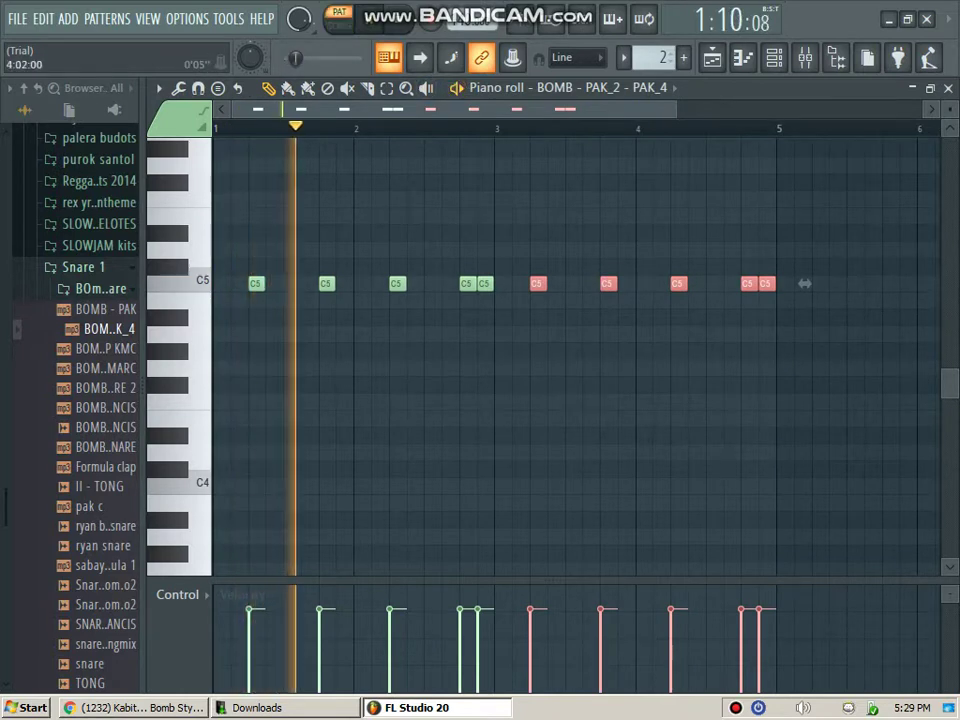
pyautogui.scroll(-1, 650, 240)
pyautogui.moveTo(687, 250)
pyautogui.mouseDown()
pyautogui.moveTo(552, 283)
pyautogui.moveTo(255, 324)
pyautogui.moveTo(460, 283)
pyautogui.moveTo(740, 283)
pyautogui.moveTo(698, 283)
pyautogui.mouseUp()
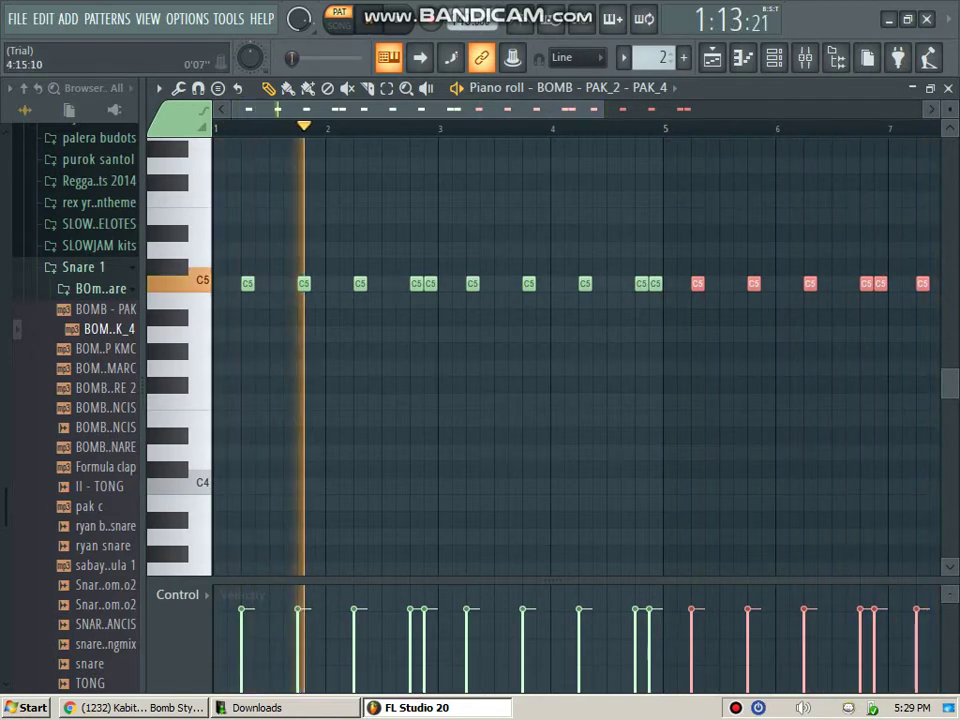
# Step: Slice the last two clap notes of bar 4 in half and delete the third of the four pieces
pyautogui.scroll(4, 650, 290)
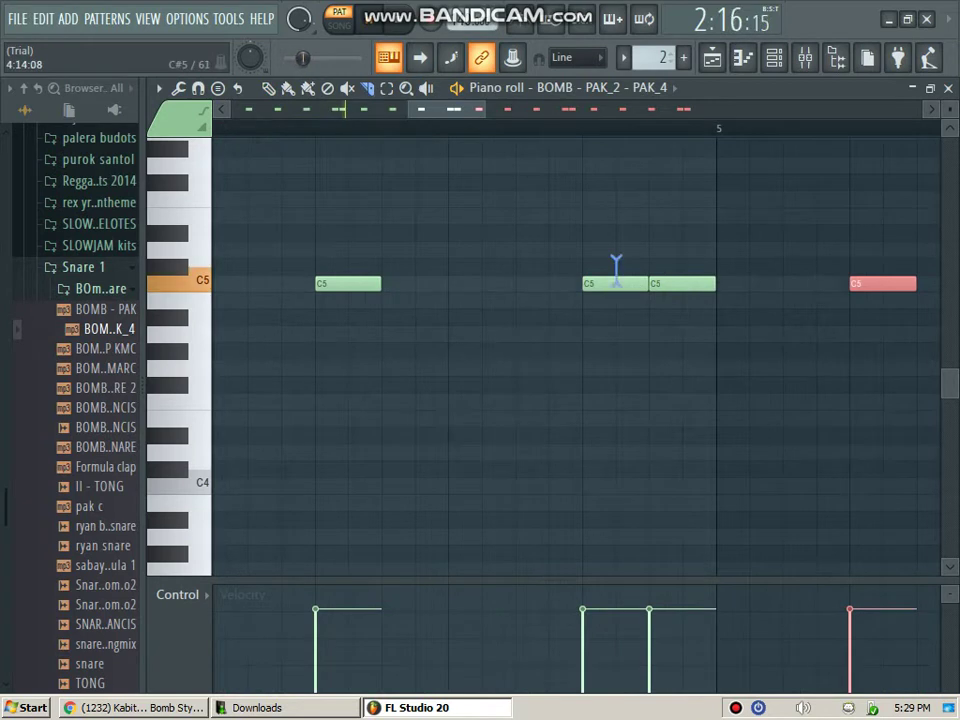
pyautogui.moveTo(616, 270); pyautogui.dragTo(616, 295)
pyautogui.moveTo(683, 268); pyautogui.dragTo(683, 298)
pyautogui.click(268, 88)
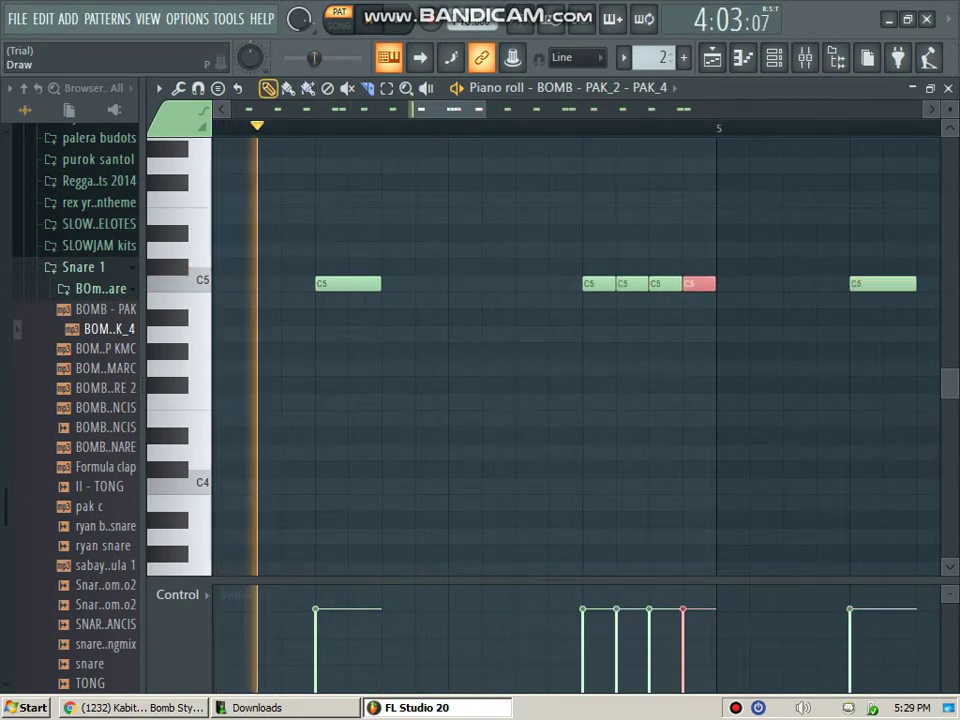
pyautogui.rightClick(668, 285)
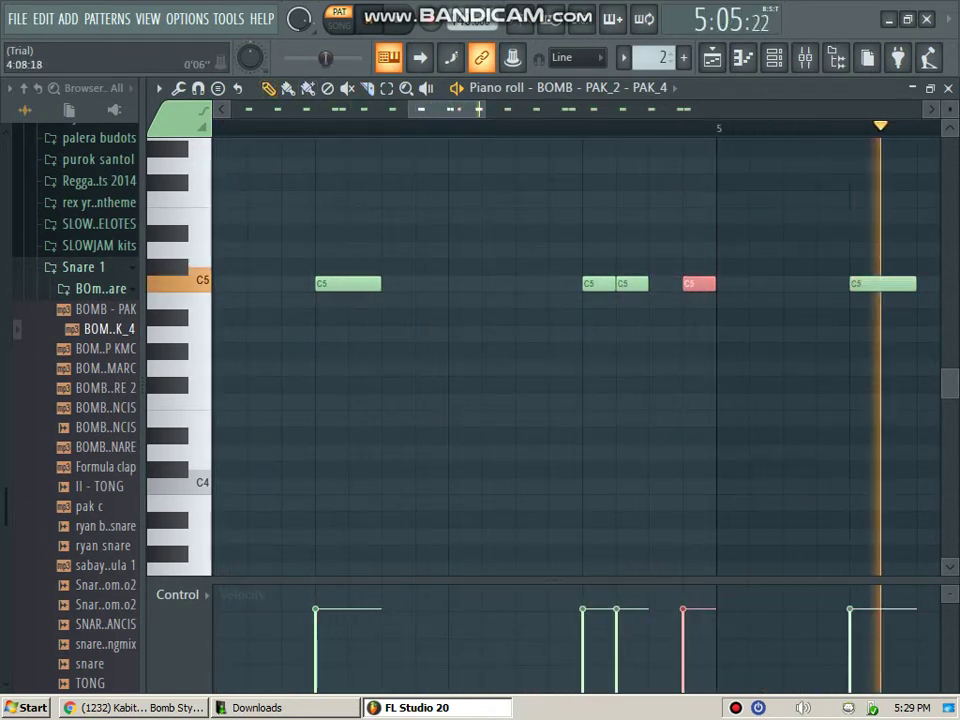
pyautogui.press('pagedown')
pyautogui.press('pagedown')
pyautogui.press('pagedown')
pyautogui.press('pagedown')
pyautogui.press('pagedown')
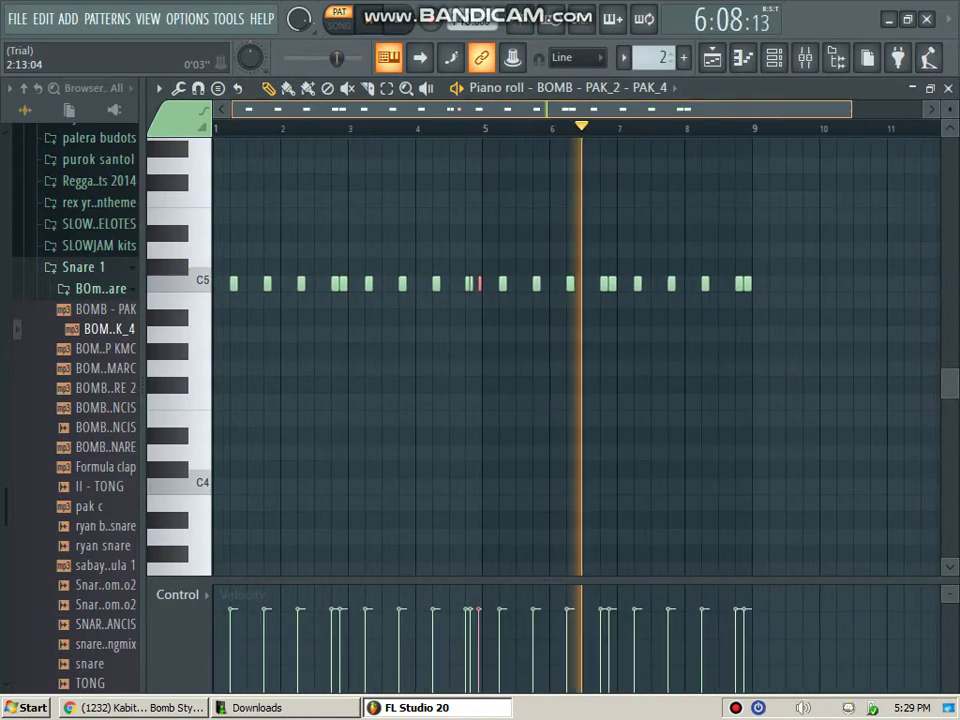
# Step: Place the clap pattern at bar 1 on playlist Track 2 and play the arrangement
pyautogui.press('space')
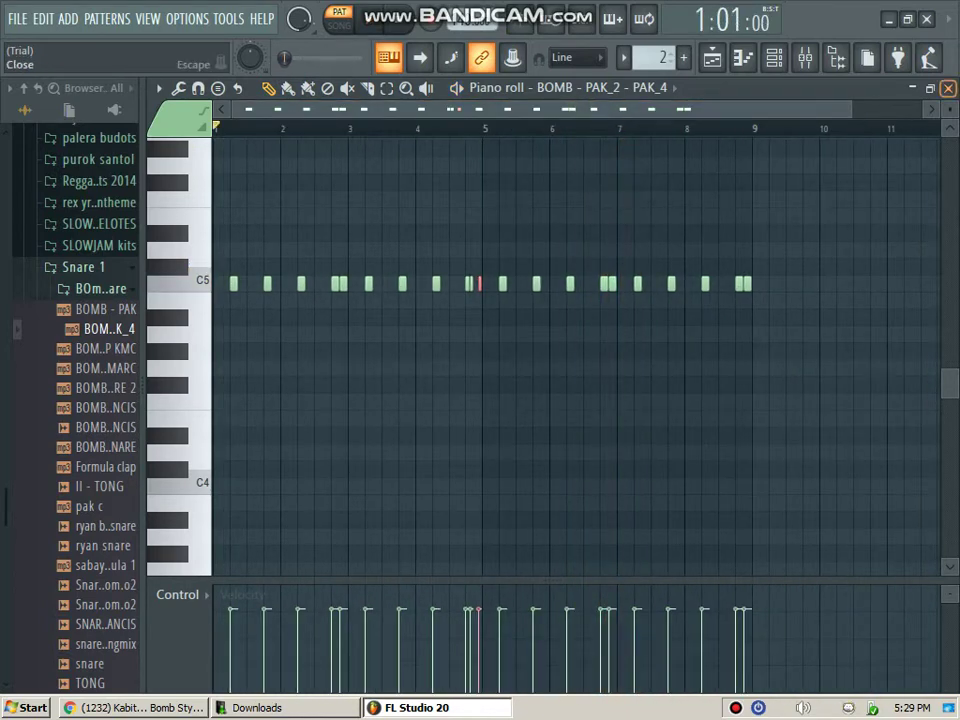
pyautogui.click(948, 88)
pyautogui.moveTo(806, 222); pyautogui.dragTo(417, 222)
pyautogui.press('space')
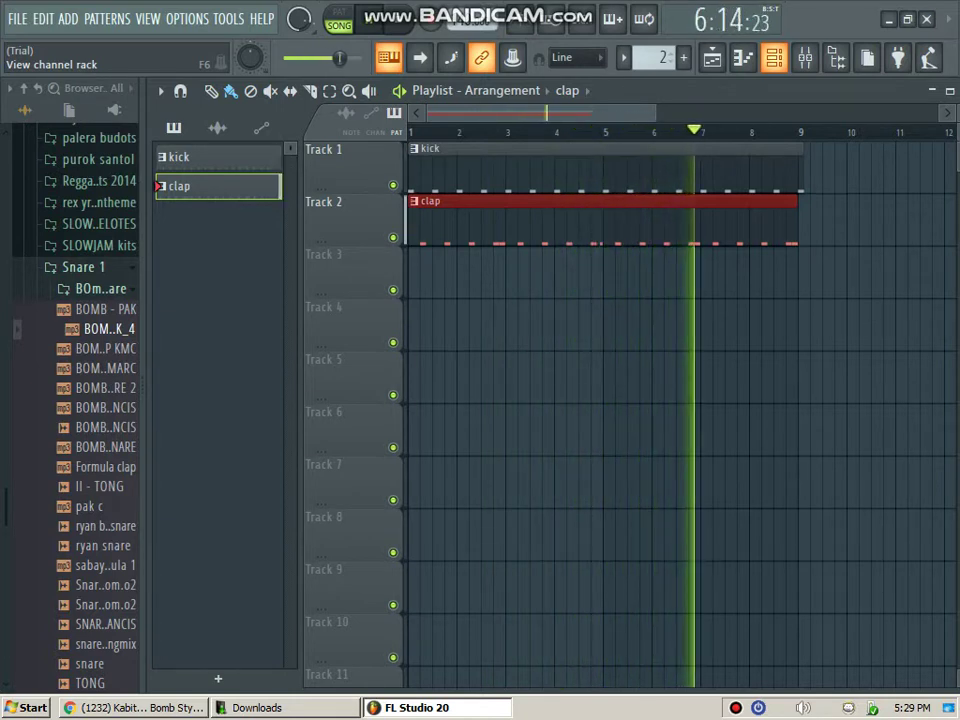
pyautogui.press('space')
# Step: Load the Techithat sample from the techno tools folder into the 808 HiHat channel
pyautogui.click(836, 57)
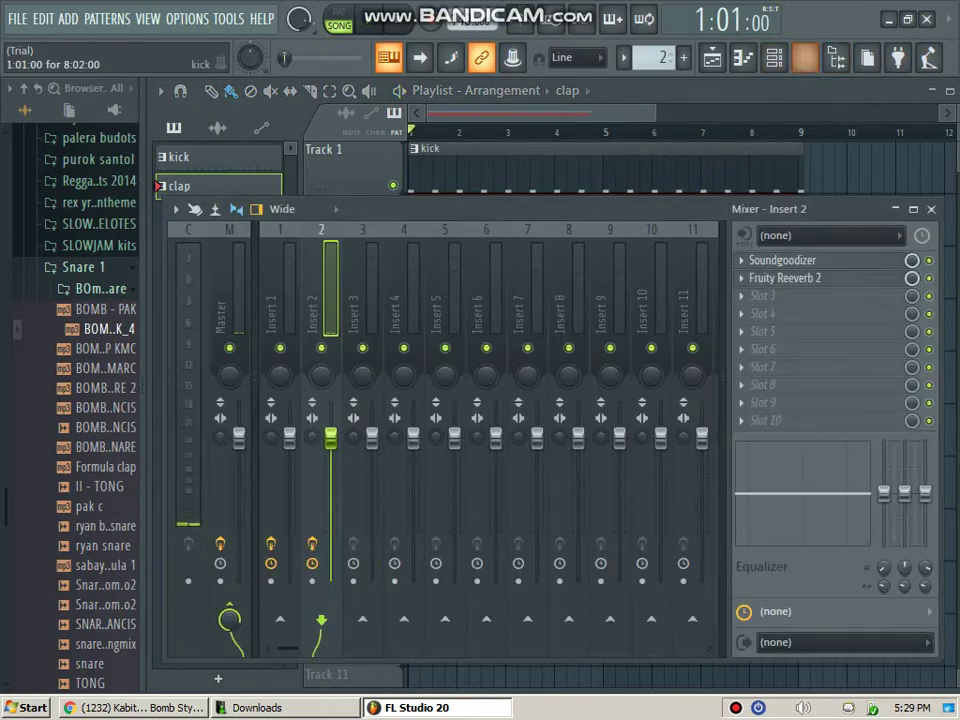
pyautogui.click(805, 57)
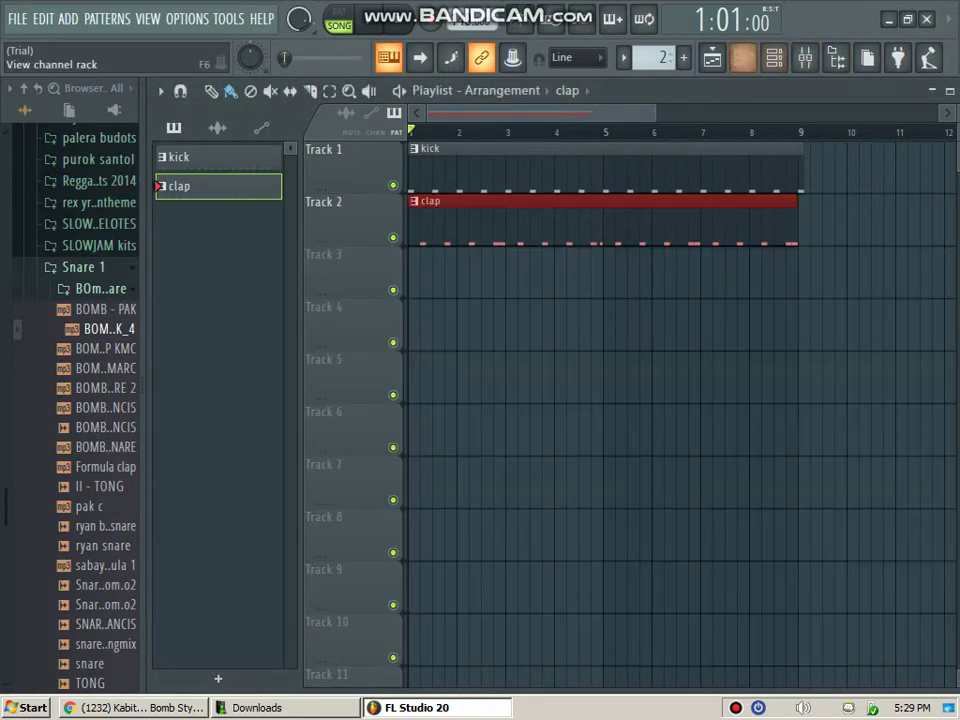
pyautogui.click(774, 57)
pyautogui.scroll(-5, 140, 428)
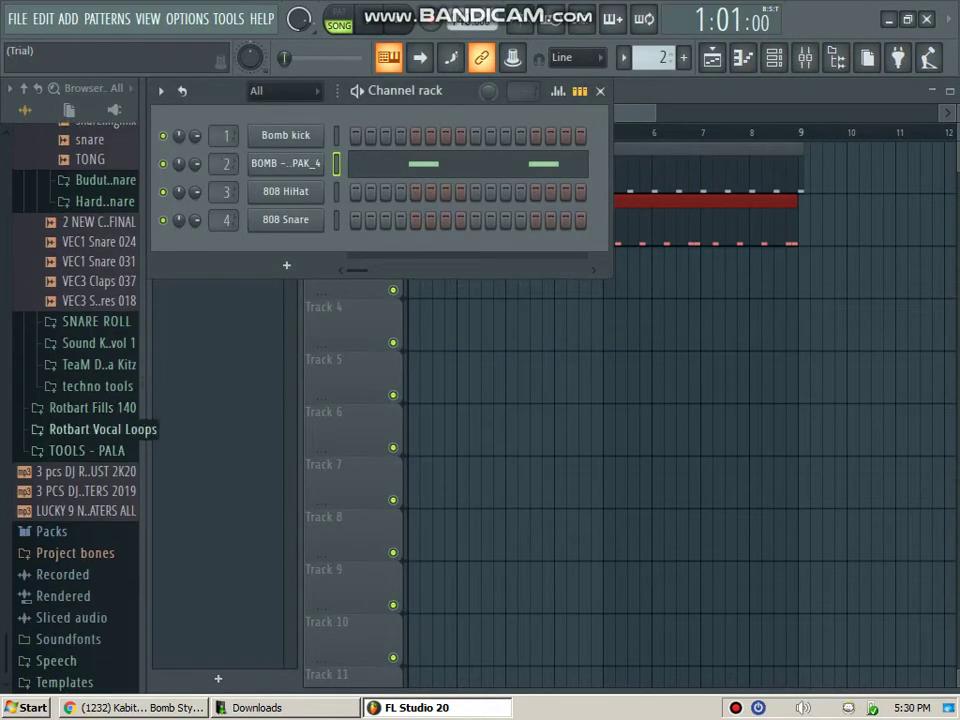
pyautogui.click(95, 386)
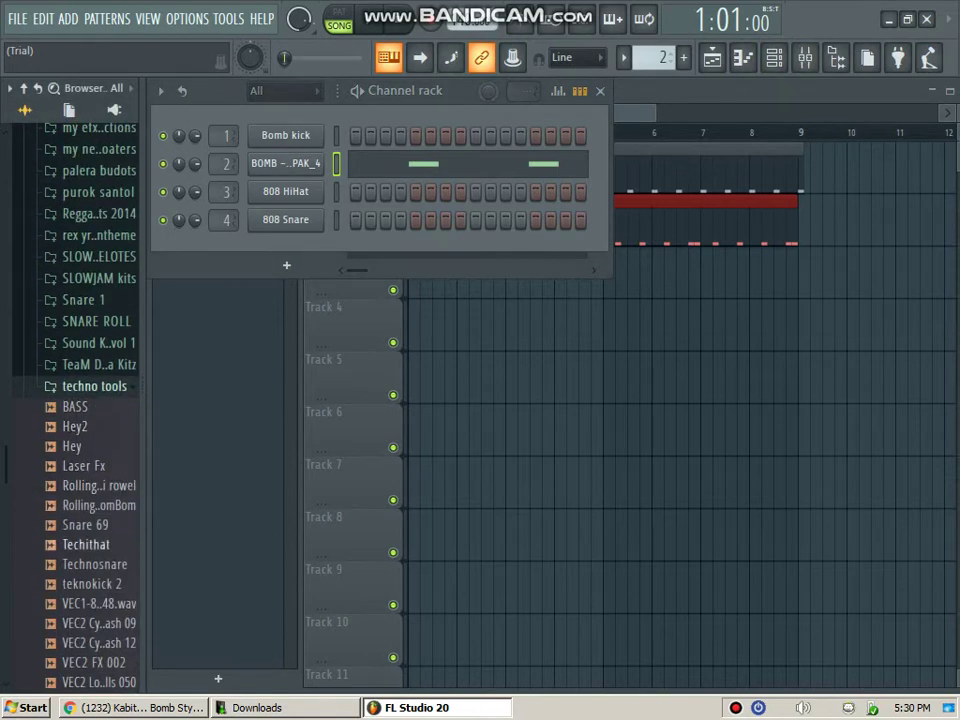
pyautogui.moveTo(243, 376); pyautogui.dragTo(285, 191)
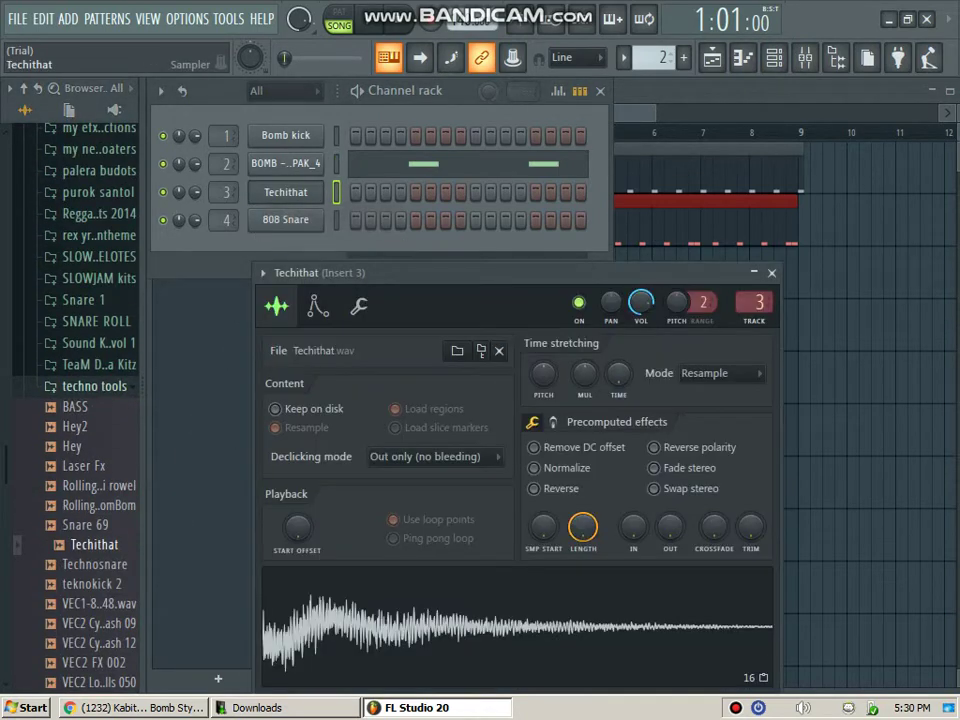
# Step: Create a pattern named hat and add four off-beat C5 notes in bar 1 of the Techithat piano roll
pyautogui.click(683, 57)
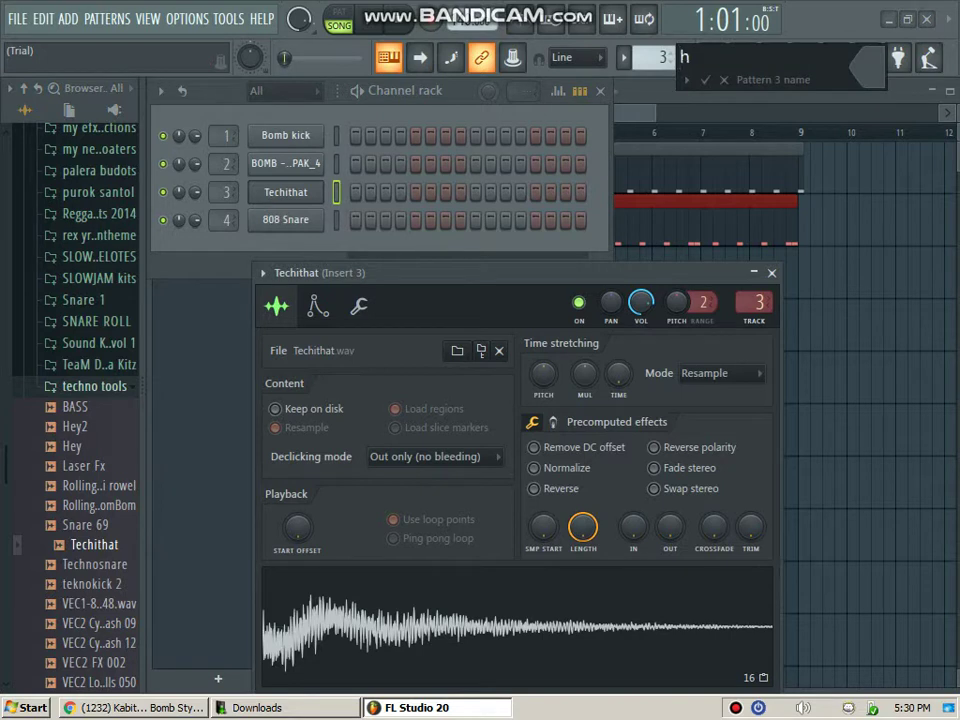
pyautogui.press('Return')
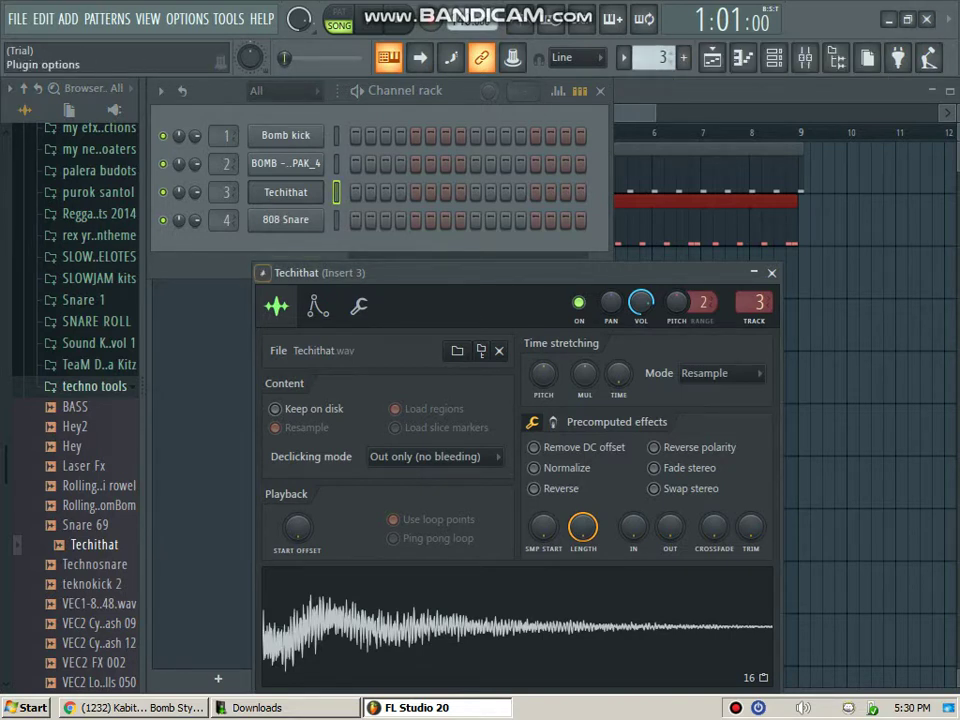
pyautogui.click(261, 272)
pyautogui.click(300, 302)
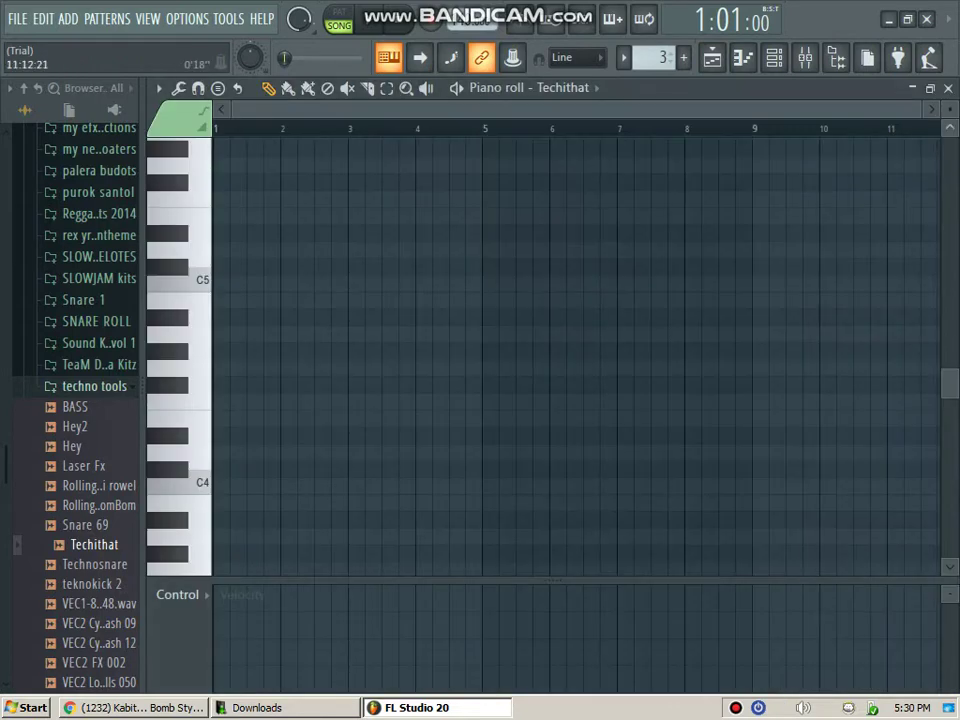
pyautogui.moveTo(922, 109); pyautogui.dragTo(556, 109)
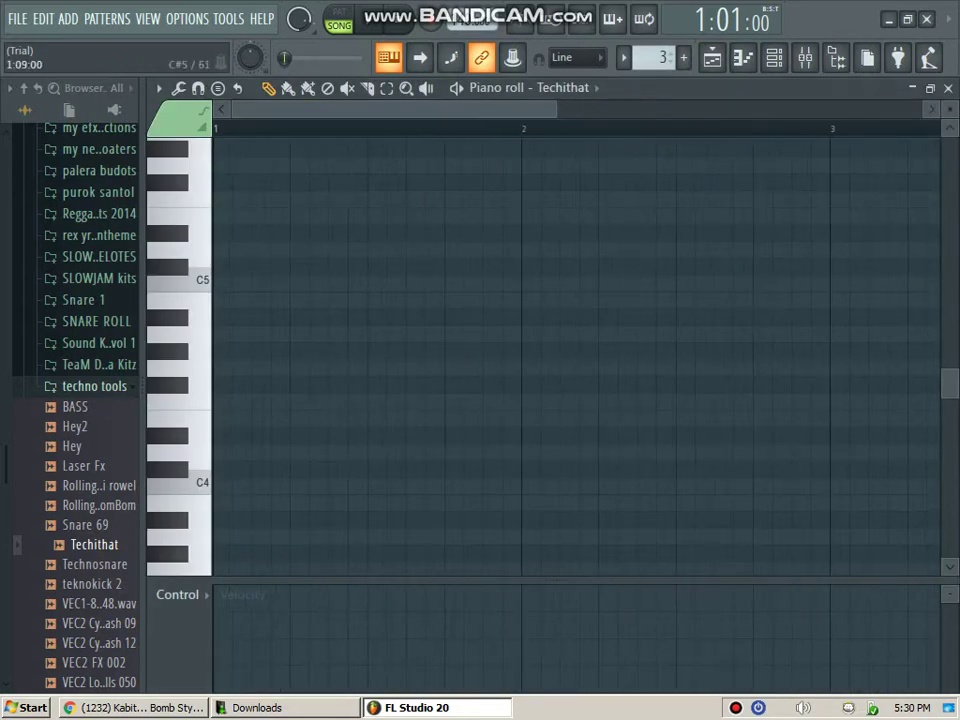
pyautogui.click(262, 284)
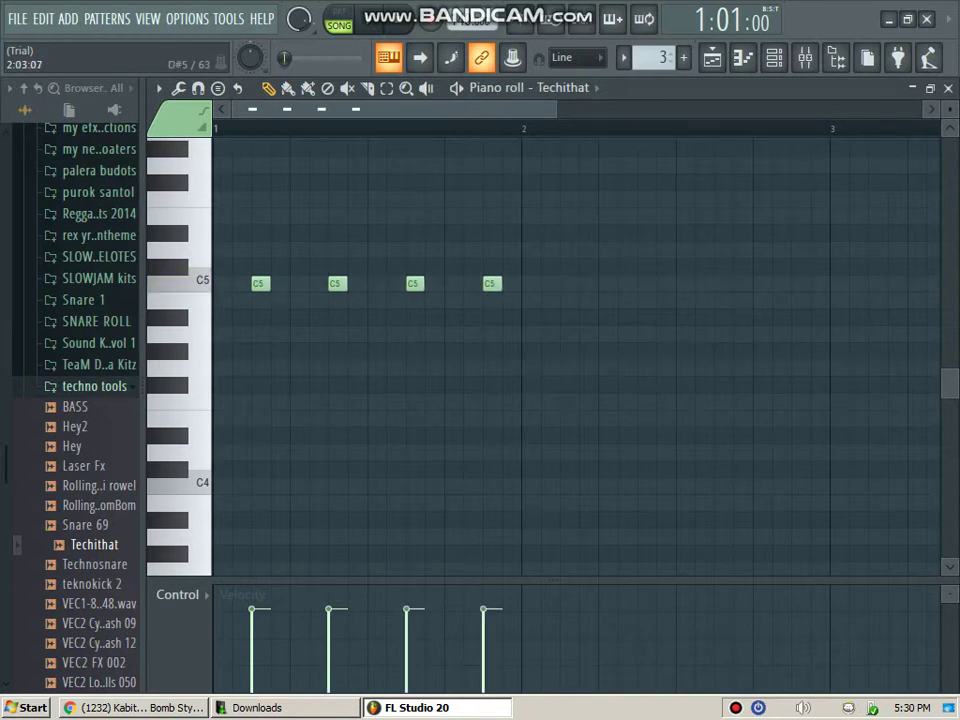
# Step: Duplicate the four bar 1 hat notes into bar 2, and those two bars into bars 3 and 4
pyautogui.moveTo(564, 227); pyautogui.dragTo(246, 339)
pyautogui.hotkey('ctrl', 'b')
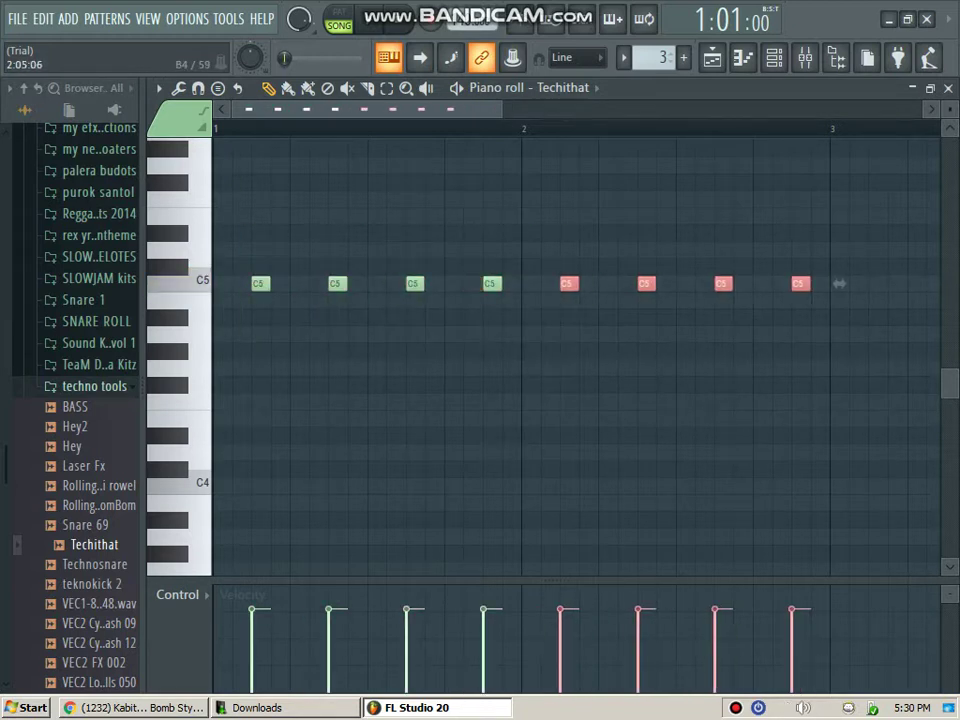
pyautogui.hotkey('ctrl', 'a')
pyautogui.hotkey('ctrl', 'b')
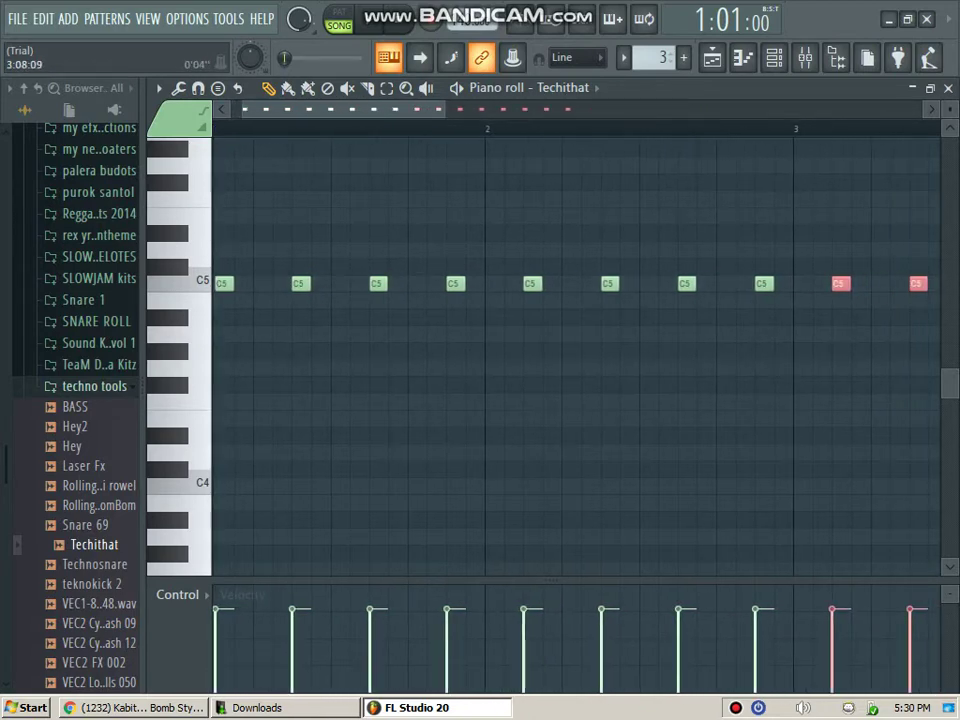
pyautogui.moveTo(343, 109); pyautogui.dragTo(332, 109)
pyautogui.scroll(-3, 870, 283)
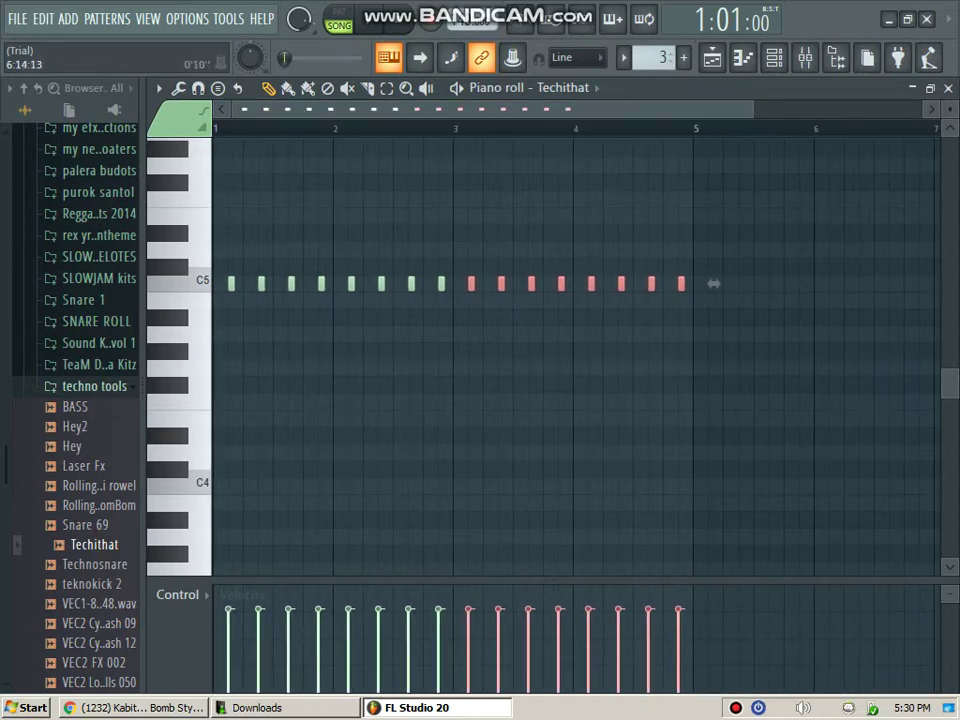
# Step: Place the hat pattern on playlist Track 3 at bars 1 and 5 while playing the arrangement
pyautogui.click(948, 88)
pyautogui.moveTo(852, 272); pyautogui.dragTo(419, 272)
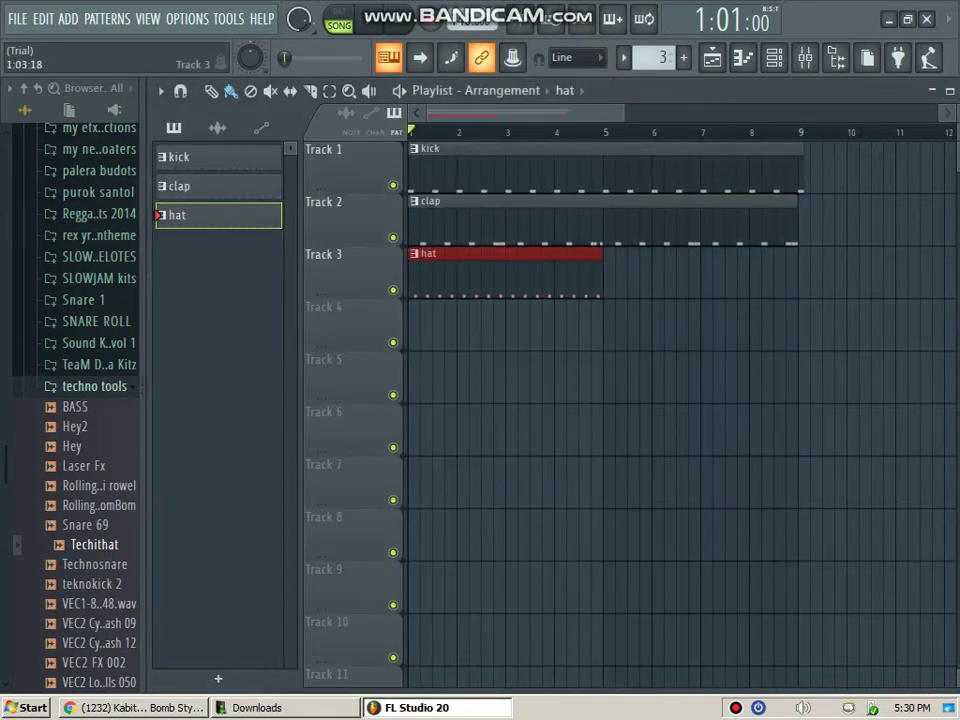
pyautogui.press('space')
pyautogui.moveTo(660, 274); pyautogui.dragTo(610, 274)
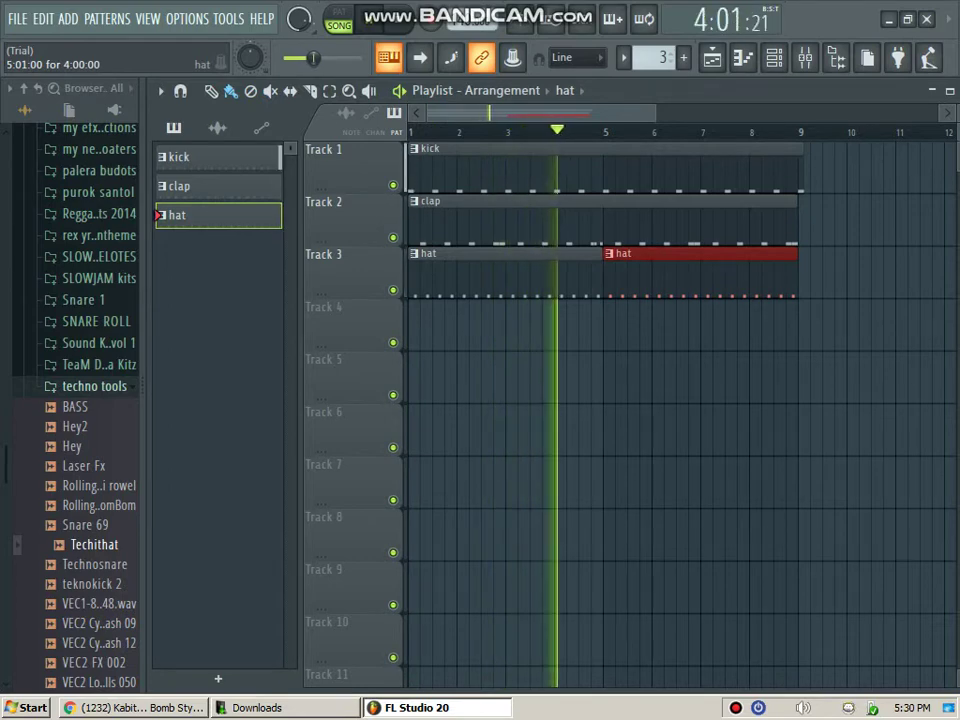
pyautogui.scroll(-3, 653, 133)
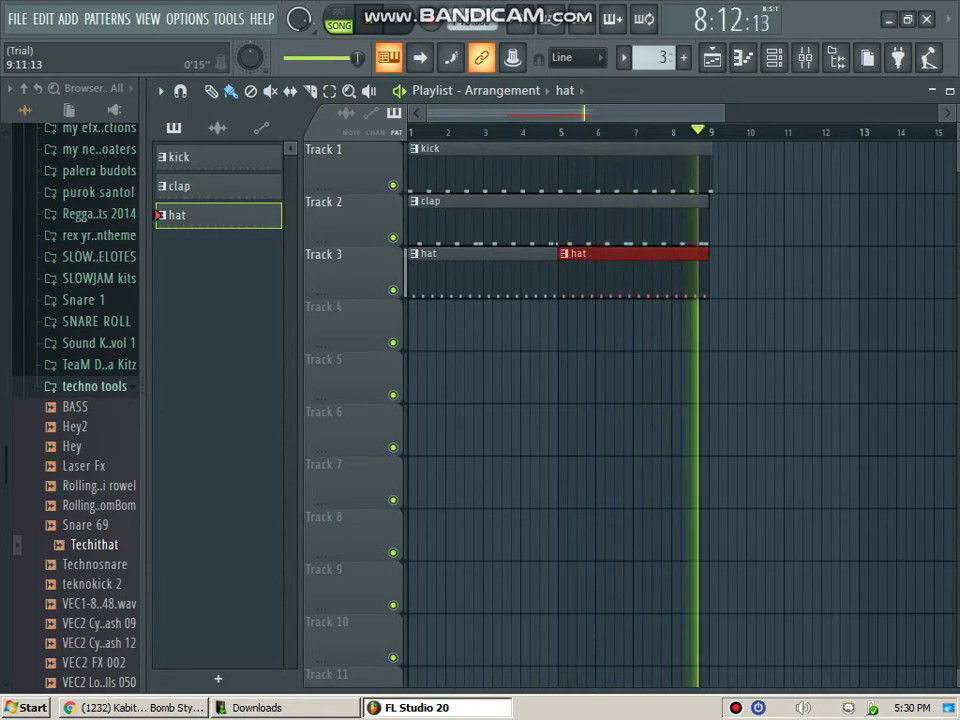
pyautogui.press('space')
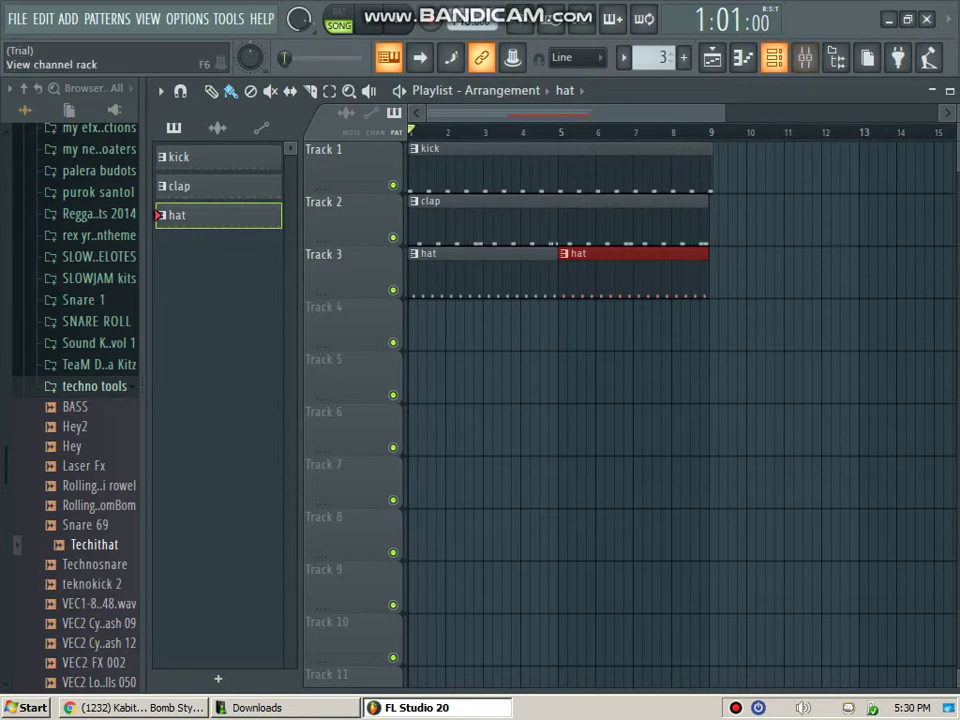
# Step: Insert a Harmless synth channel before the 808 Snare channel and create pattern 4
pyautogui.press('F6')
pyautogui.rightClick(320, 215)
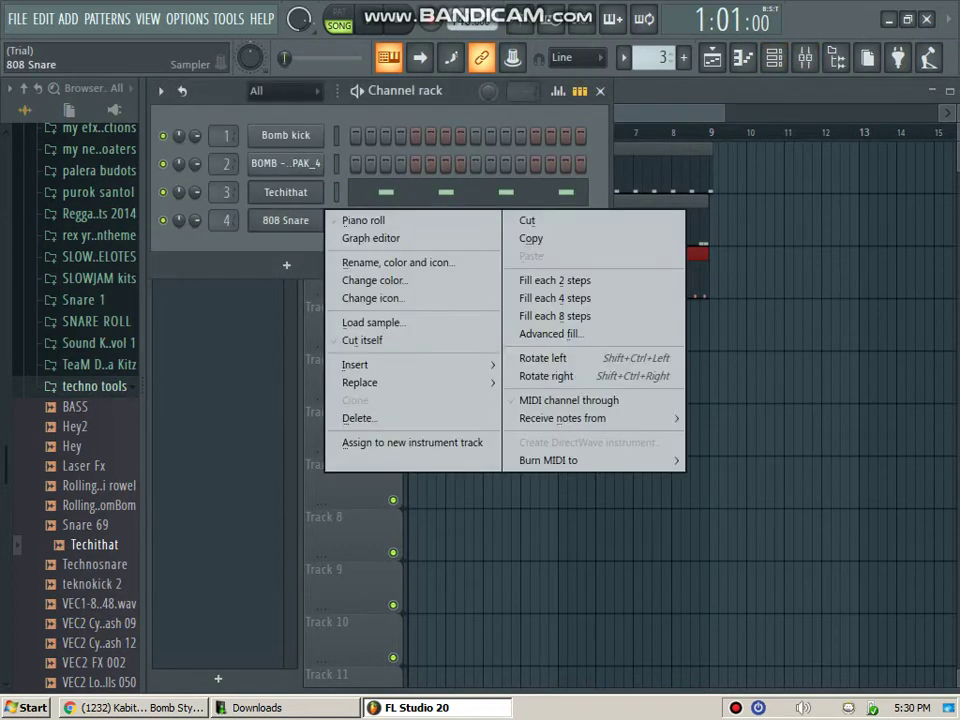
pyautogui.moveTo(356, 364)
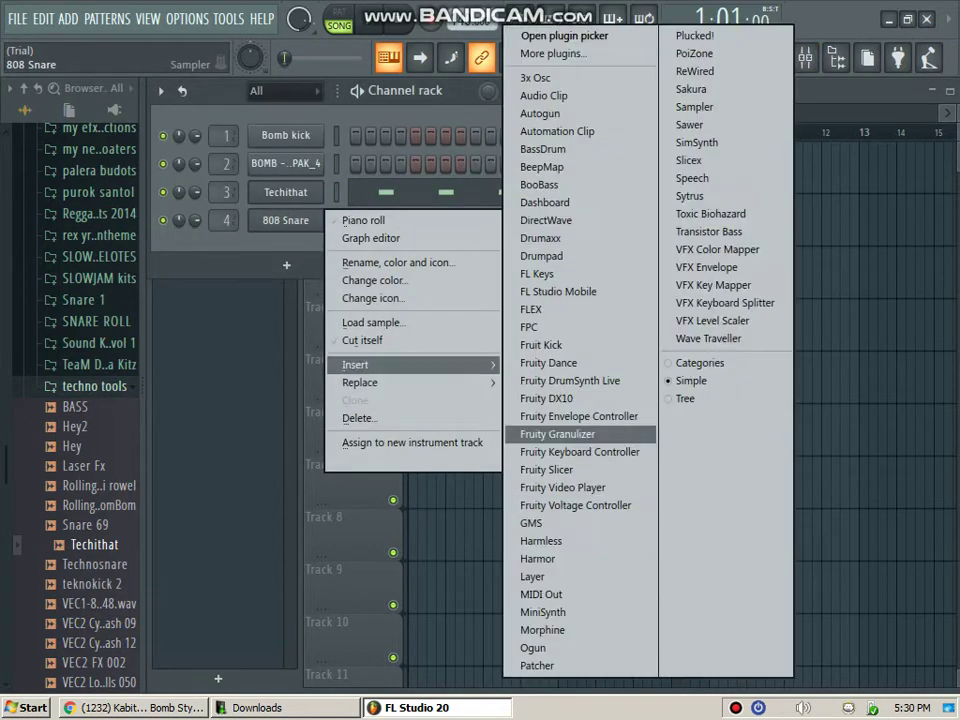
pyautogui.click(541, 540)
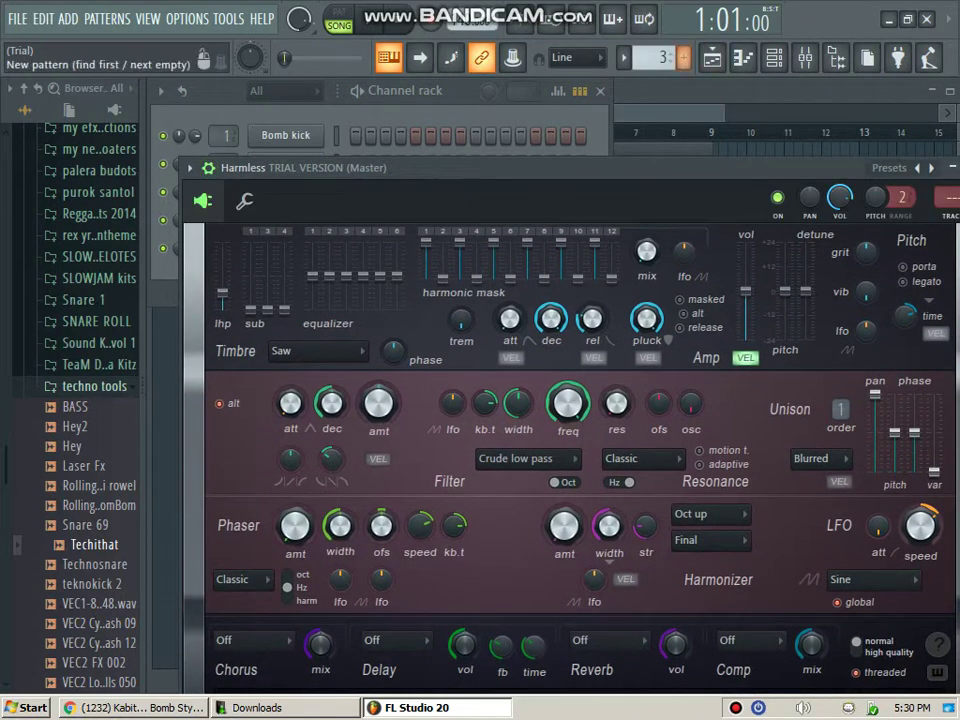
pyautogui.click(683, 57)
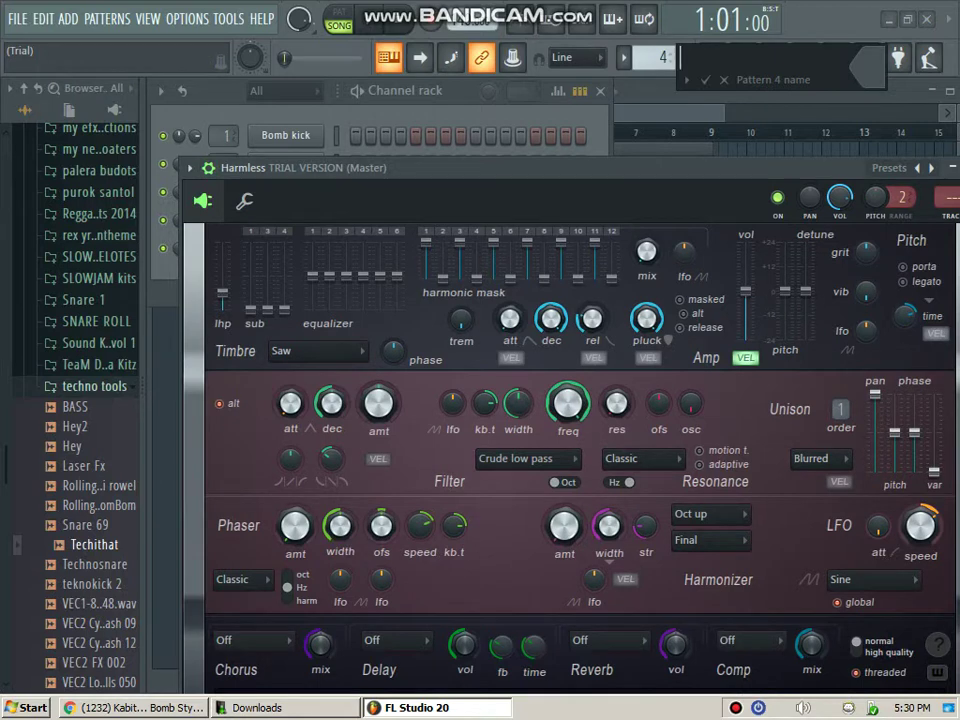
pyautogui.press('Return')
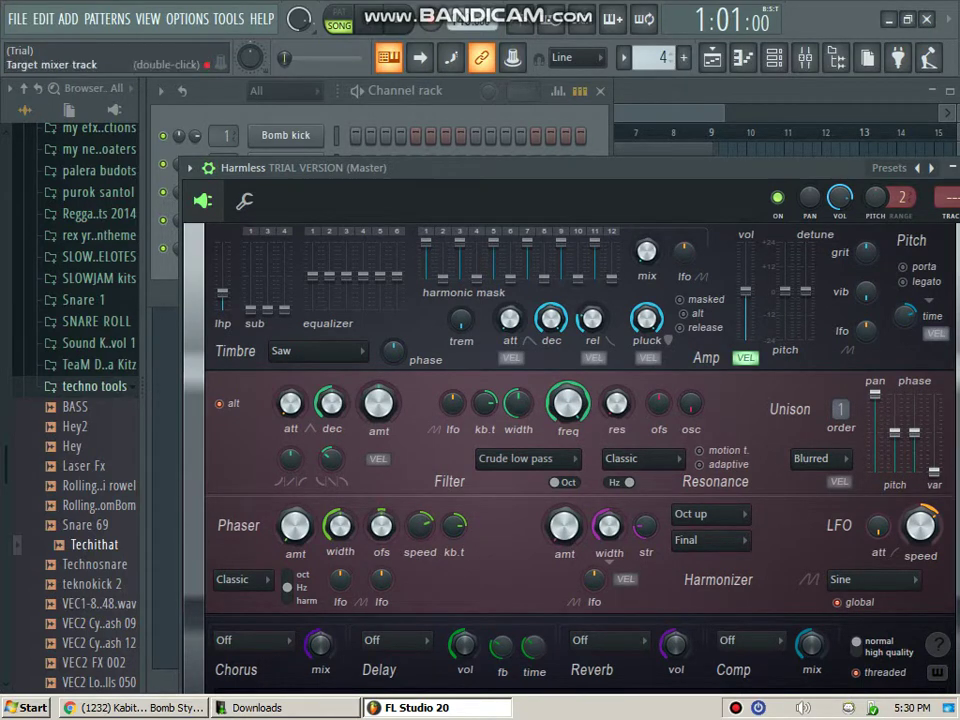
# Step: Route Harmless to mixer track 4, load its X Olbaid preset Bass Basic and play a C5 test note
pyautogui.click(931, 167)
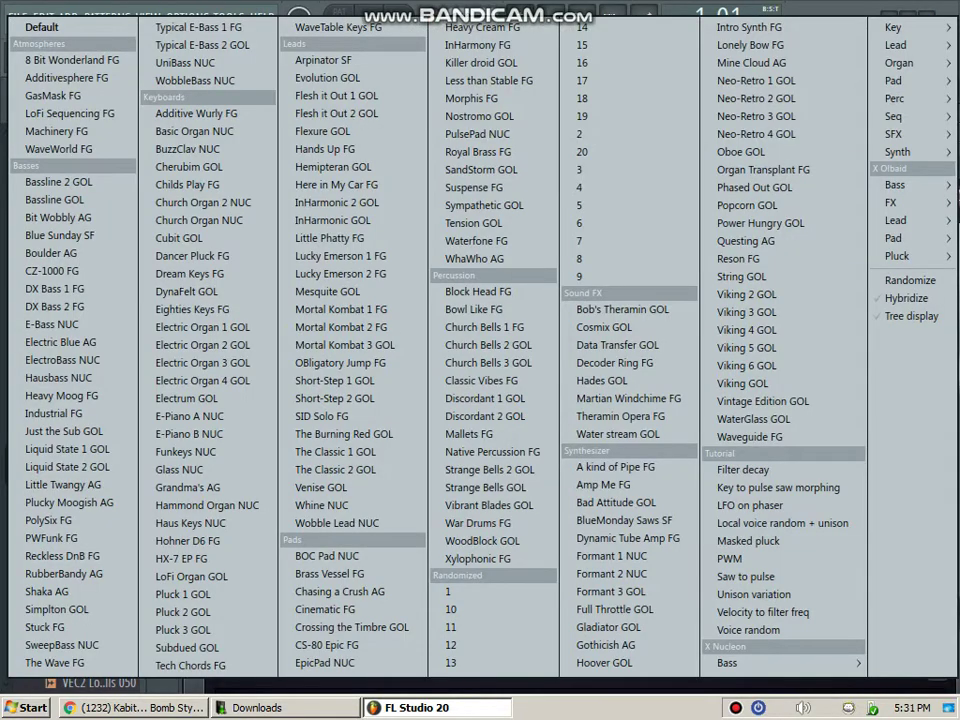
pyautogui.moveTo(900, 185)
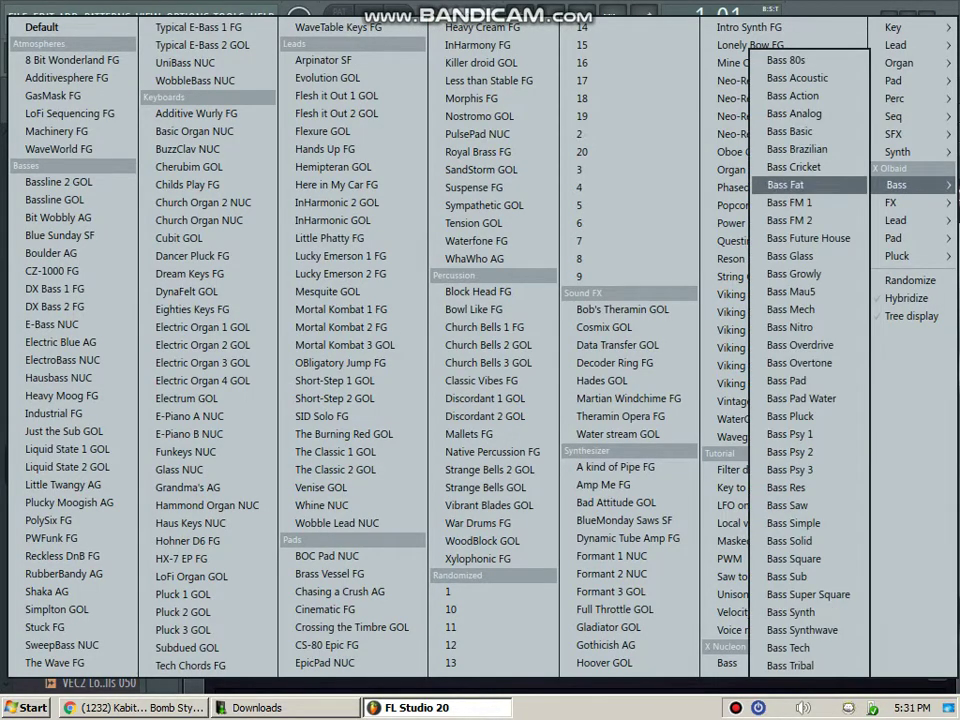
pyautogui.click(790, 131)
pyautogui.moveTo(700, 168); pyautogui.dragTo(553, 165)
pyautogui.press('q')
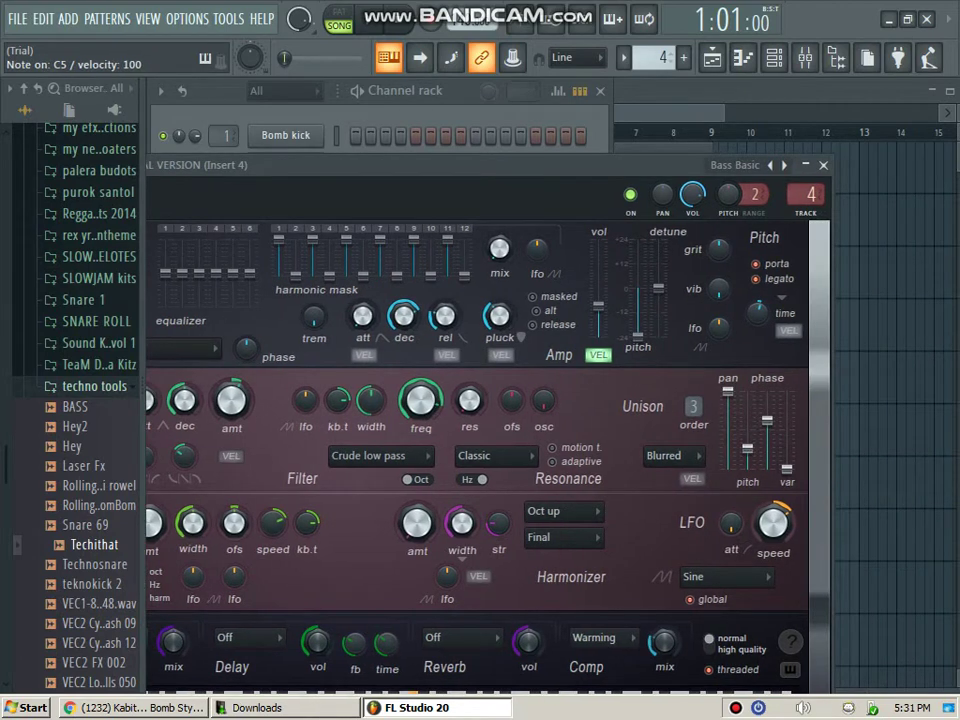
pyautogui.click(823, 165)
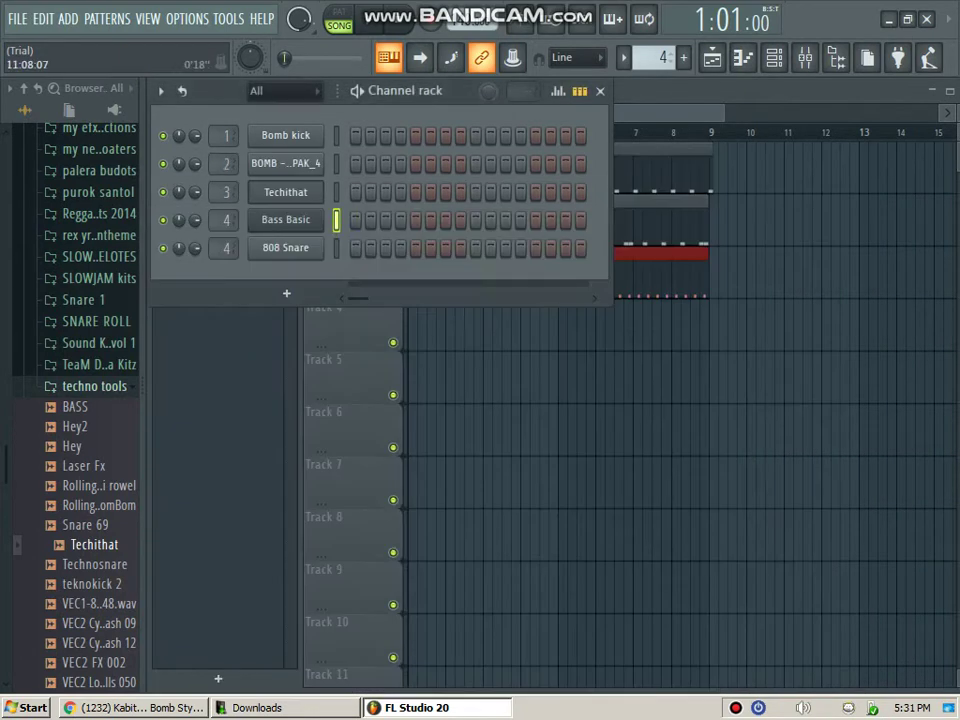
# Step: Add Soundgoodizer to slot 1 of mixer Insert 4, audition its modes and set it to mode D
pyautogui.press('F9')
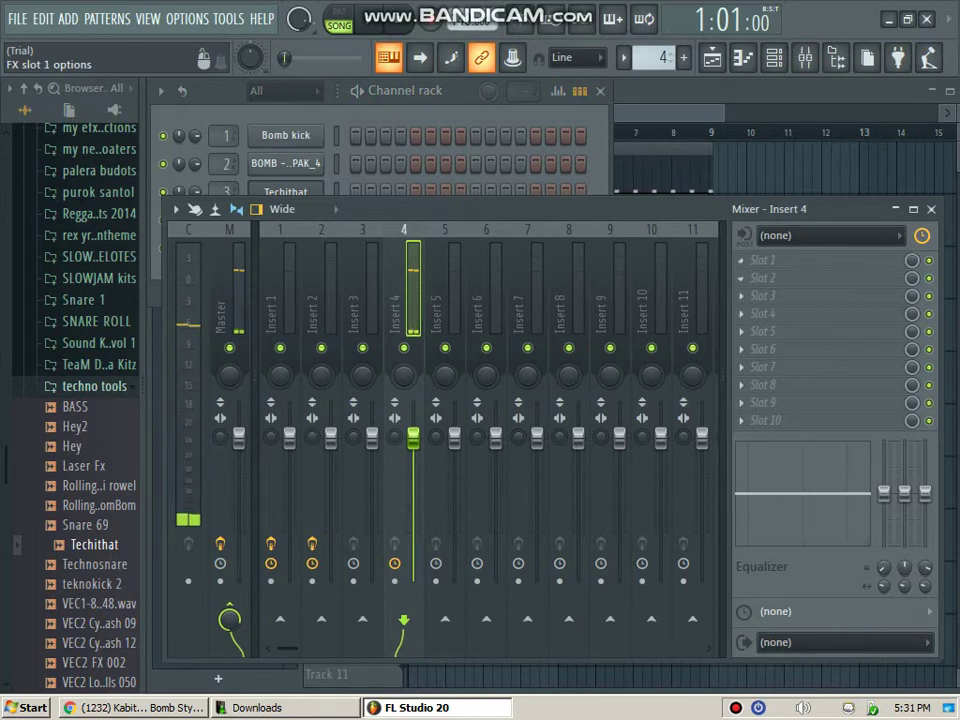
pyautogui.click(741, 260)
pyautogui.click(647, 338)
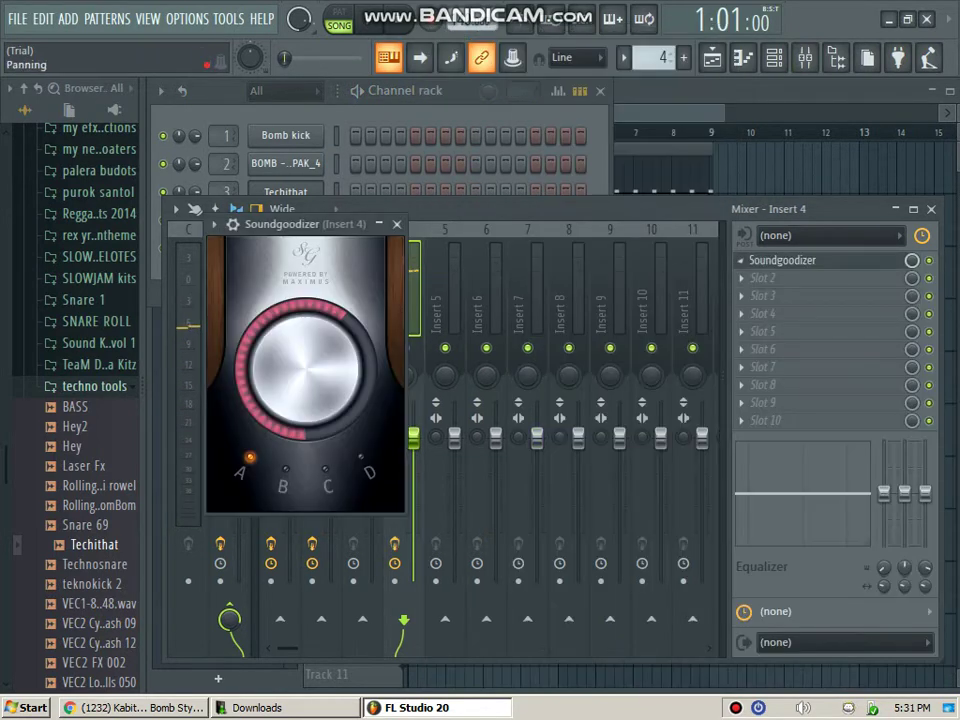
pyautogui.click(285, 470)
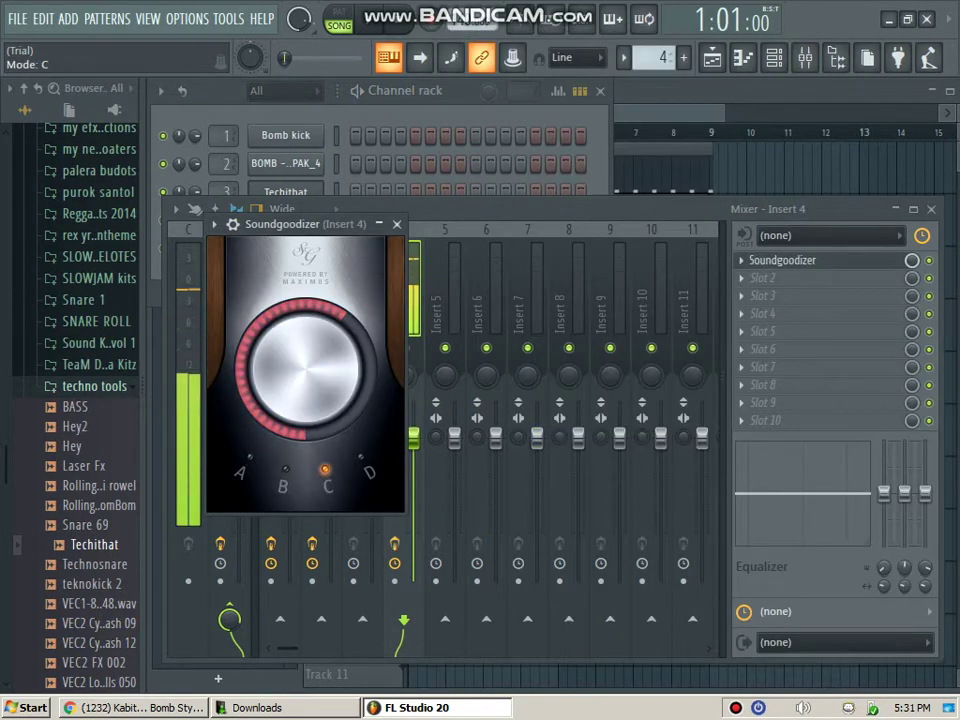
pyautogui.click(361, 458)
pyautogui.press('q')
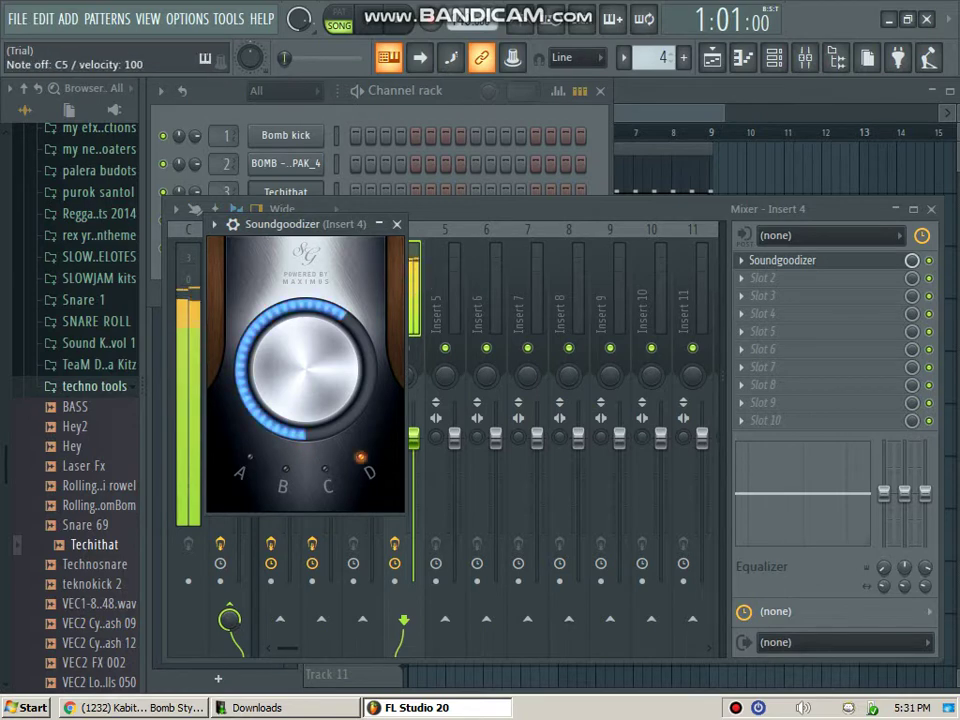
pyautogui.click(396, 224)
# Step: Add Fruity Parametric EQ 2 to slot 2 of mixer Insert 4 and slightly lower band 2, then close the mixer
pyautogui.click(760, 278)
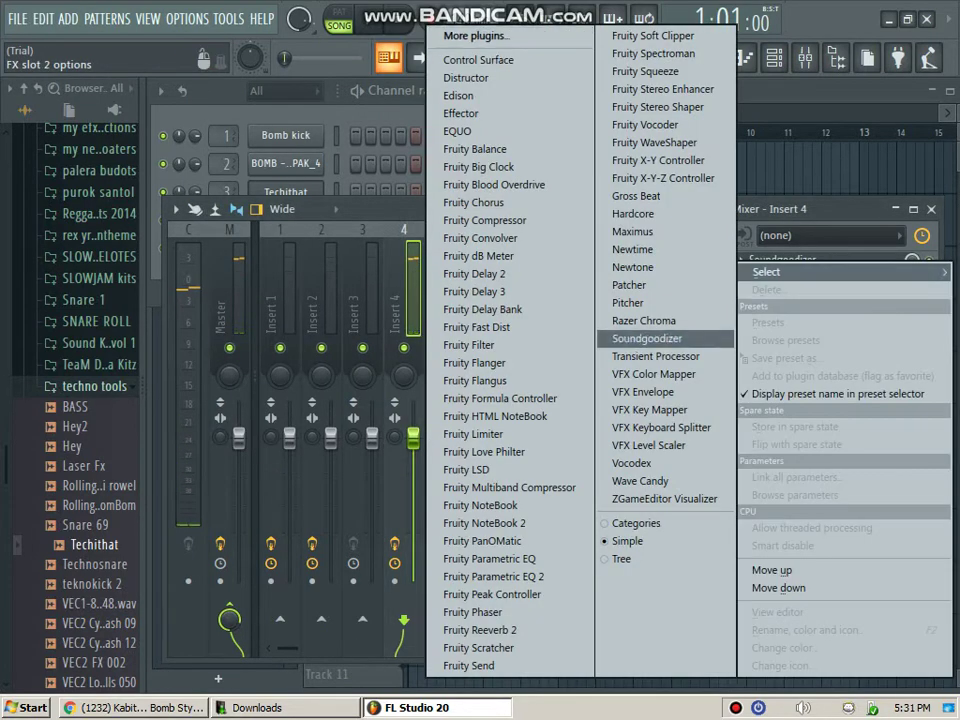
pyautogui.click(495, 576)
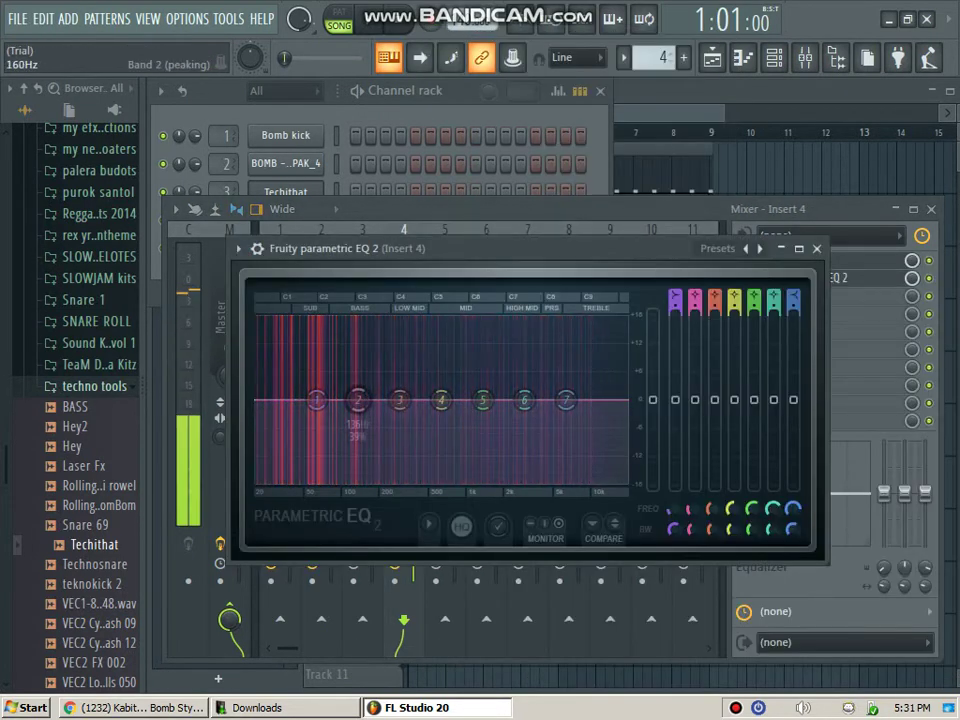
pyautogui.moveTo(358, 400); pyautogui.dragTo(357, 404)
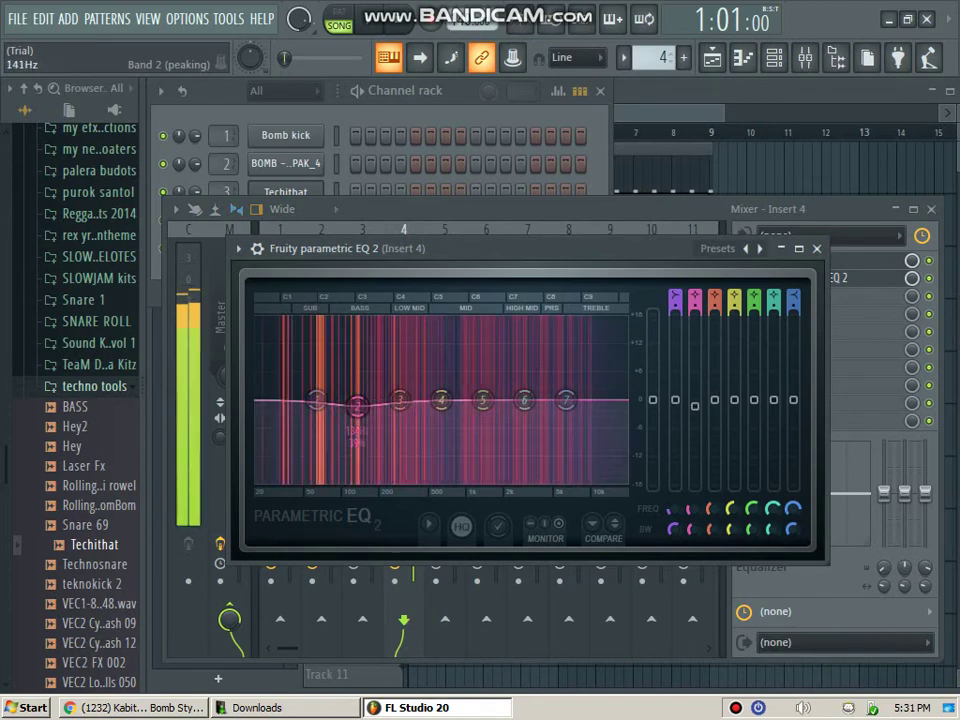
pyautogui.click(817, 248)
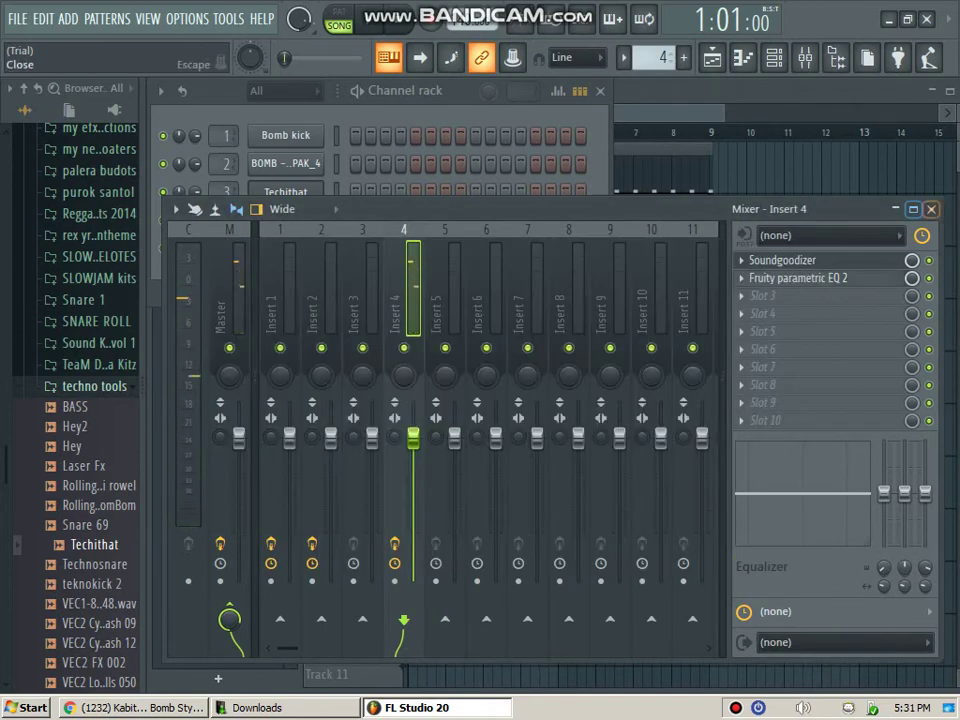
pyautogui.click(931, 209)
pyautogui.click(396, 224)
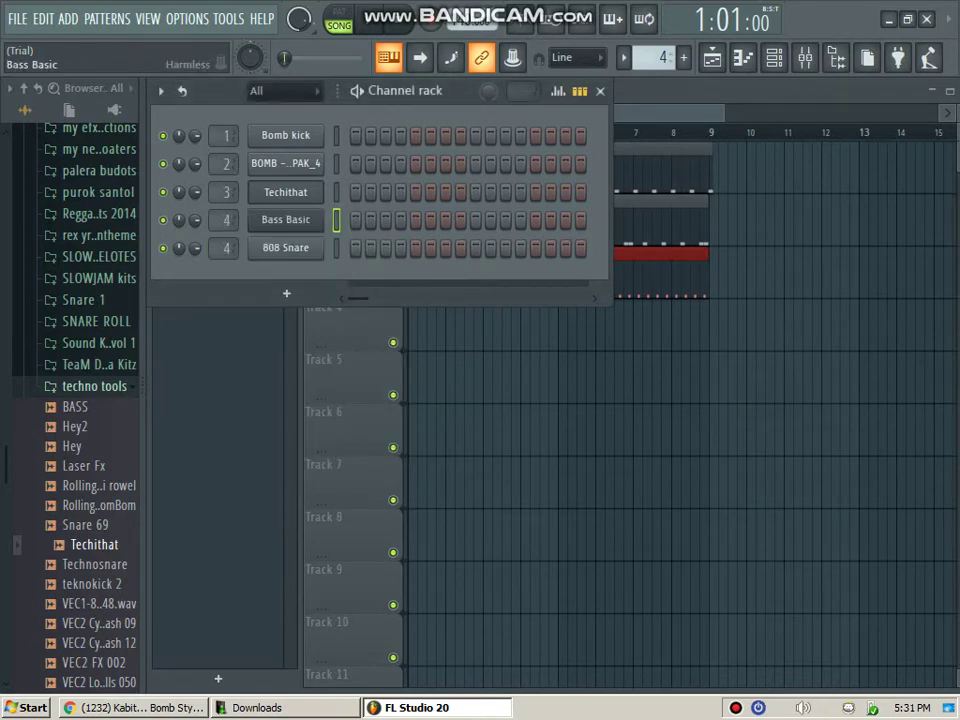
# Step: Open the Bass Basic piano roll for pattern 4 and draw short off-beat C5 notes across bar 1
pyautogui.rightClick(312, 219)
pyautogui.click(352, 219)
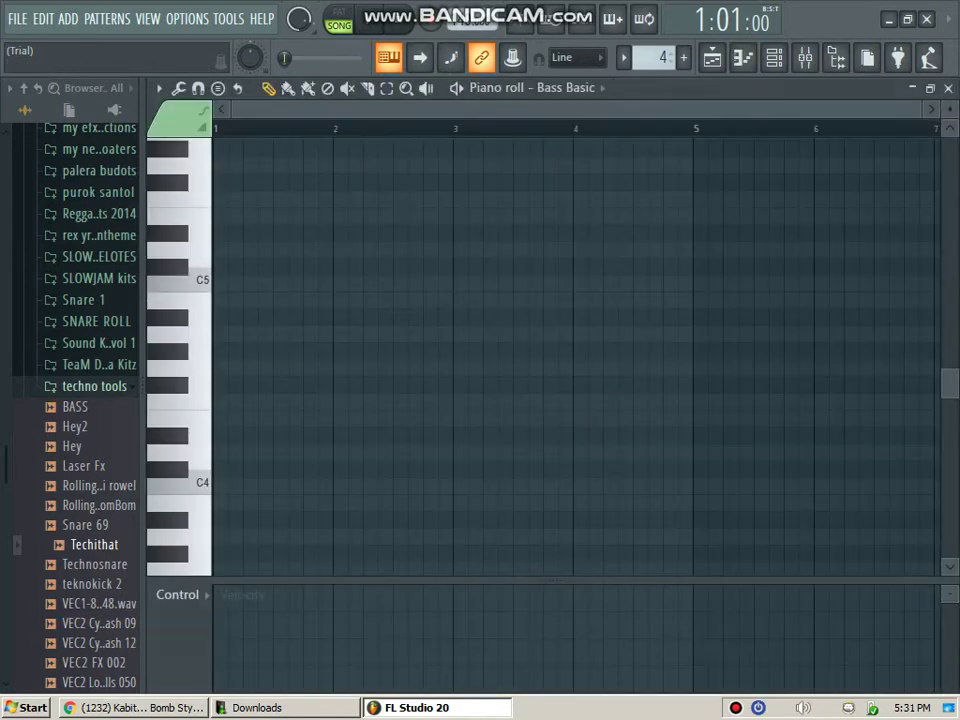
pyautogui.moveTo(917, 109); pyautogui.dragTo(543, 109)
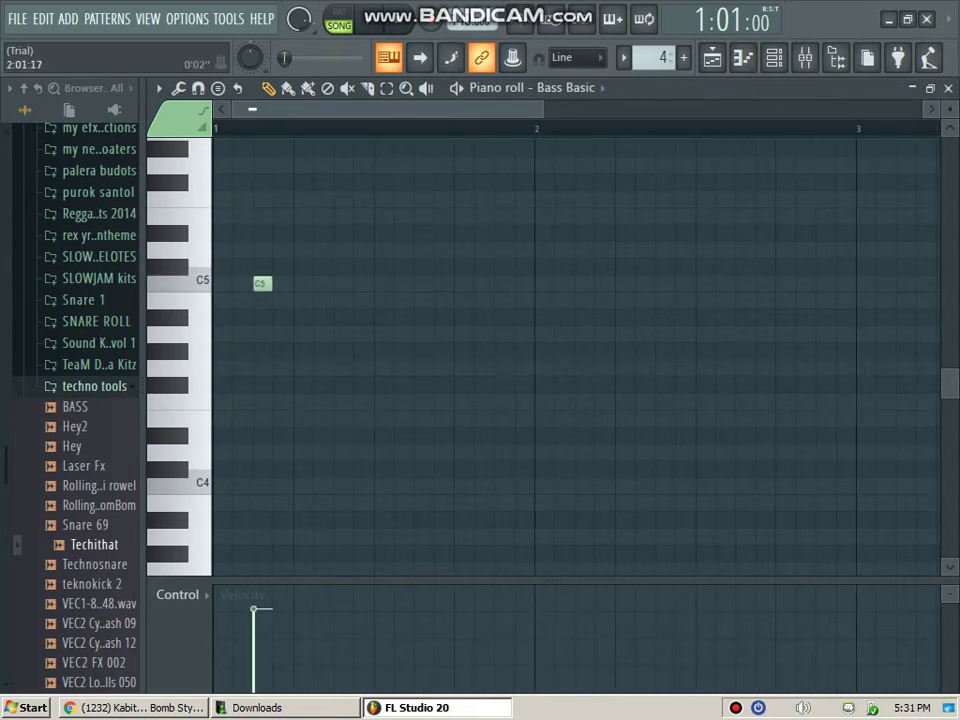
pyautogui.moveTo(541, 109); pyautogui.dragTo(374, 109)
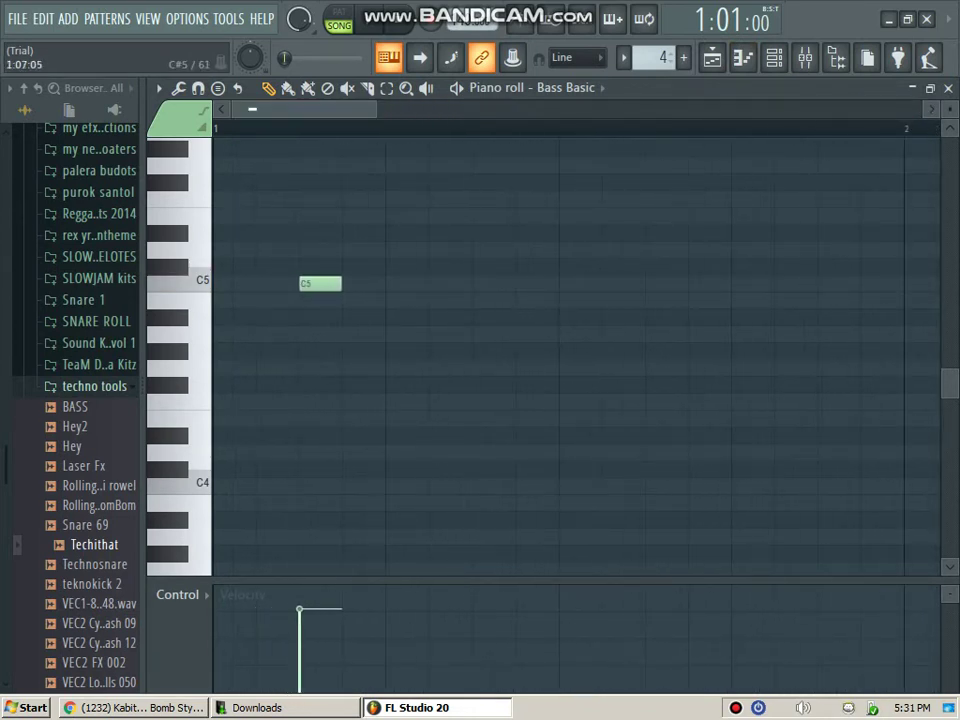
pyautogui.click(483, 284)
pyautogui.click(666, 283)
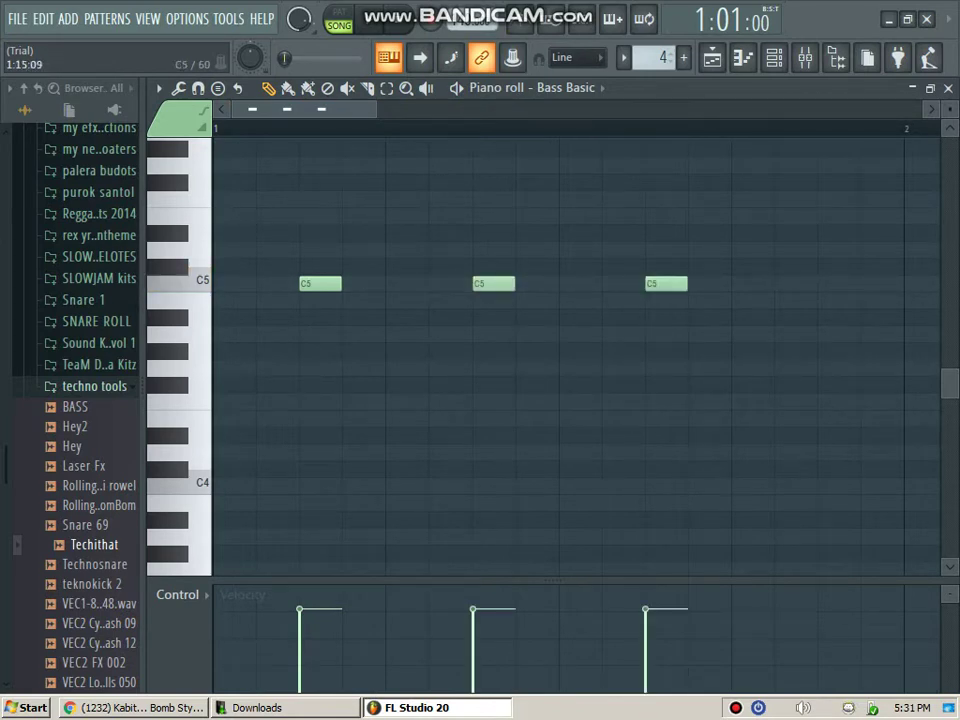
# Step: Select the C5 notes of bar 1 and duplicate them into bar 2
pyautogui.moveTo(375, 109); pyautogui.dragTo(581, 109)
pyautogui.moveTo(531, 193); pyautogui.dragTo(221, 377)
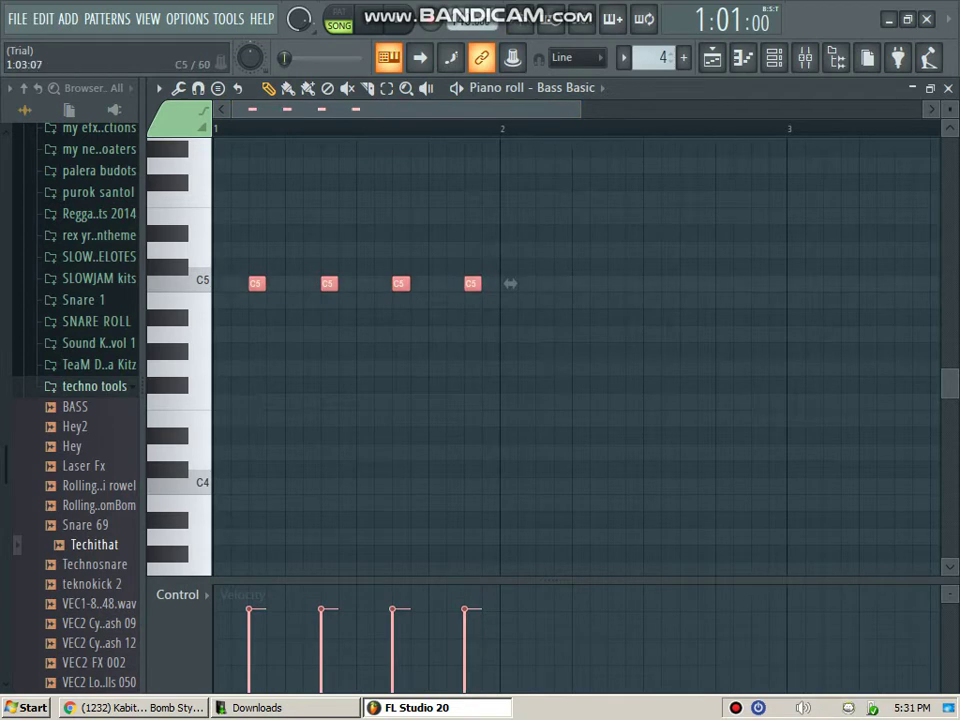
pyautogui.hotkey('ctrl', 'b')
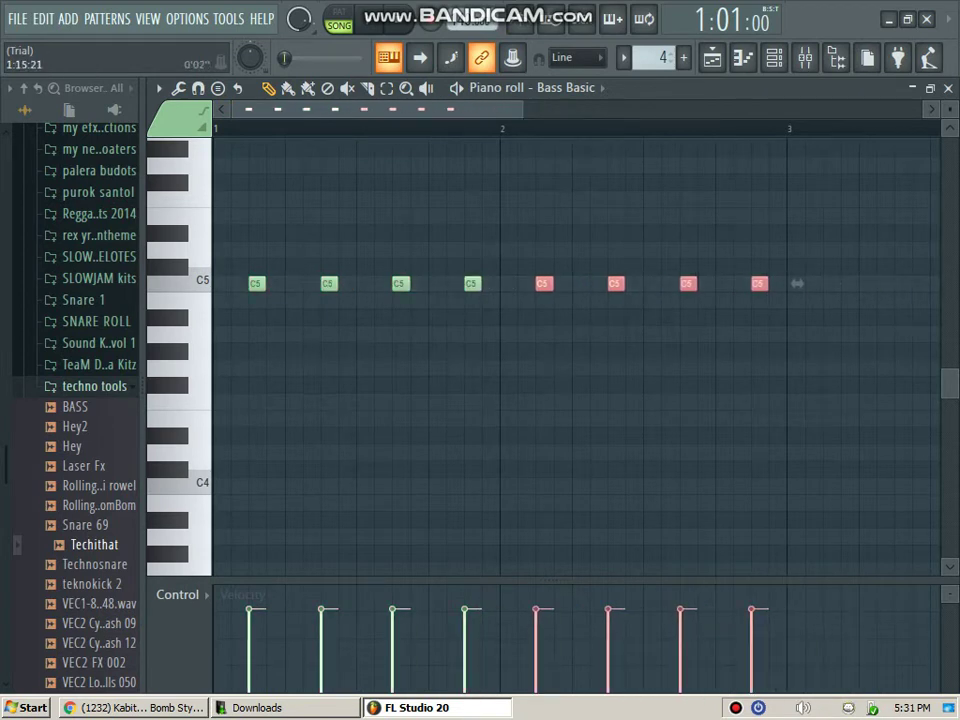
# Step: Duplicate the two-bar C5 run into bars 3 and 4 and transpose the copy up to D5
pyautogui.moveTo(523, 109); pyautogui.dragTo(615, 109)
pyautogui.moveTo(646, 226); pyautogui.dragTo(242, 342)
pyautogui.hotkey('ctrl', 'b')
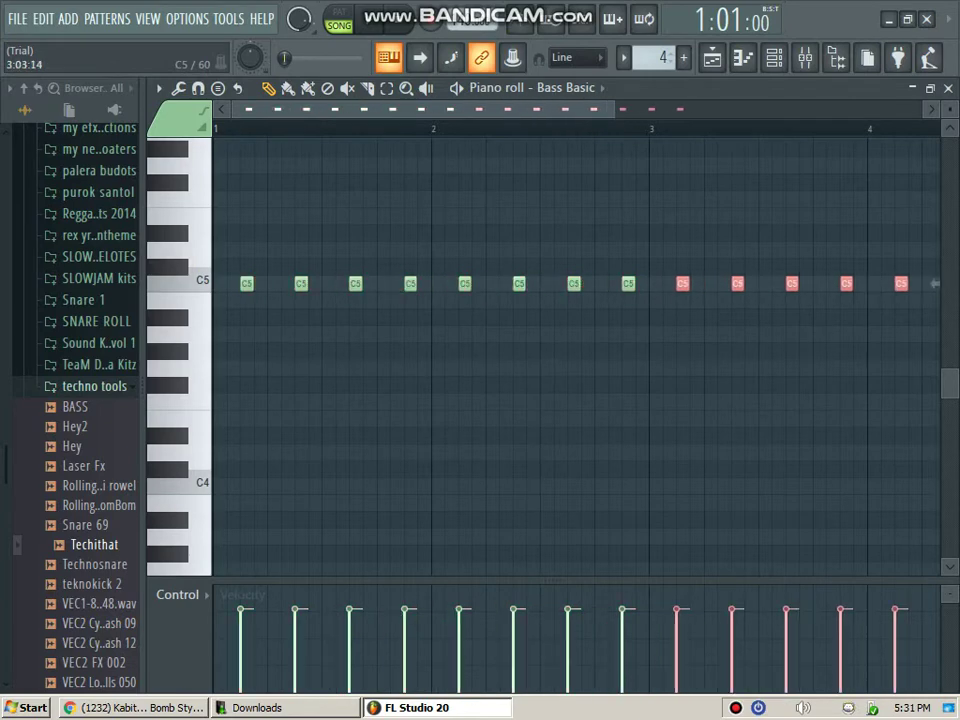
pyautogui.hotkey('shift', 'Up')
pyautogui.hotkey('shift', 'Up')
pyautogui.hotkey('shift', 'Up')
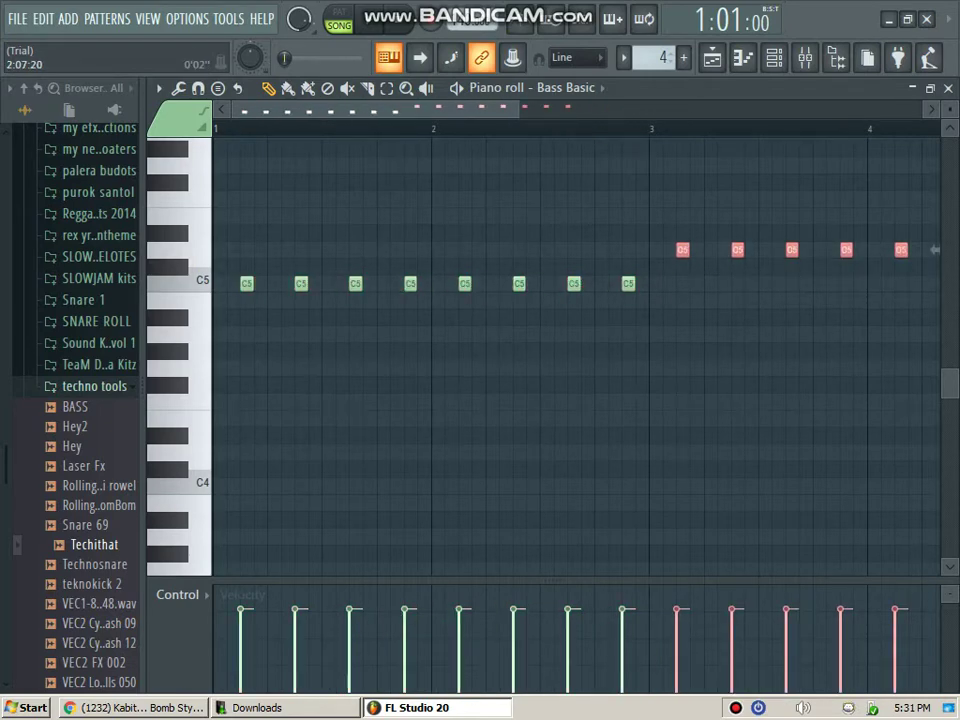
# Step: Duplicate the D5 run into bars 5 and 6 transposed to E5, and repeat it at D5 in bars 7 and 8
pyautogui.scroll(-2, 935, 250)
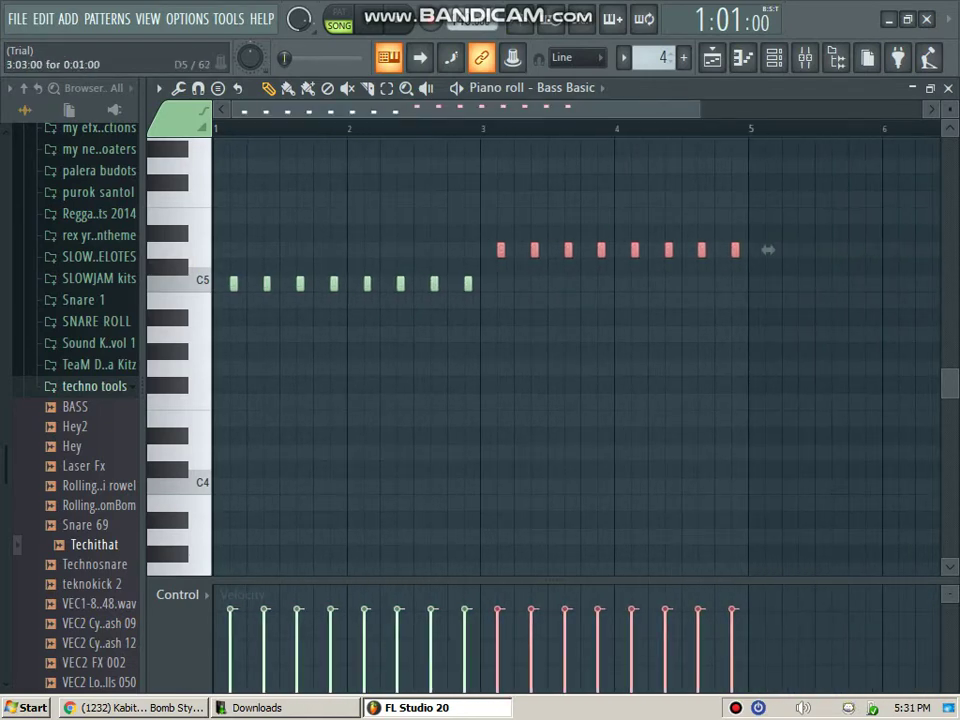
pyautogui.hotkey('ctrl', 'b')
pyautogui.hotkey('shift', 'Up')
pyautogui.hotkey('shift', 'Up')
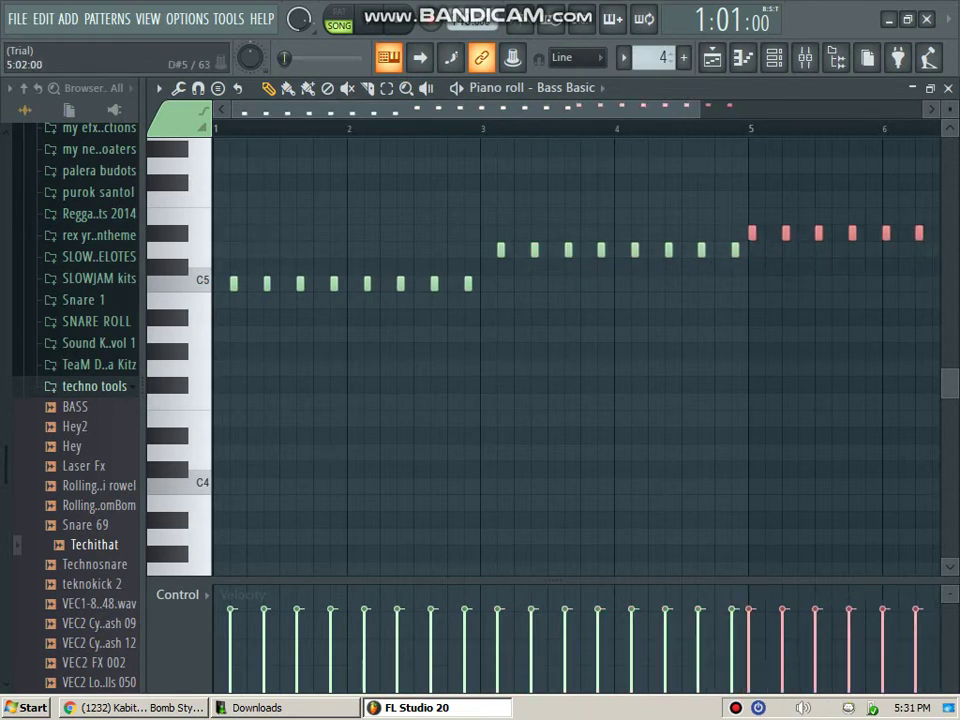
pyautogui.hotkey('shift', 'Up')
pyautogui.moveTo(546, 109); pyautogui.dragTo(693, 109)
pyautogui.hotkey('ctrl', 'b')
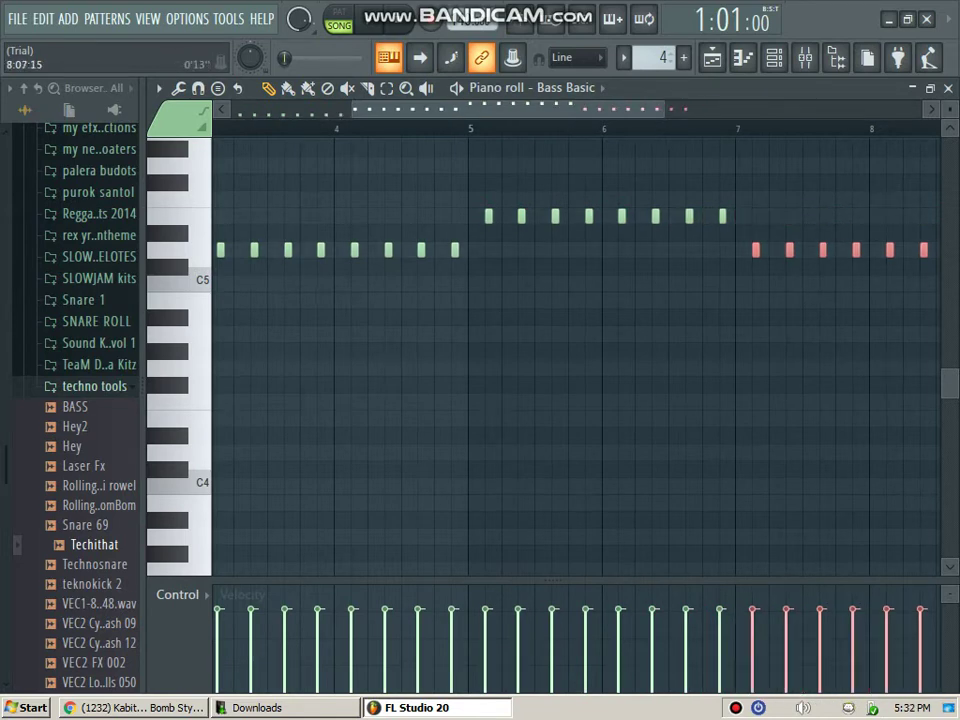
# Step: Place the bass pattern on playlist Track 4 at bar 1 and play back the arrangement
pyautogui.click(948, 88)
pyautogui.moveTo(768, 326); pyautogui.dragTo(411, 326)
pyautogui.press('space')
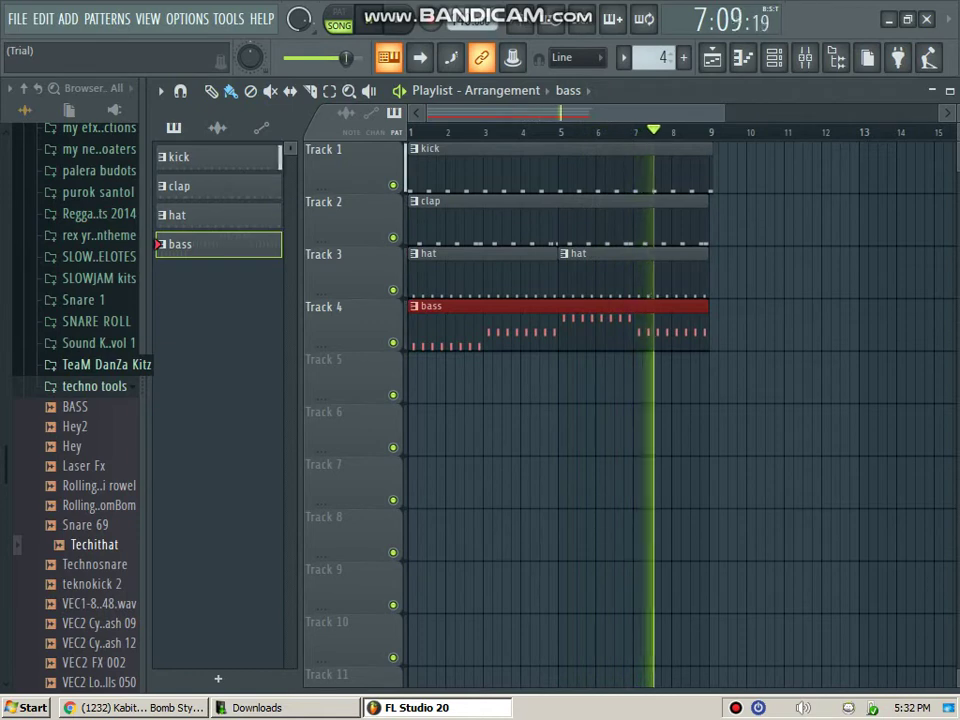
pyautogui.press('space')
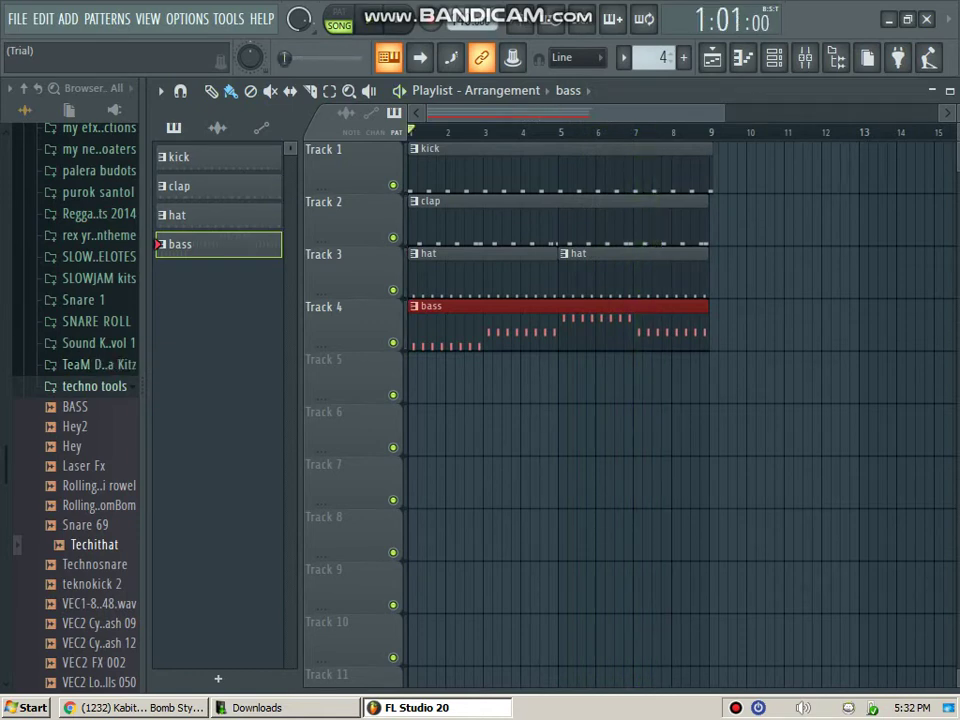
# Step: Open the cymbal crash sample folder and audition VEC1 Cymbals CR 001 and CR 015
pyautogui.scroll(6, 90, 400)
pyautogui.scroll(3, 90, 300)
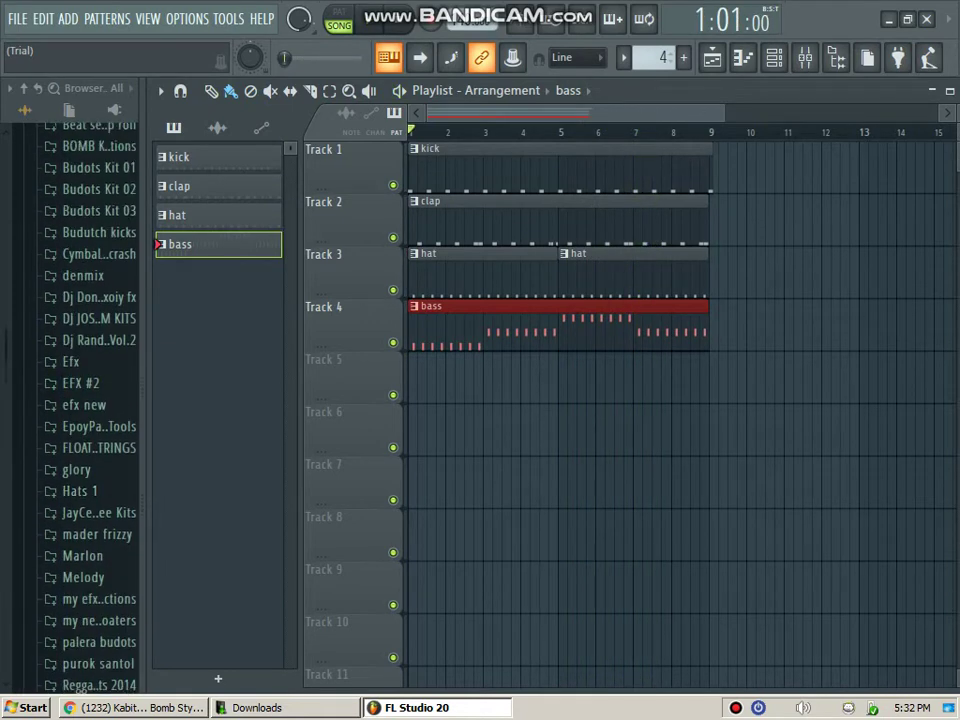
pyautogui.click(90, 255)
pyautogui.click(100, 314)
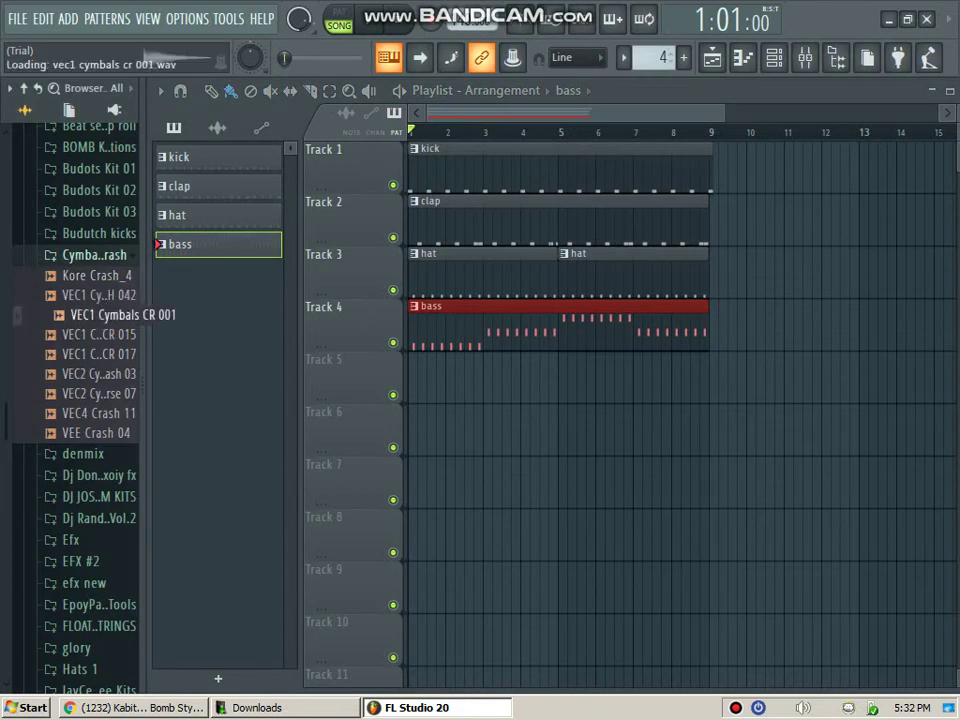
pyautogui.click(100, 334)
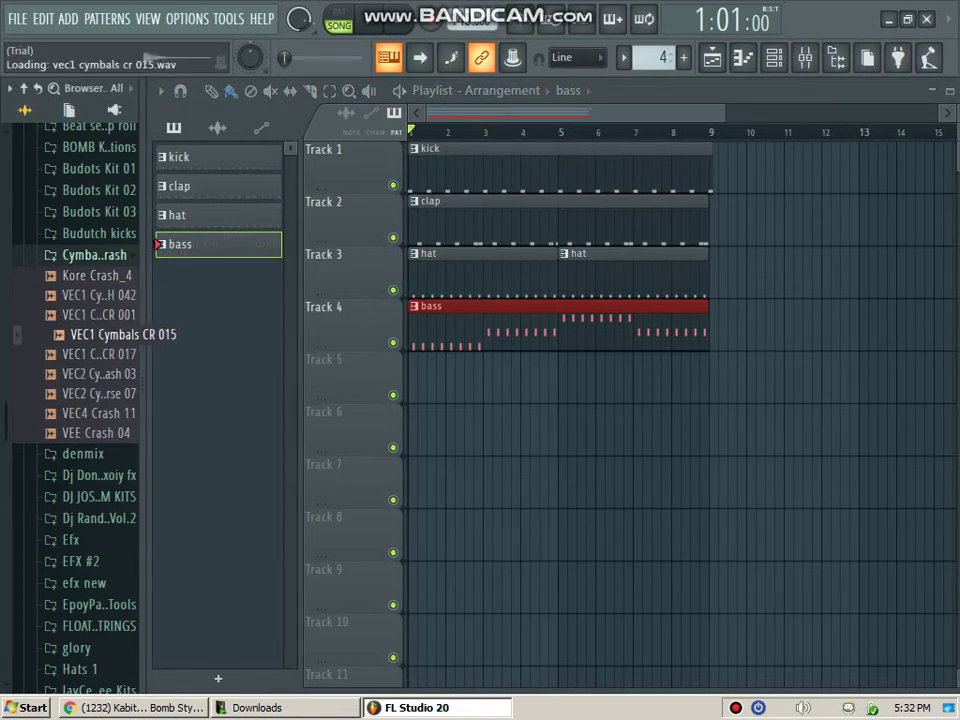
# Step: Place the VEC1 Cymbals CR 015 sample on playlist Track 6 at bars 1, 5 and 9
pyautogui.moveTo(100, 334); pyautogui.dragTo(528, 486)
pyautogui.moveTo(564, 440); pyautogui.dragTo(564, 431)
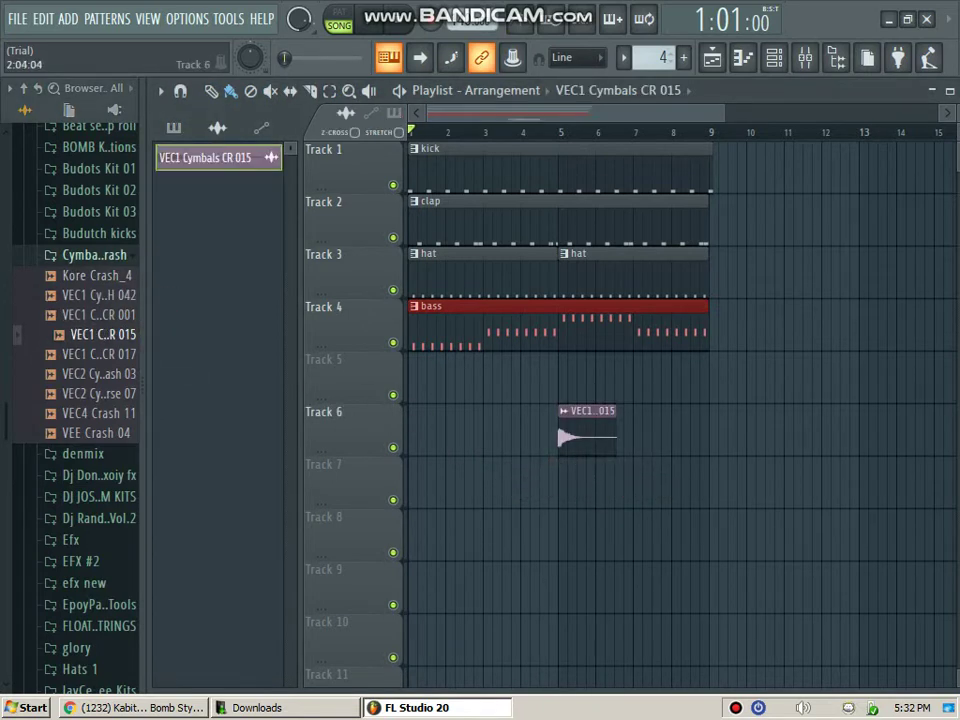
pyautogui.moveTo(464, 431); pyautogui.dragTo(417, 431)
pyautogui.click(710, 431)
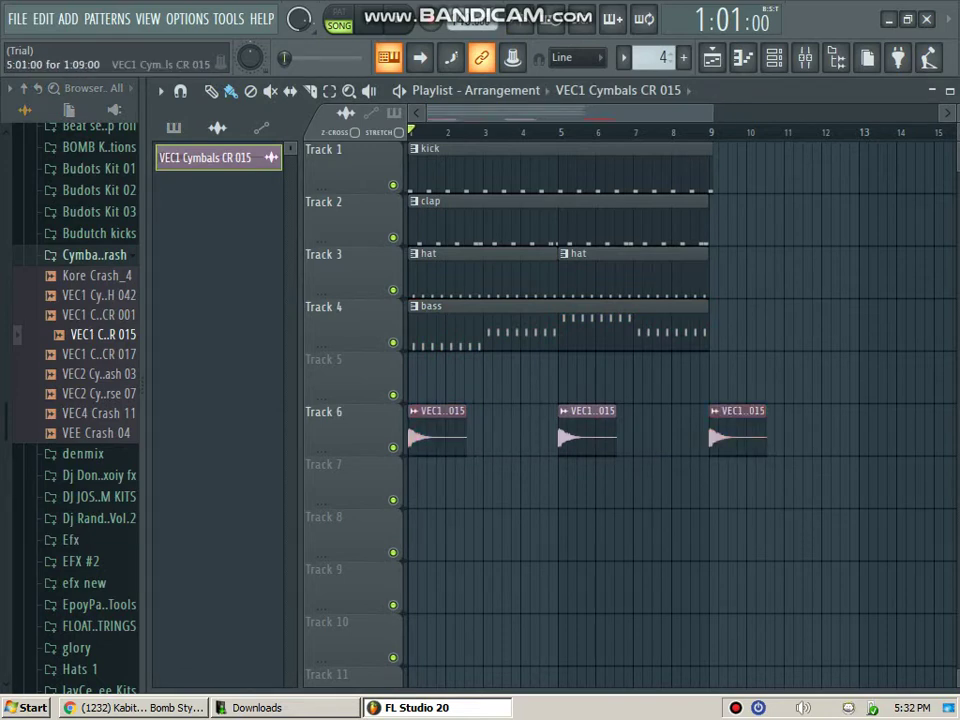
# Step: Check the channel settings of the VEC1 Cymbals CR 015 clip and stop playback
pyautogui.doubleClick(590, 431)
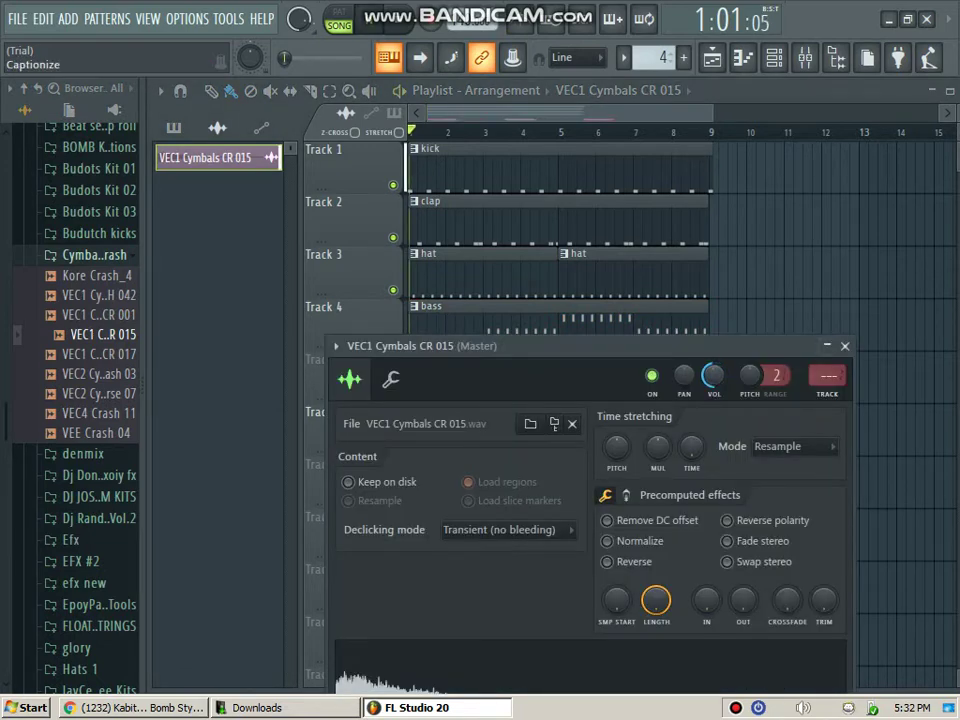
pyautogui.click(845, 346)
pyautogui.press('space')
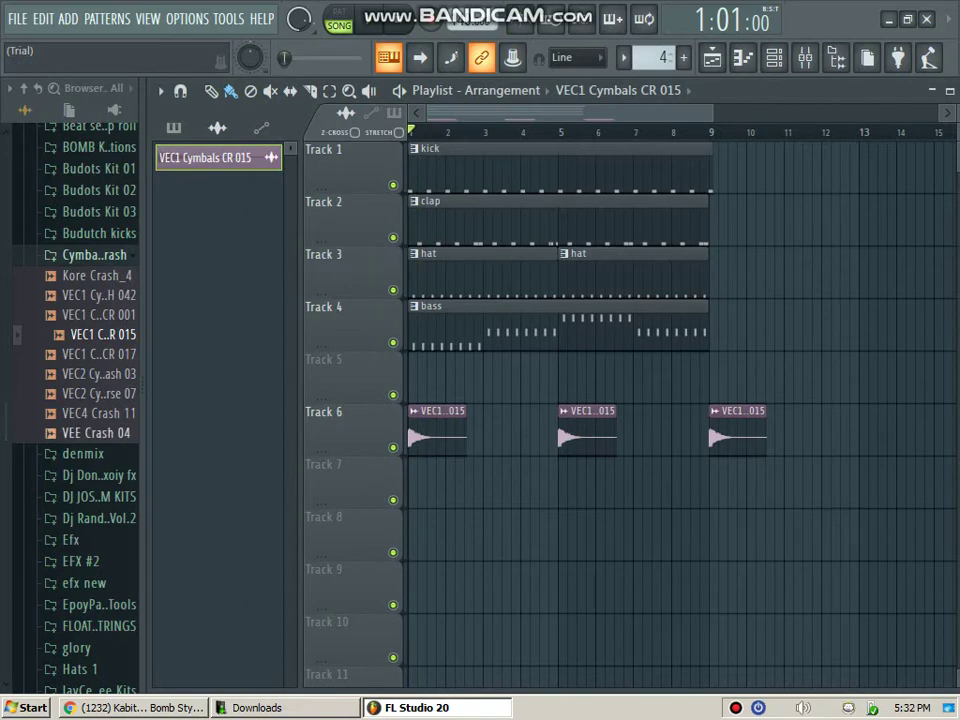
# Step: Find roll snare junjie 2 in the SNARE ROLL samples and place it on playlist Track 5 at bar 5
pyautogui.scroll(-10, 75, 400)
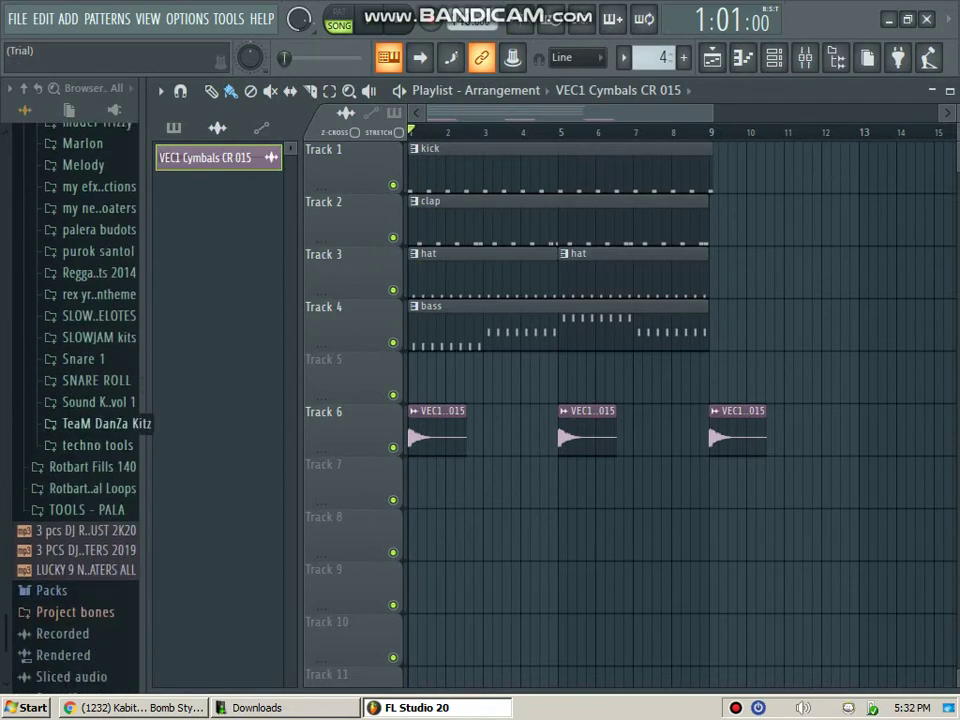
pyautogui.click(95, 380)
pyautogui.click(135, 401)
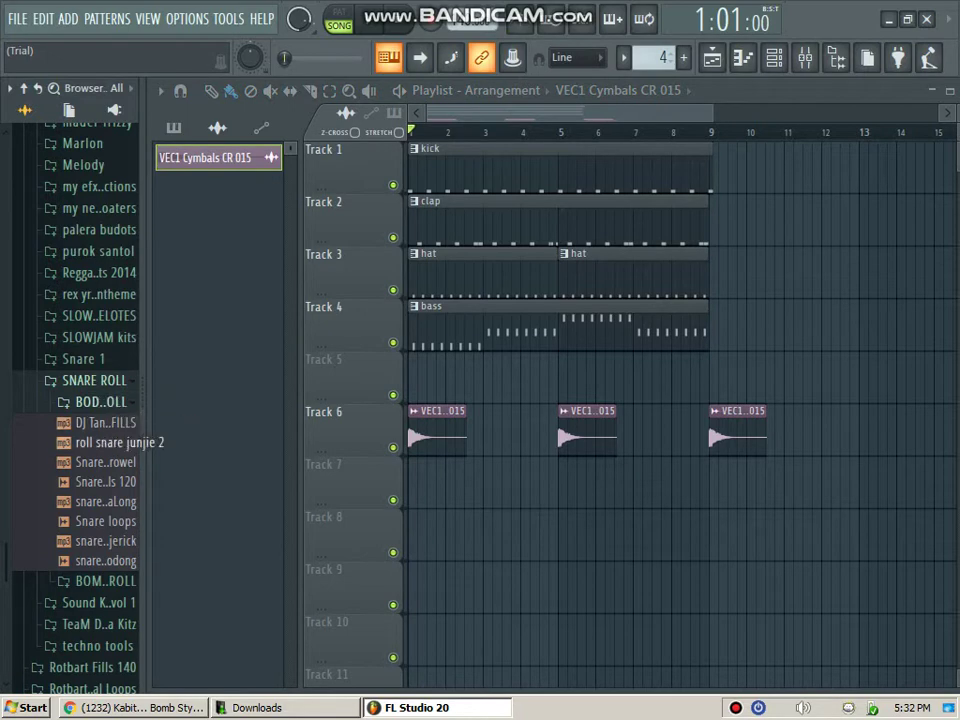
pyautogui.click(115, 442)
pyautogui.moveTo(115, 442); pyautogui.dragTo(565, 378)
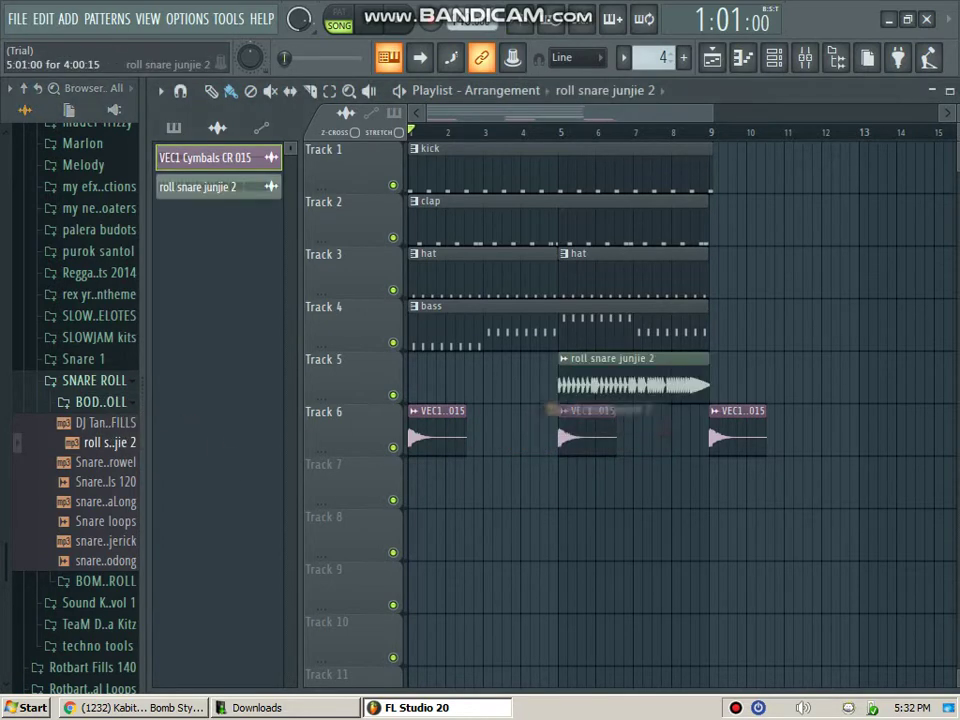
# Step: Trim the silence at the start of the snare roll clip so its first hit lands on bar 5, and check its channel settings
pyautogui.scroll(8, 560, 380)
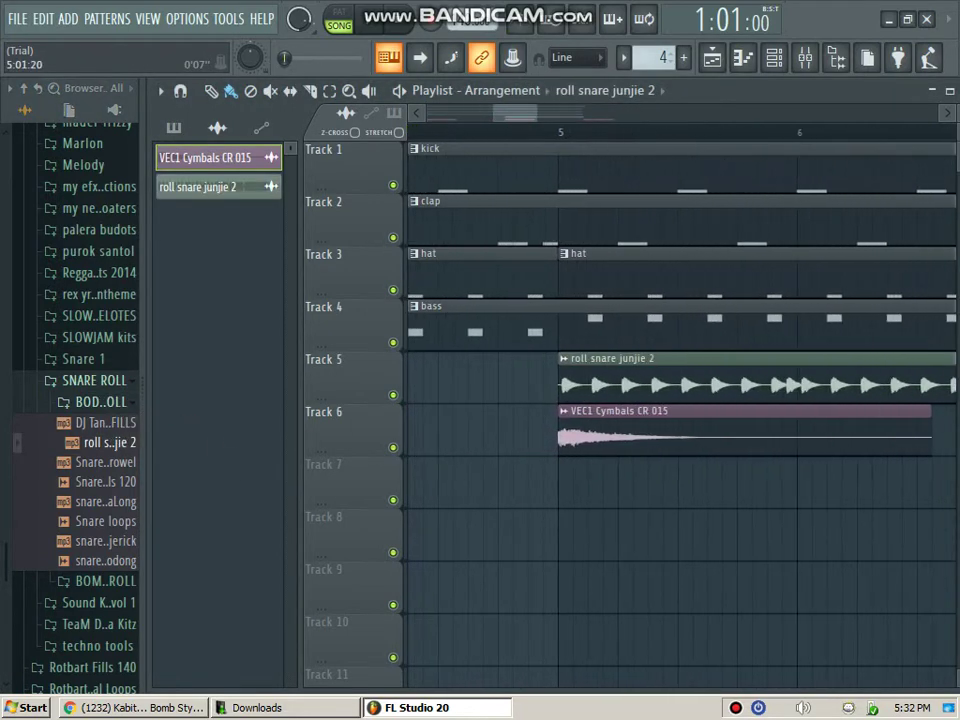
pyautogui.scroll(2, 560, 380)
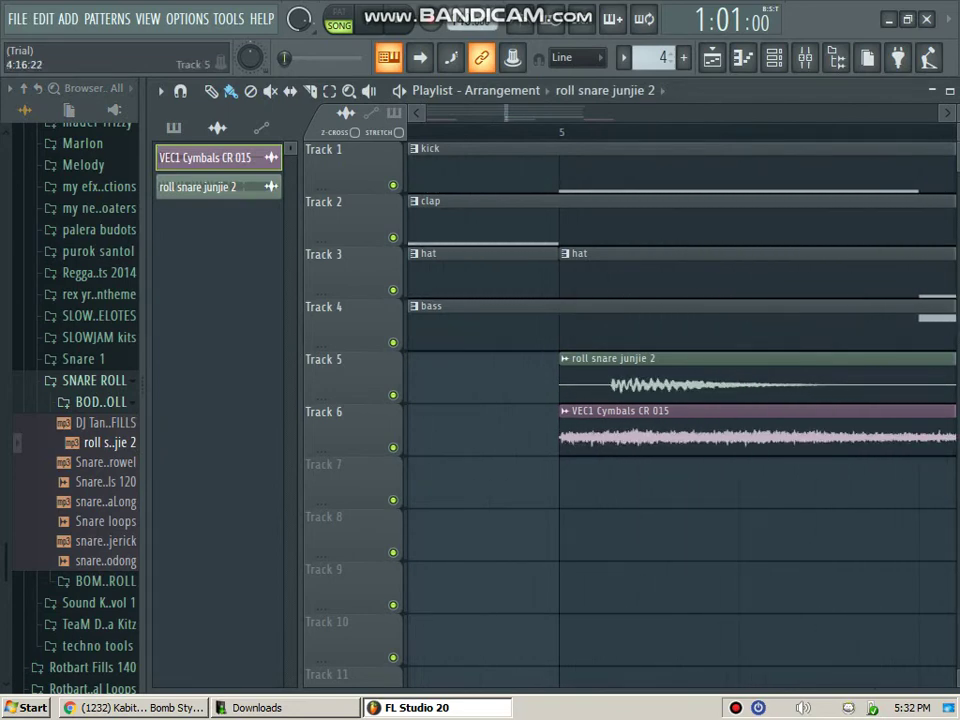
pyautogui.moveTo(561, 382); pyautogui.dragTo(598, 382)
pyautogui.doubleClick(598, 382)
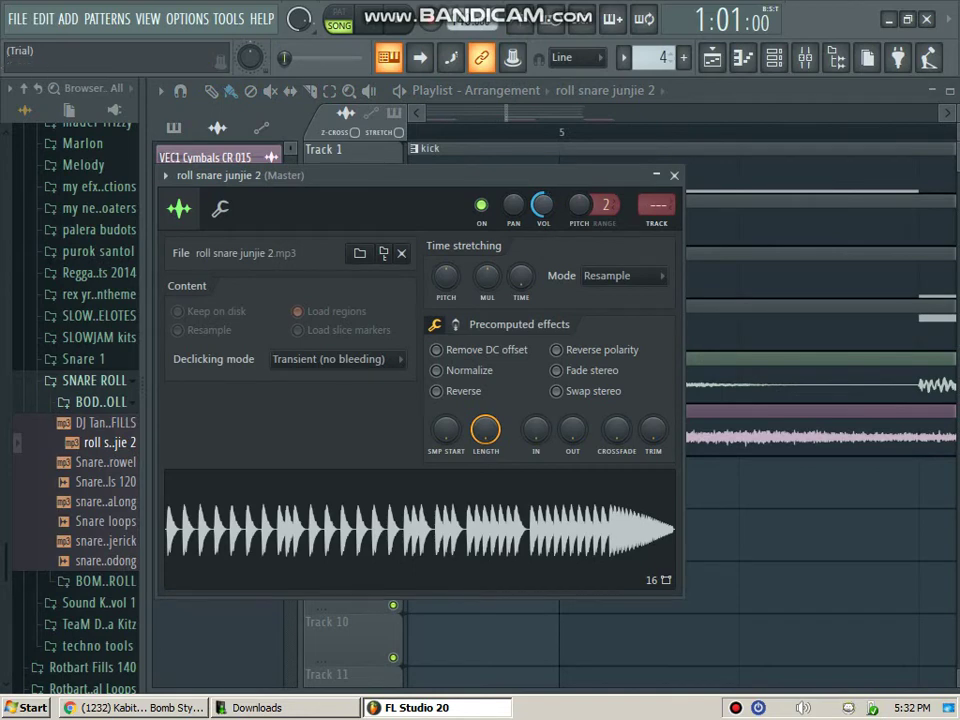
pyautogui.click(674, 175)
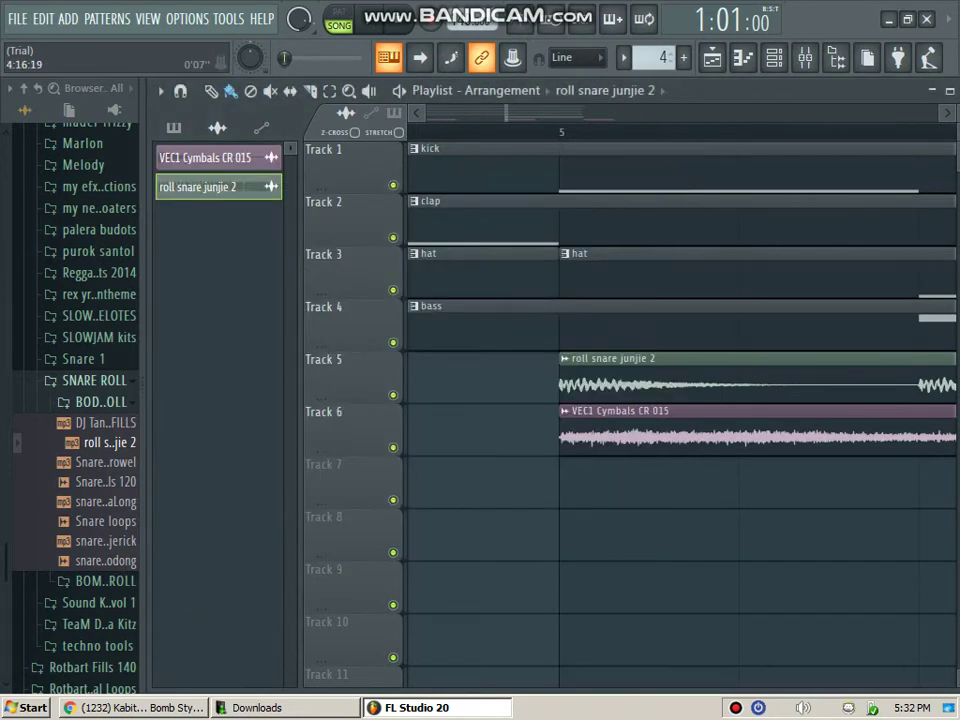
# Step: Play back the arrangement and move the three crash clips from Track 6 to Track 7
pyautogui.scroll(-10, 521, 384)
pyautogui.press('space')
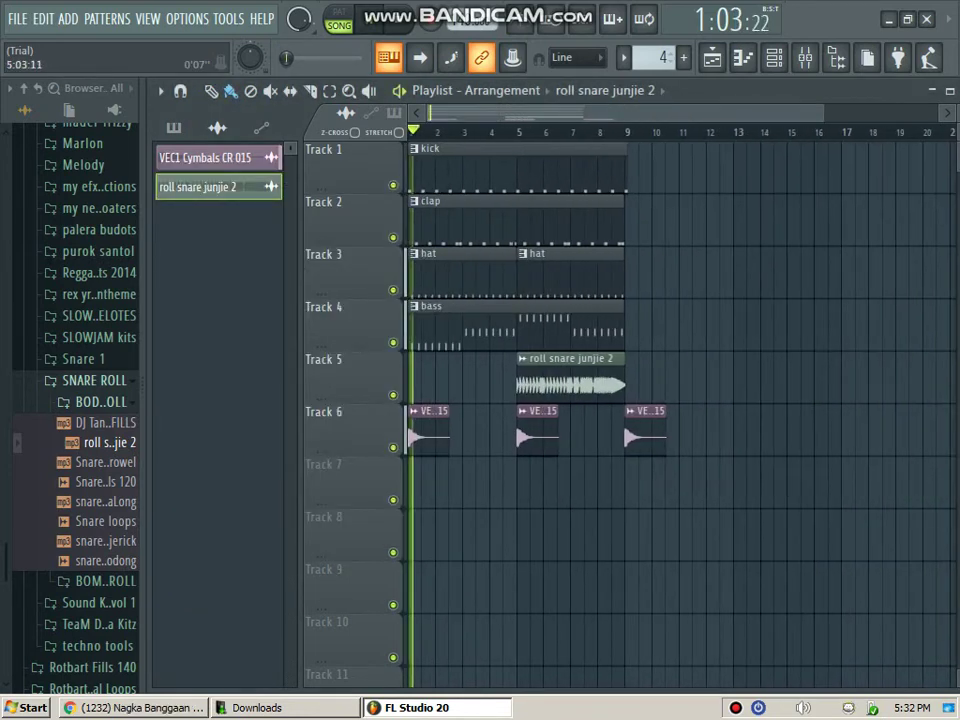
pyautogui.moveTo(823, 113); pyautogui.dragTo(674, 113)
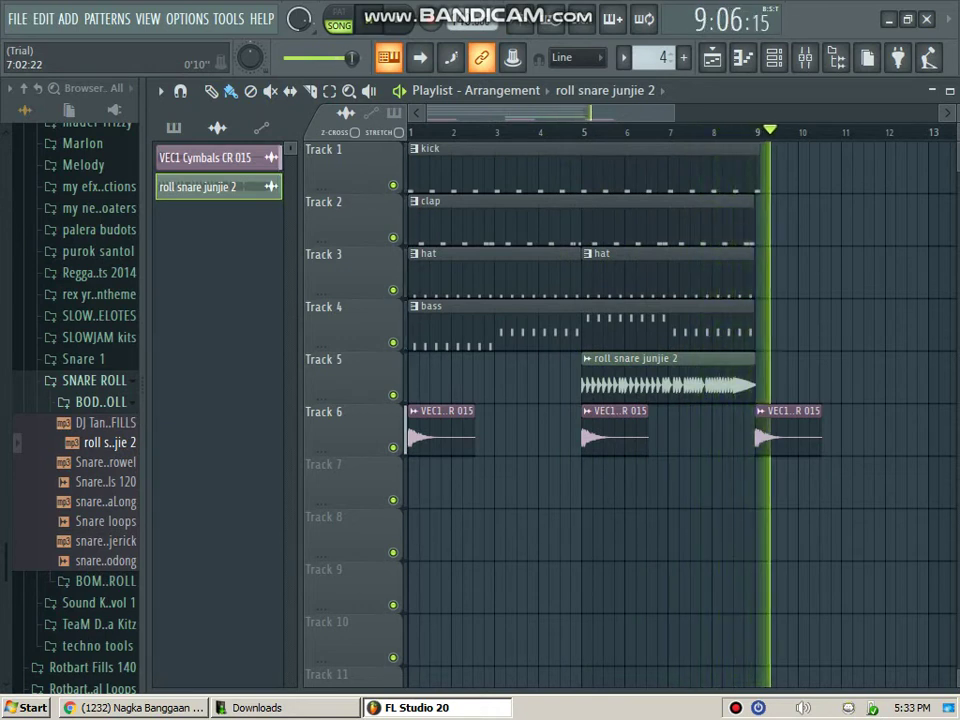
pyautogui.press('space')
pyautogui.moveTo(840, 440); pyautogui.dragTo(425, 489)
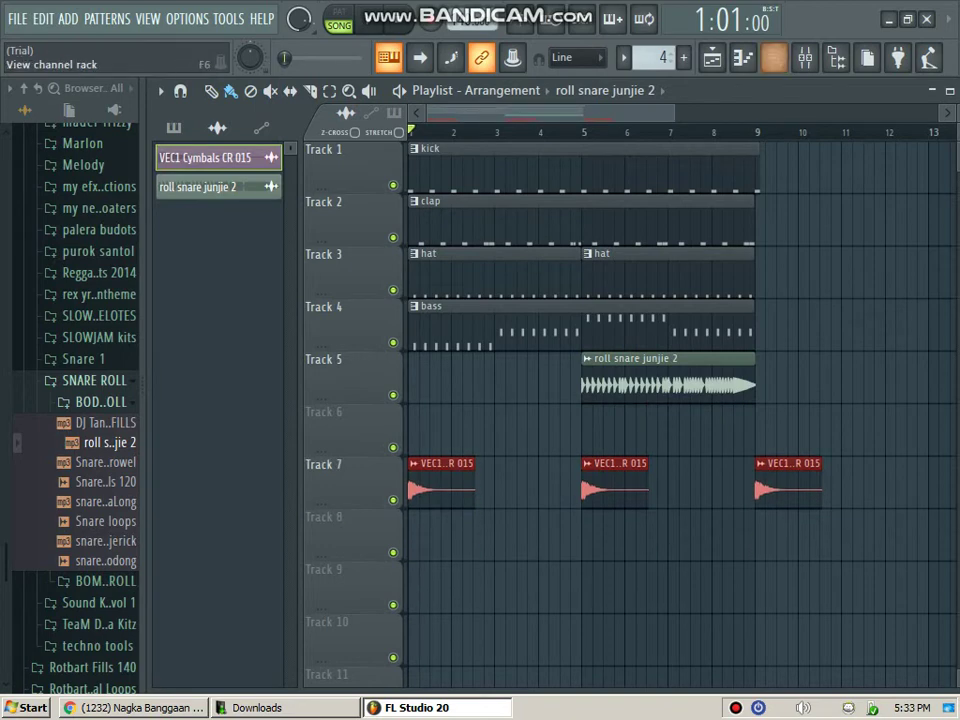
# Step: Add a second Harmless channel, show its detailed settings and create Pattern 5 named harm
pyautogui.click(774, 58)
pyautogui.click(286, 209)
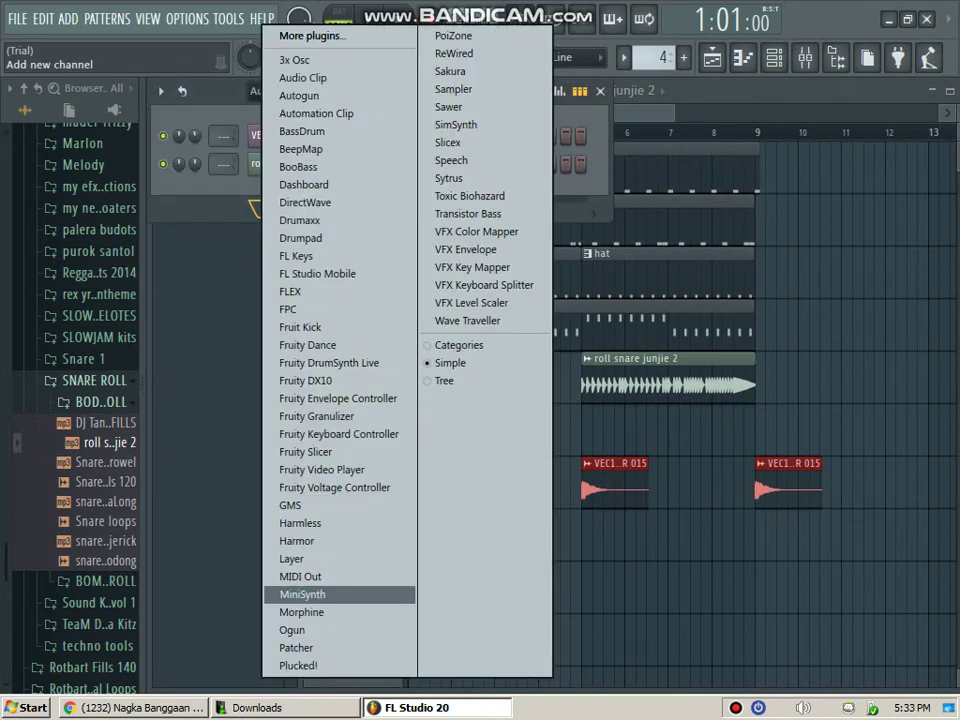
pyautogui.click(300, 523)
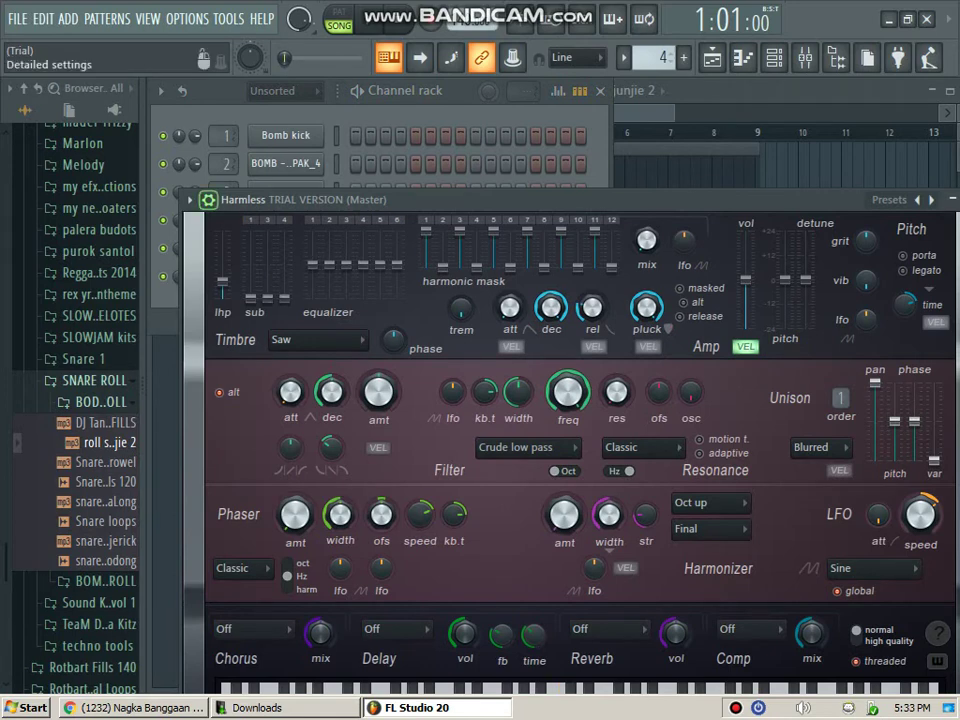
pyautogui.click(208, 199)
pyautogui.click(683, 57)
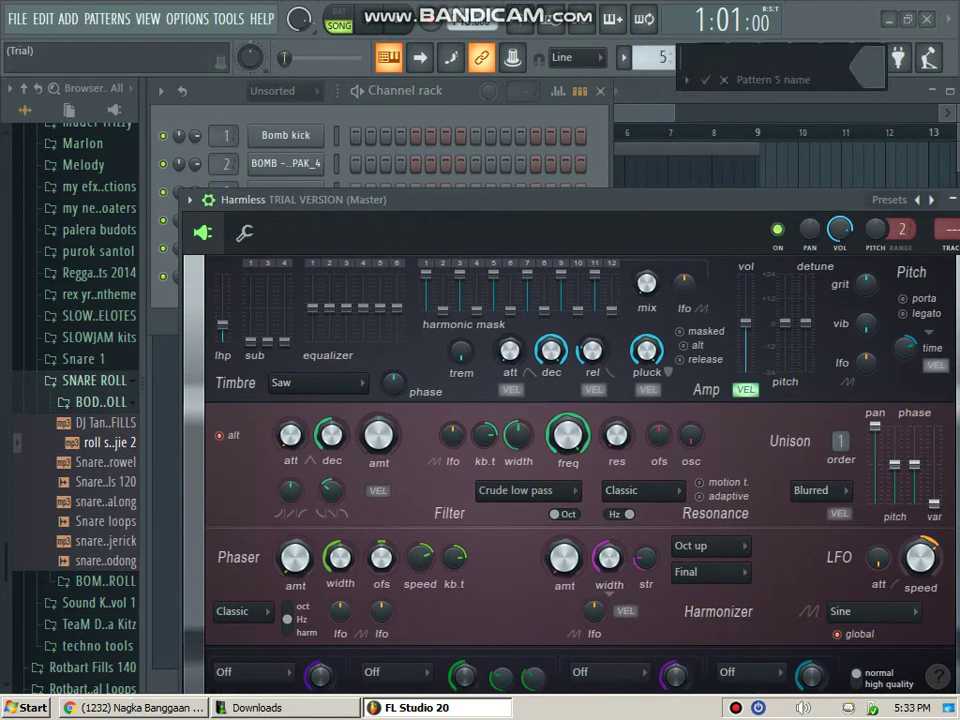
pyautogui.press('Return')
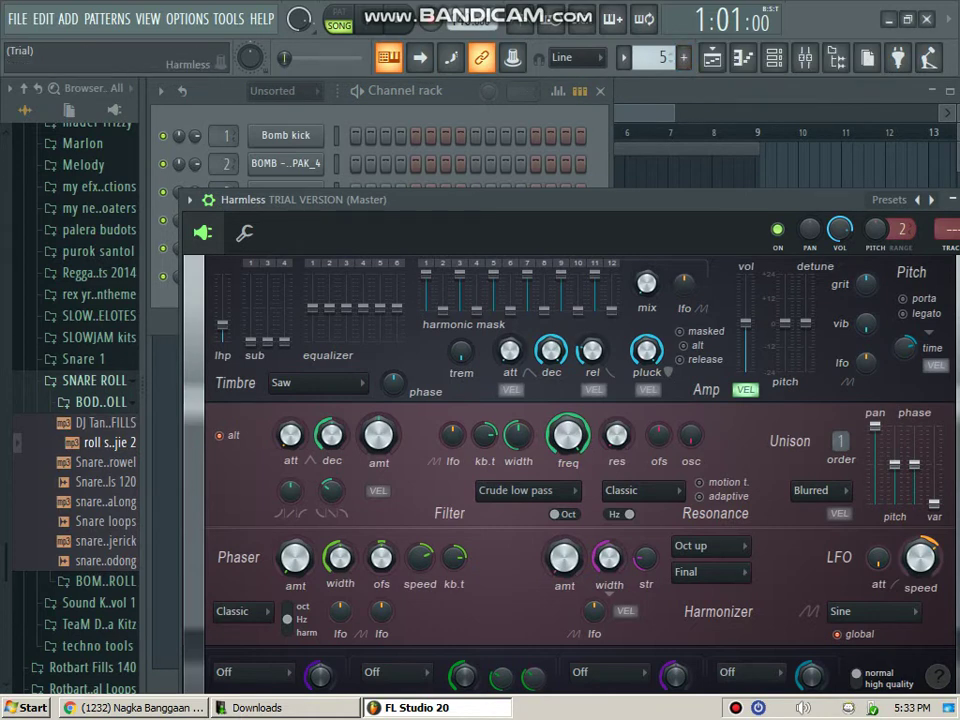
# Step: Set the new Harmless channel's reverb to Classic, audition its sound and route the channel to mixer track 5
pyautogui.moveTo(560, 200); pyautogui.dragTo(517, 74)
pyautogui.click(565, 546)
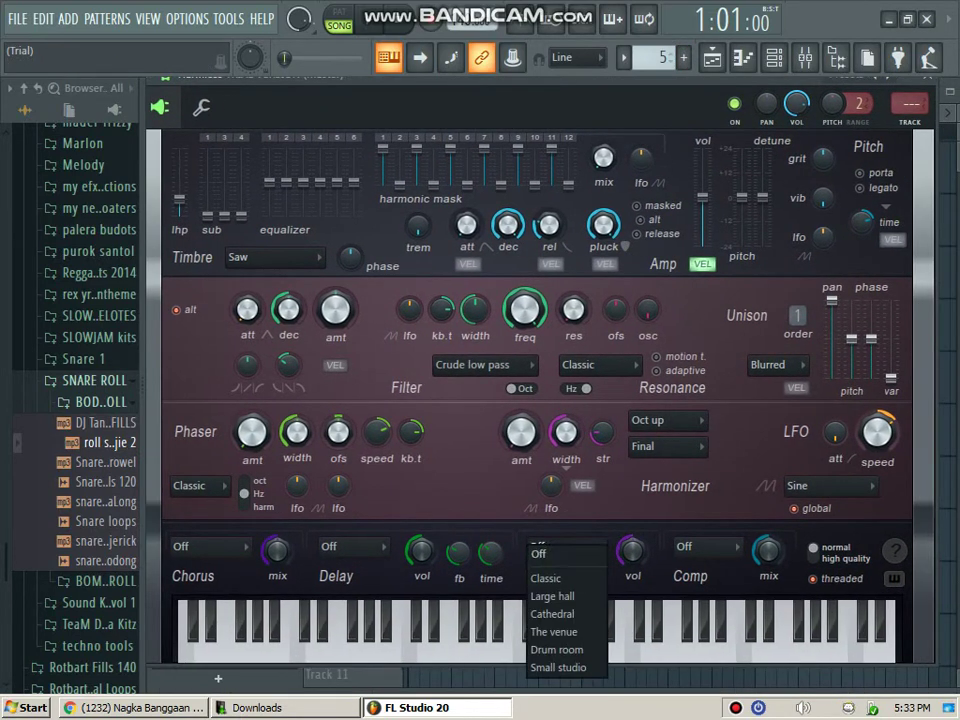
pyautogui.click(550, 577)
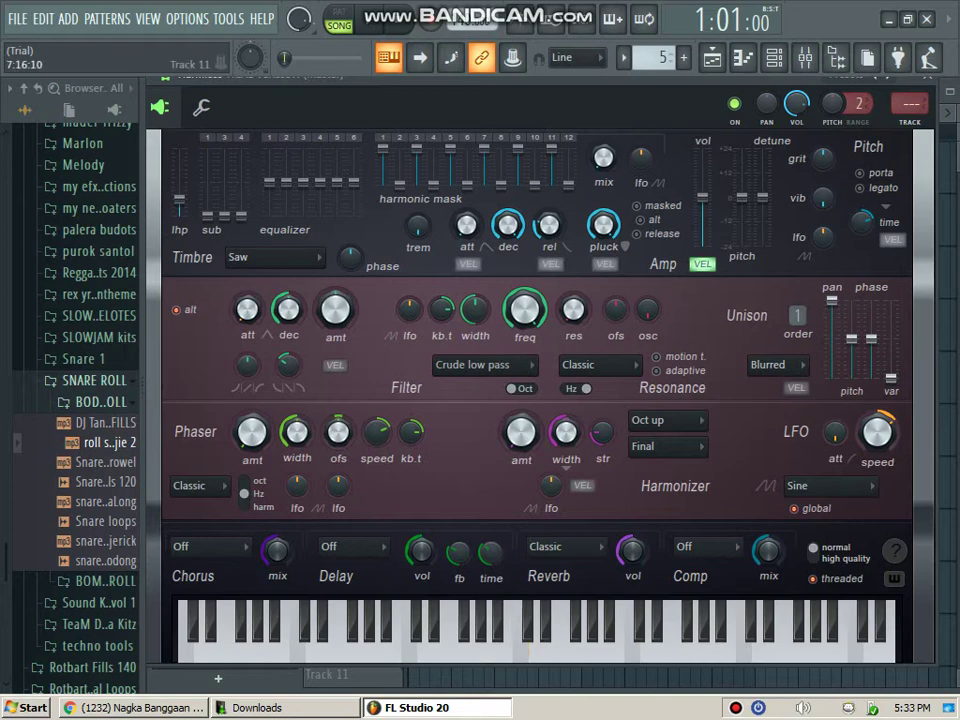
pyautogui.press('q')
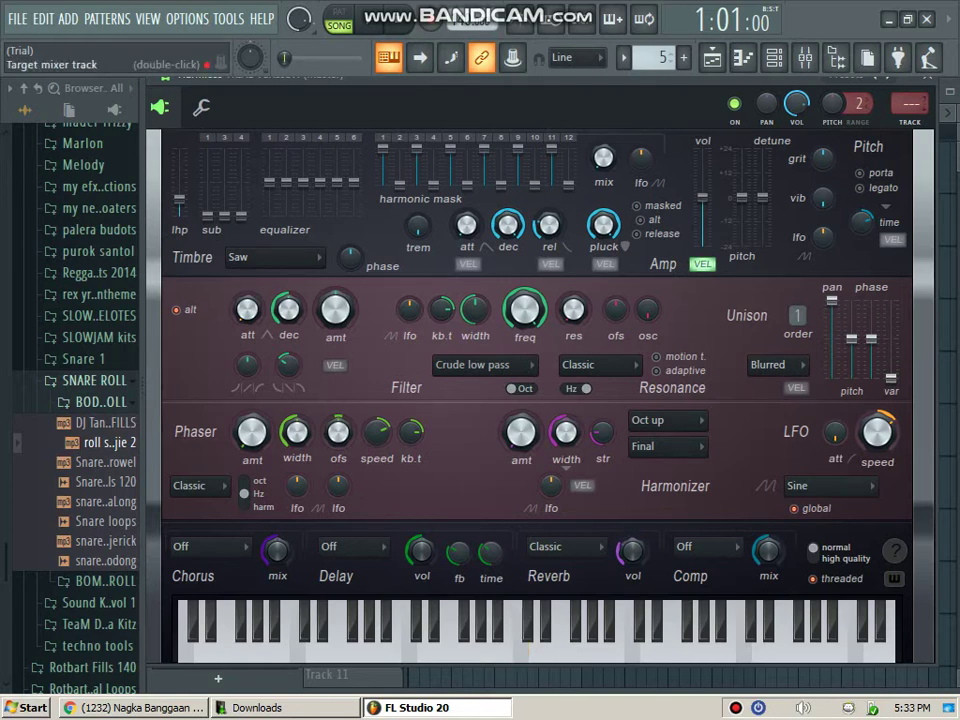
pyautogui.moveTo(910, 104); pyautogui.dragTo(910, 84)
pyautogui.press('q')
pyautogui.press('z')
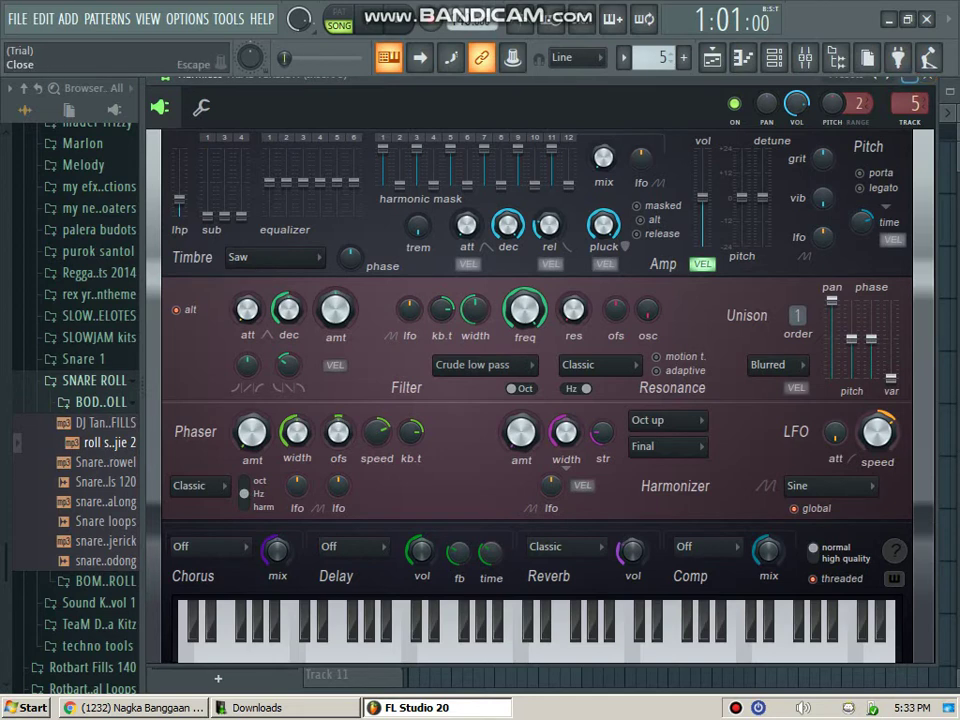
pyautogui.click(928, 76)
# Step: Draw a chord of G4, C5 and E5 on the third step of bar 1 in the new Harmless channel's piano roll
pyautogui.rightClick(318, 272)
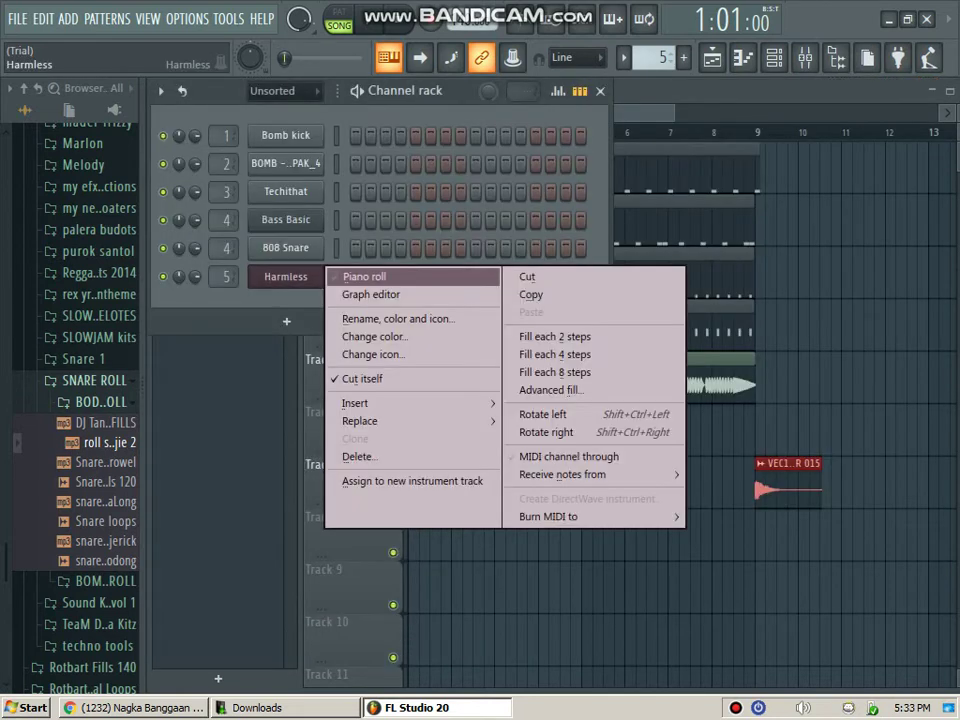
pyautogui.click(366, 276)
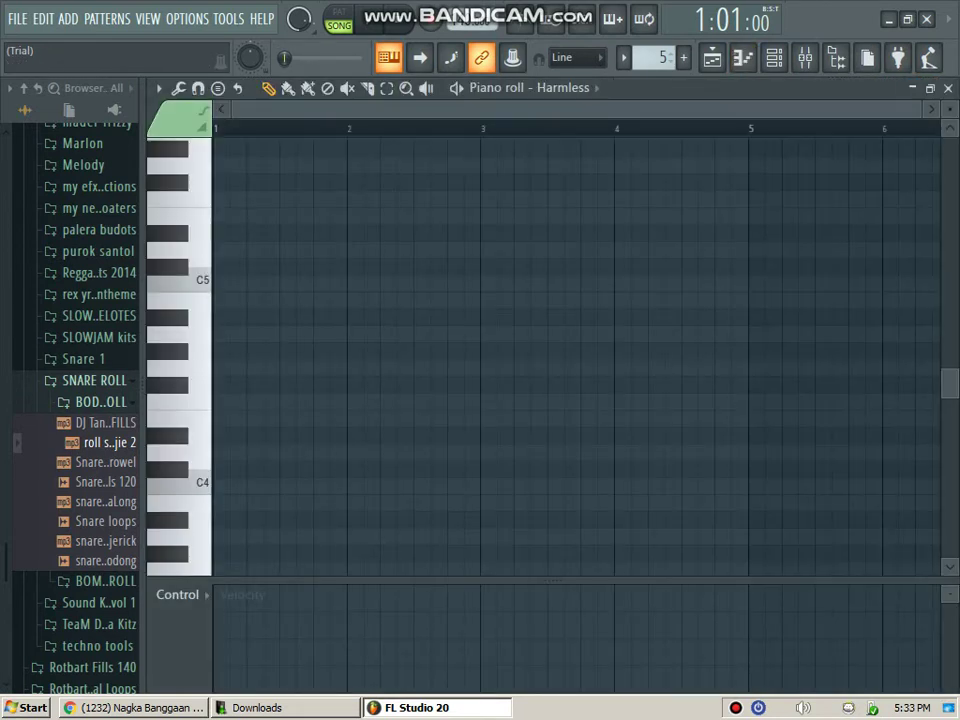
pyautogui.moveTo(920, 109); pyautogui.dragTo(498, 109)
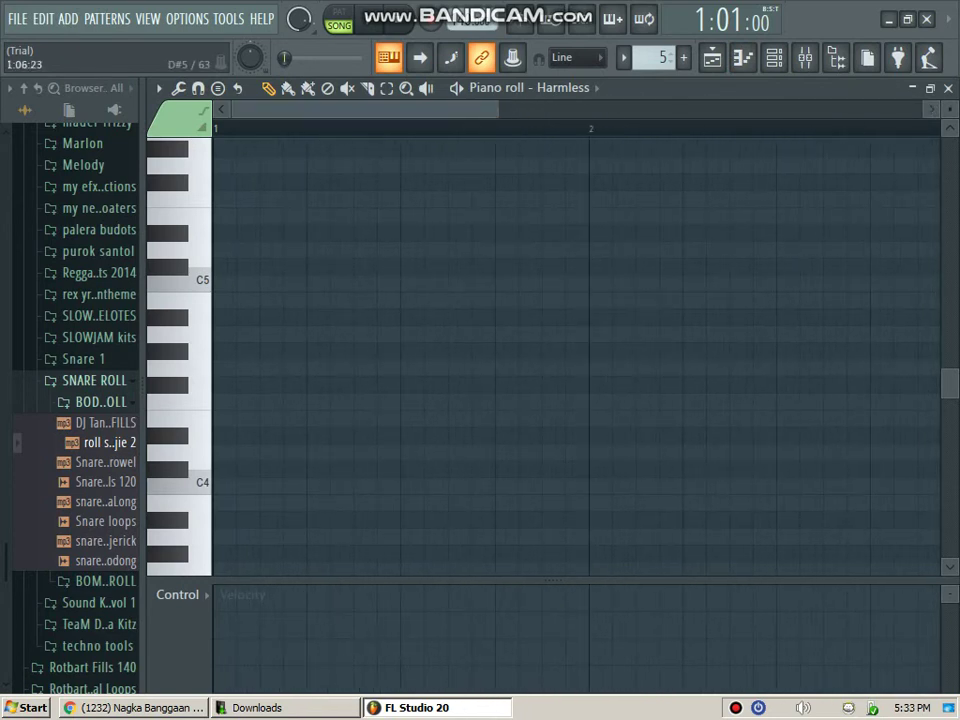
pyautogui.click(264, 283)
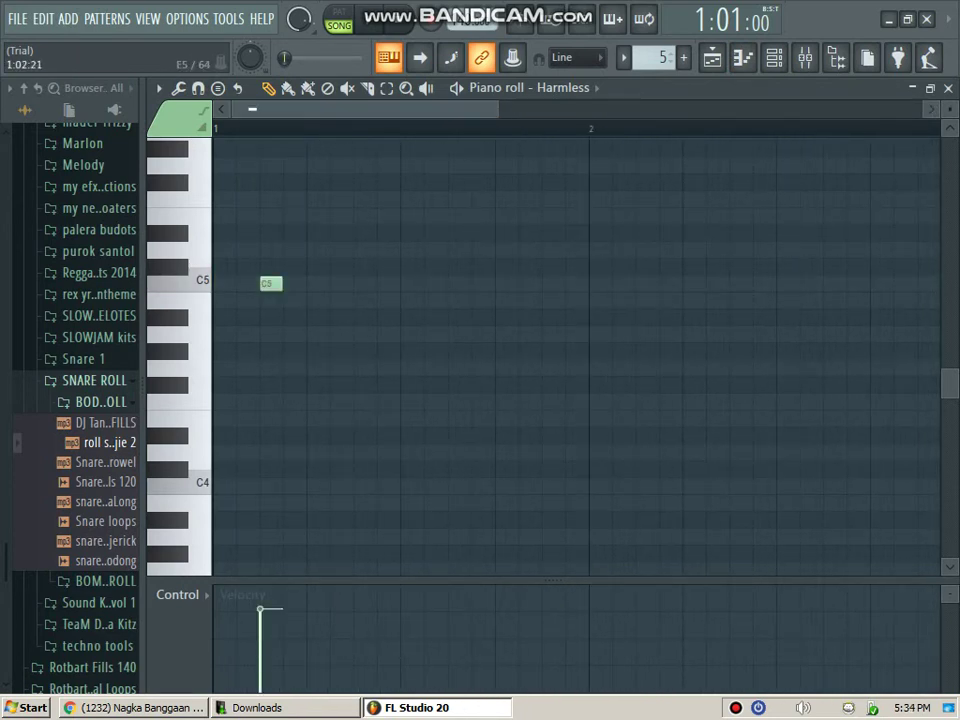
pyautogui.click(264, 216)
pyautogui.scroll(4, 400, 180)
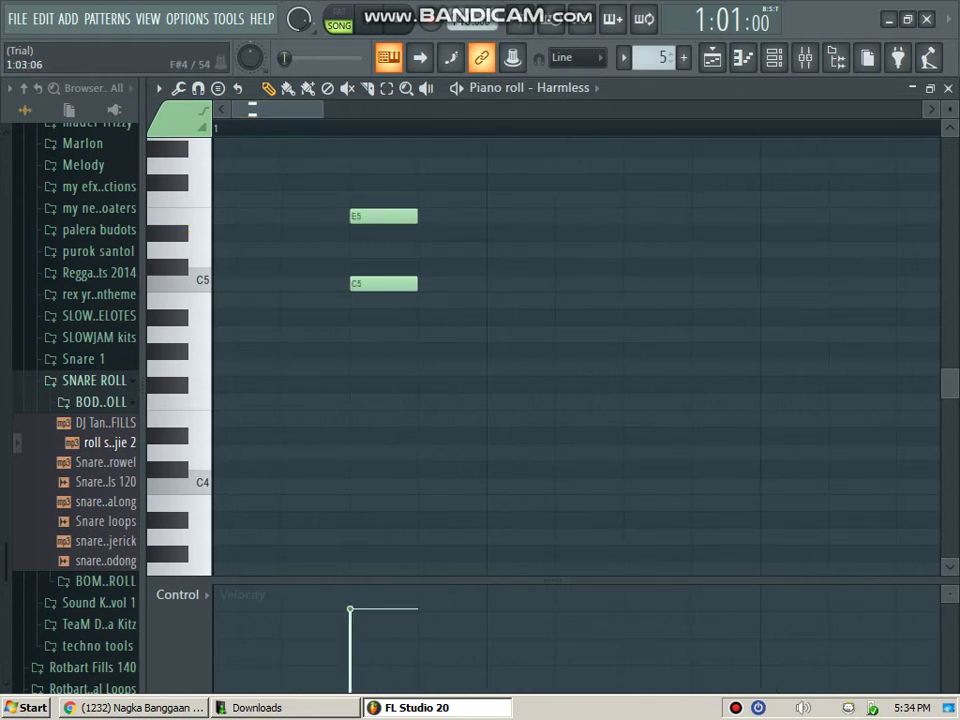
pyautogui.click(365, 368)
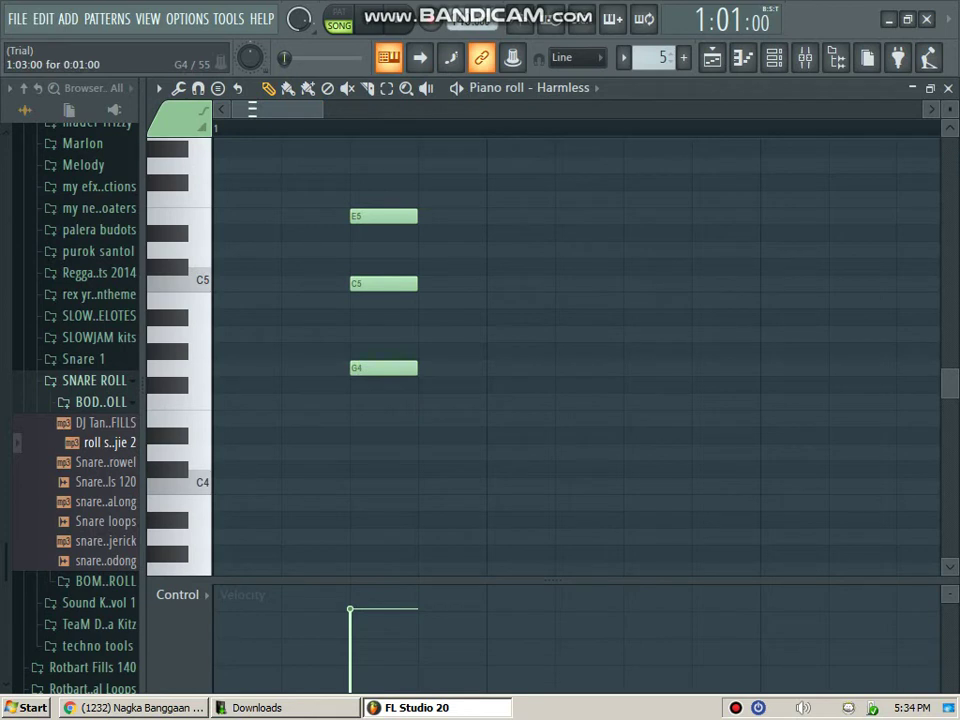
# Step: Shorten the chord, transpose it down to F#4, B4 and D#5, and repeat it on every beat's third step through bar 1
pyautogui.hotkey('ctrl', 'a')
pyautogui.moveTo(446, 291); pyautogui.dragTo(486, 306)
pyautogui.hotkey('shift', 'Down')
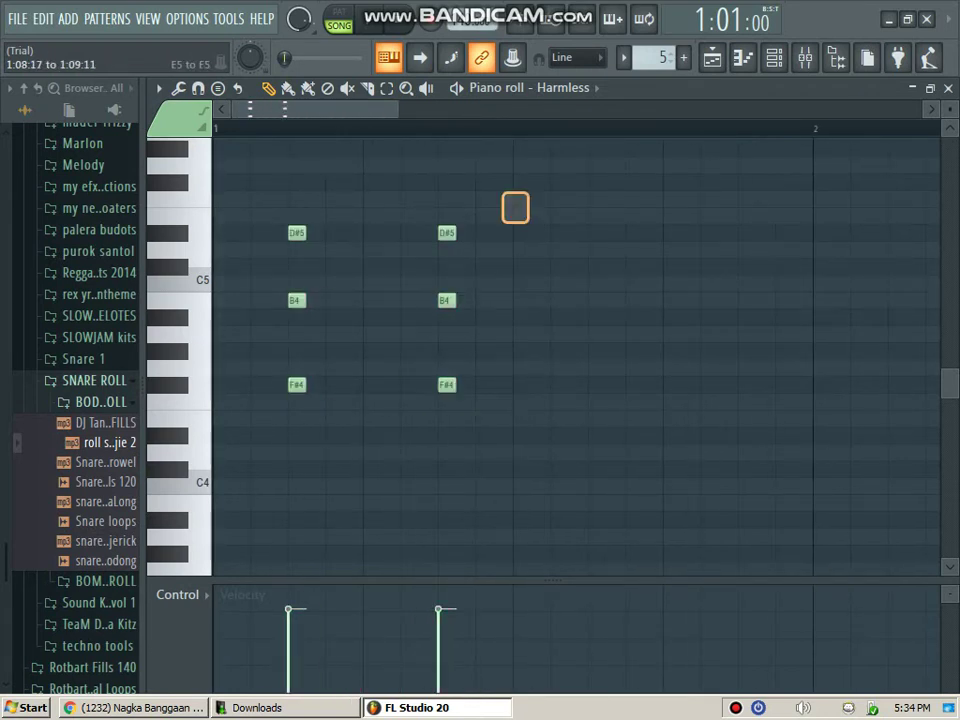
pyautogui.moveTo(503, 222); pyautogui.dragTo(242, 392)
pyautogui.moveTo(484, 309); pyautogui.dragTo(785, 309)
pyautogui.moveTo(398, 109); pyautogui.dragTo(570, 109)
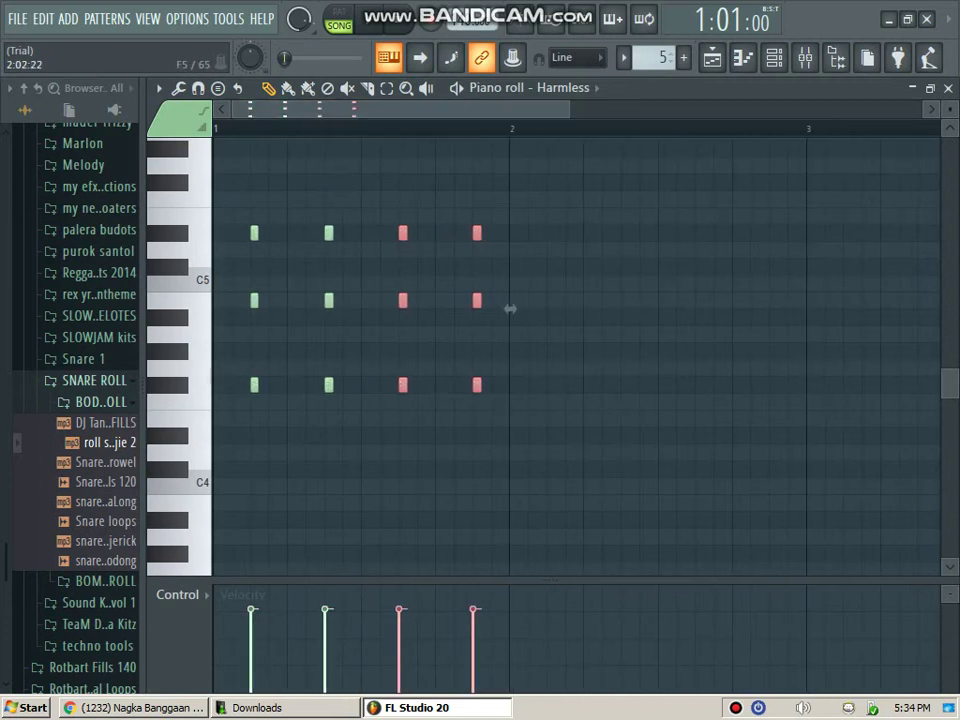
# Step: Repeat the bar 1 chords in bar 2 and copy both bars to bars 3 and 4, transposed up three semitones
pyautogui.moveTo(545, 195); pyautogui.dragTo(229, 425)
pyautogui.moveTo(254, 301); pyautogui.dragTo(554, 301)
pyautogui.moveTo(858, 193); pyautogui.dragTo(233, 407)
pyautogui.moveTo(255, 302); pyautogui.dragTo(880, 258)
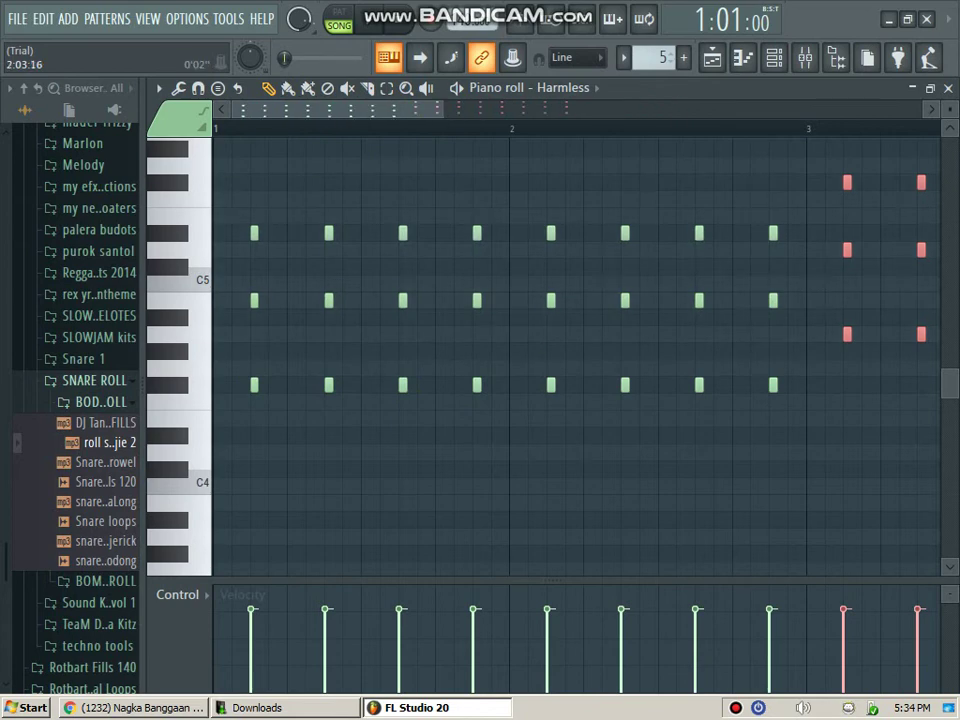
# Step: Duplicate the four-bar chord sequence into bars 5 to 8 at the same pitches, starting on the third step of bar 5
pyautogui.scroll(-3, 756, 258)
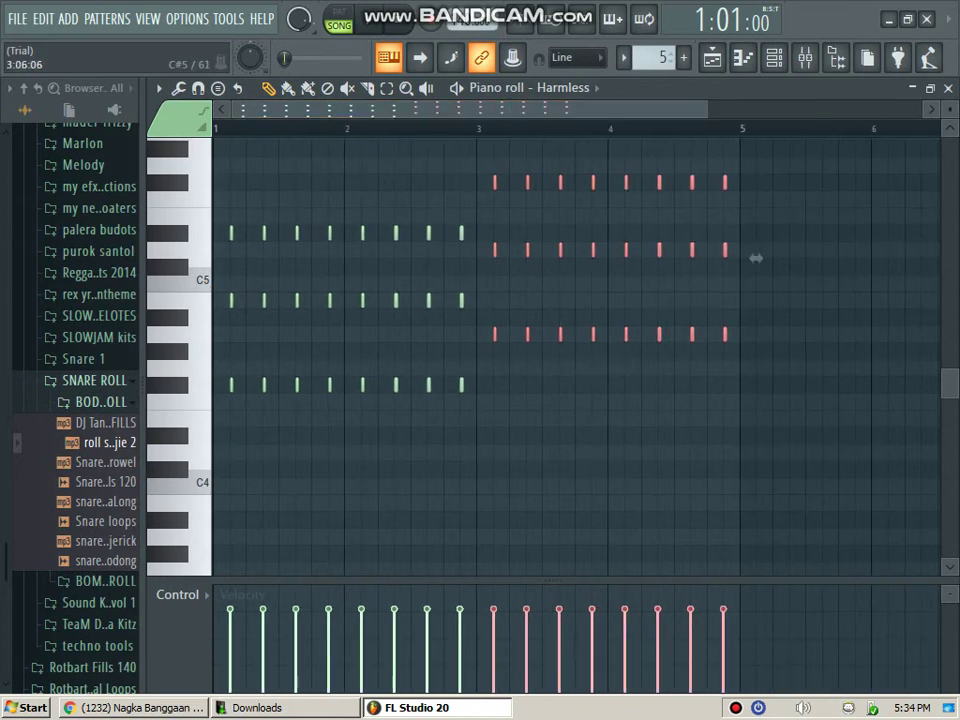
pyautogui.scroll(3, 756, 258)
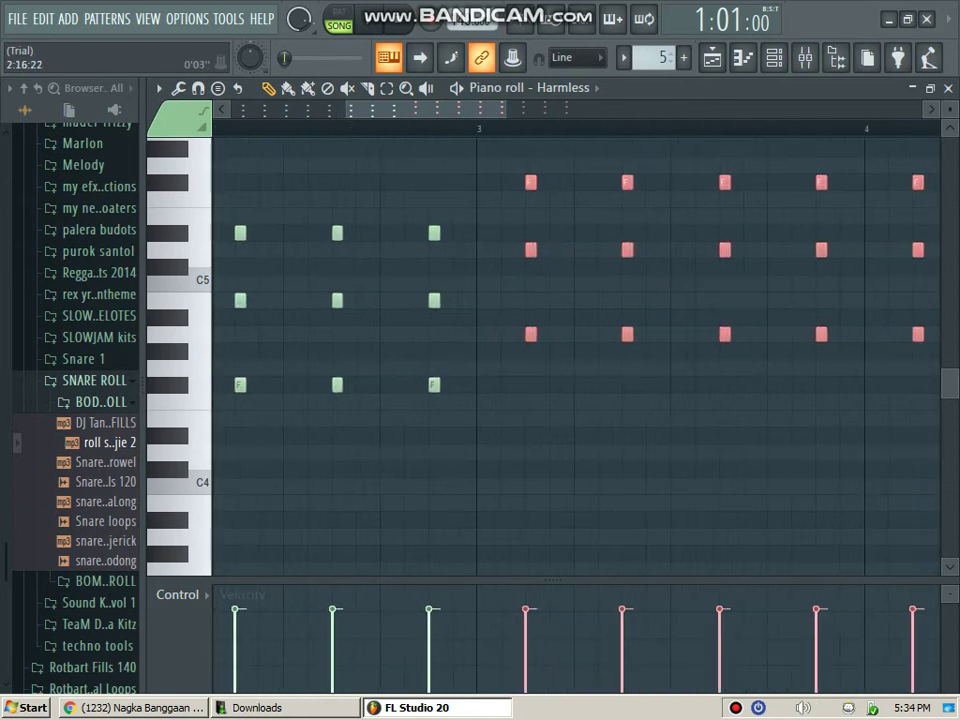
pyautogui.scroll(-4, 851, 257)
pyautogui.scroll(-1, 662, 257)
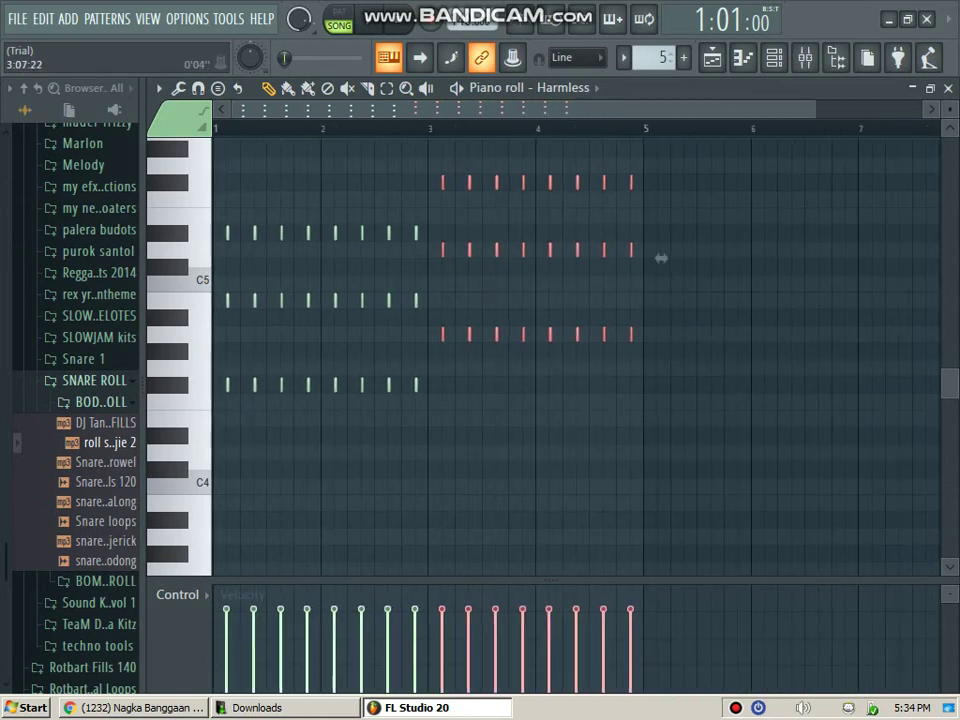
pyautogui.hotkey('ctrl', 'a')
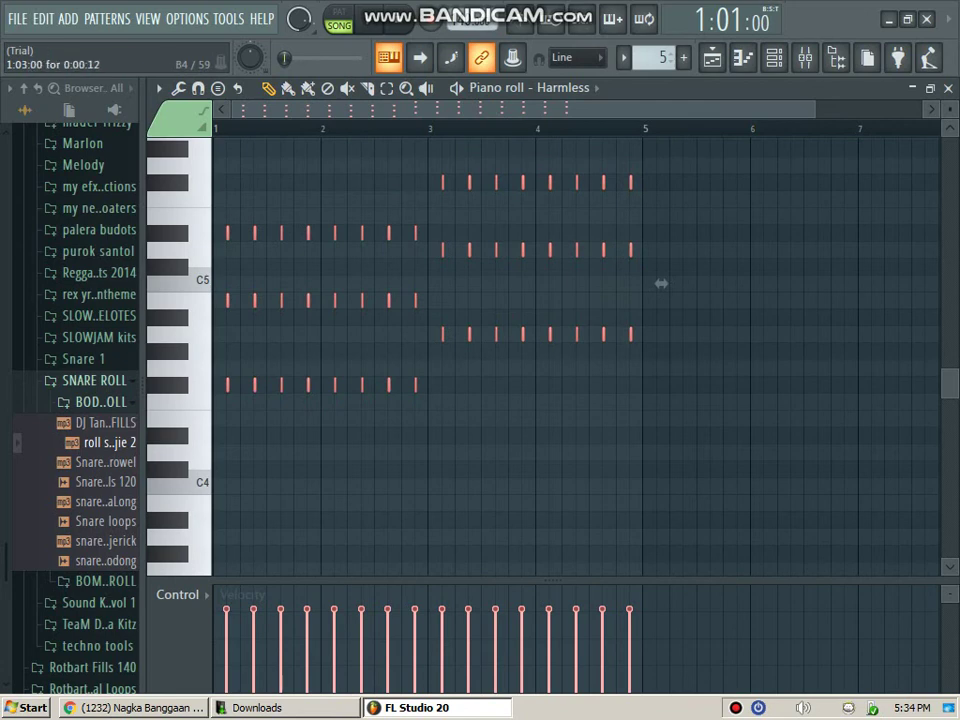
pyautogui.hotkey('ctrl', 'b')
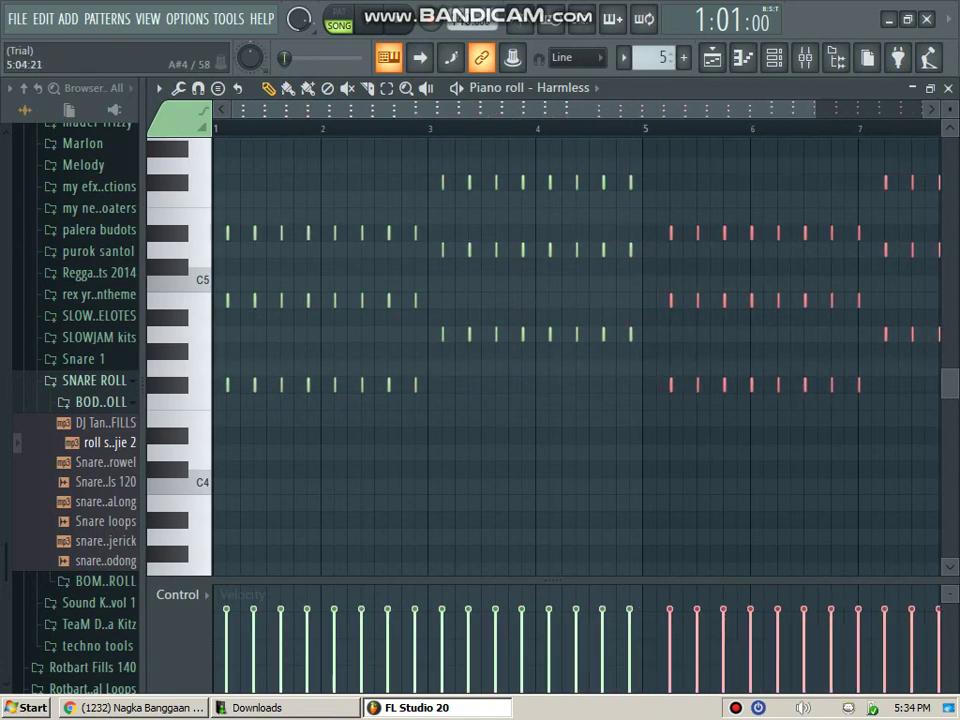
pyautogui.moveTo(669, 313)
pyautogui.mouseDown()
pyautogui.moveTo(650, 314)
pyautogui.moveTo(655, 323)
pyautogui.mouseUp()
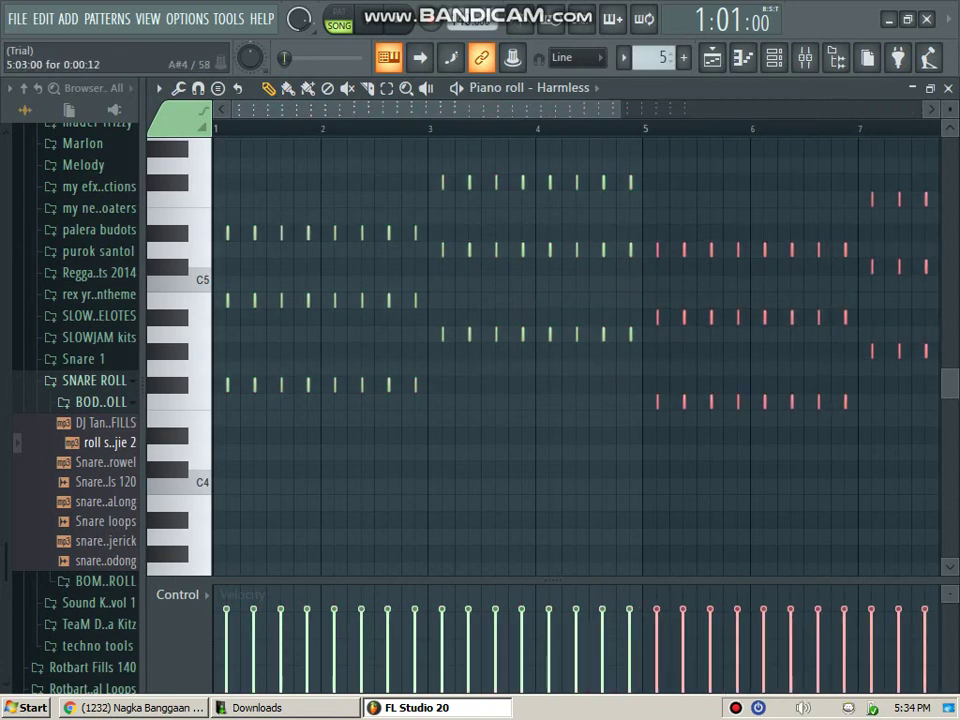
pyautogui.press('Up')
pyautogui.moveTo(619, 109); pyautogui.dragTo(825, 109)
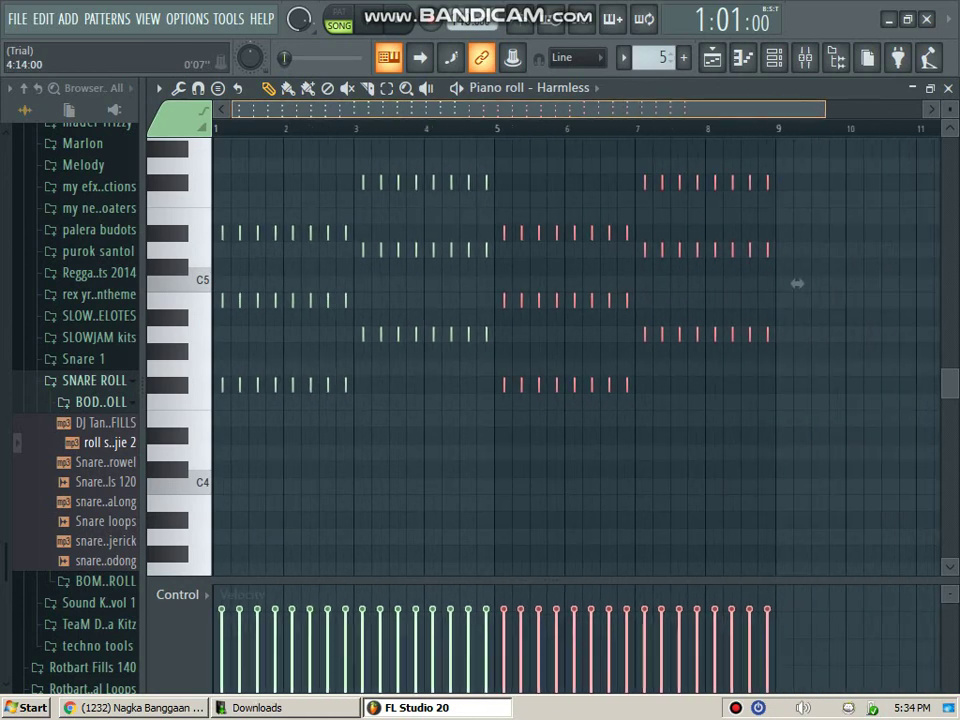
pyautogui.moveTo(834, 159); pyautogui.dragTo(215, 441)
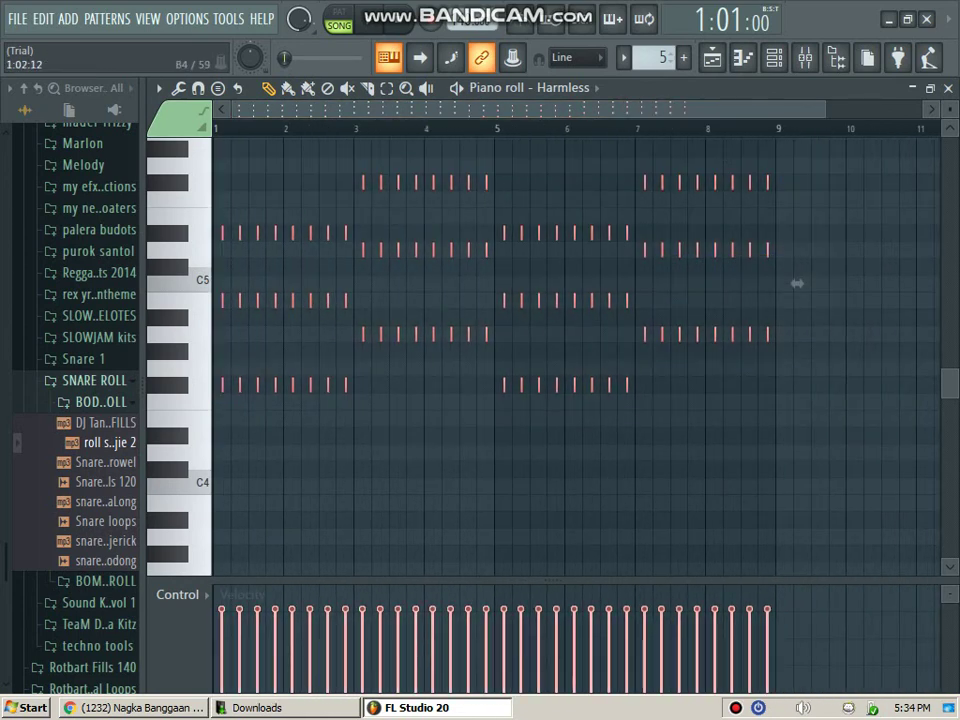
pyautogui.moveTo(797, 283); pyautogui.dragTo(797, 328)
pyautogui.click(948, 88)
# Step: Lower the volume fader of Insert 5 in the mixer
pyautogui.click(805, 58)
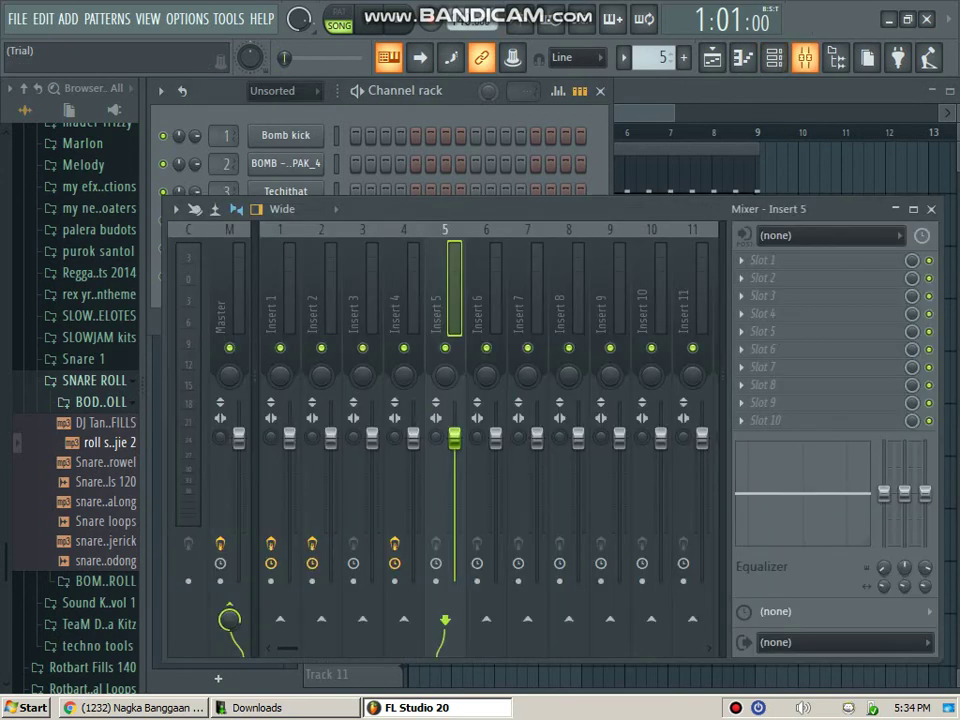
pyautogui.moveTo(455, 437); pyautogui.dragTo(455, 513)
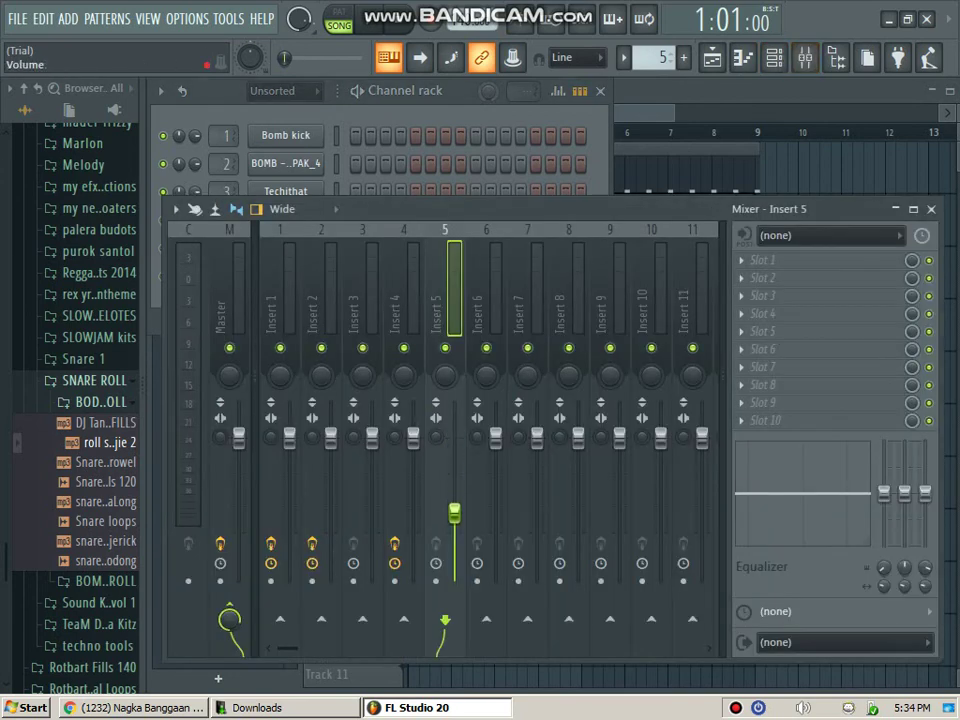
pyautogui.click(931, 209)
# Step: Place the harm pattern on playlist Track 6 from bar 1 and play back the arrangement
pyautogui.press('F6')
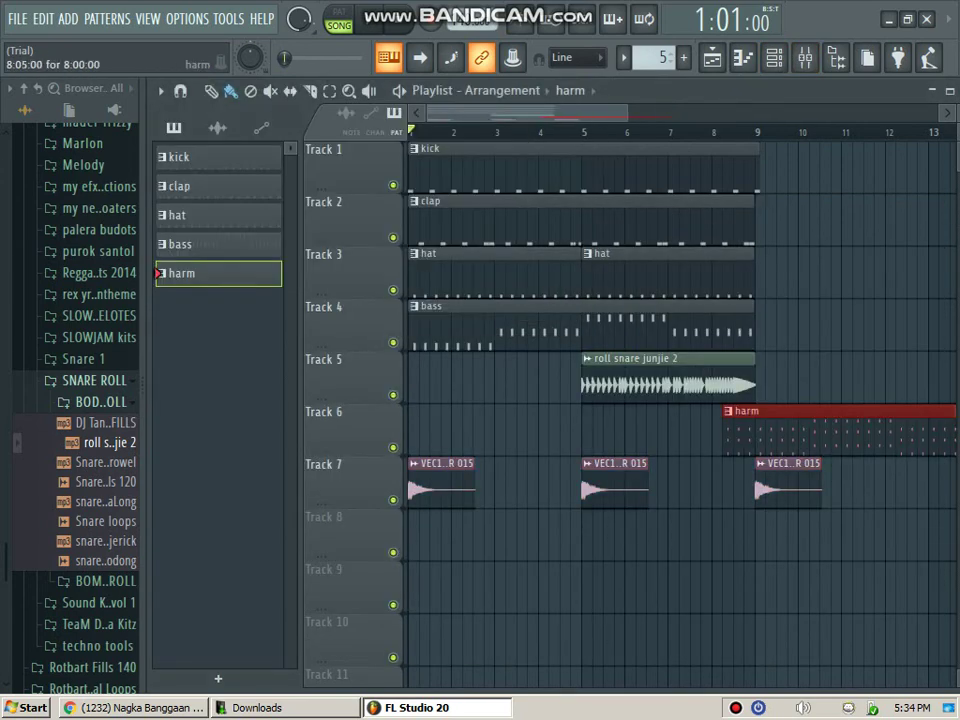
pyautogui.press('space')
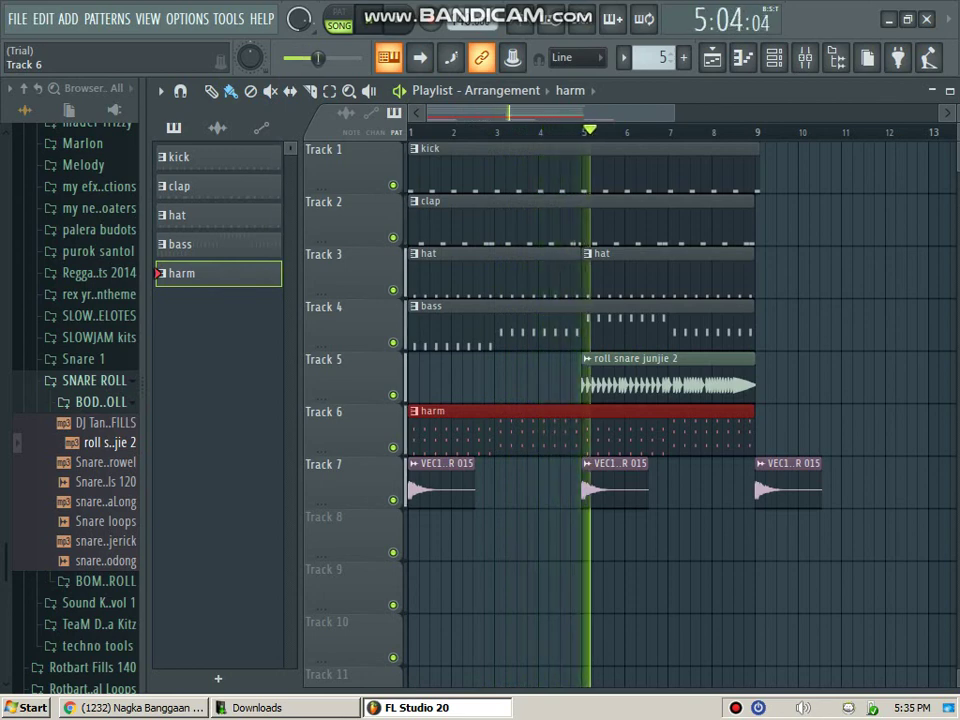
pyautogui.moveTo(674, 113); pyautogui.dragTo(703, 113)
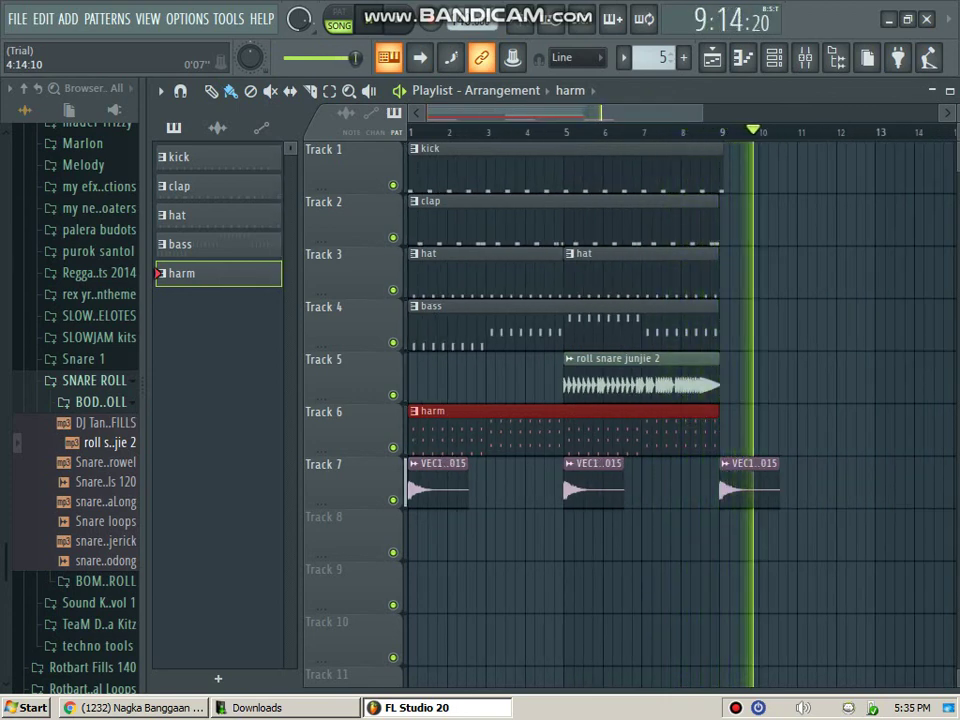
pyautogui.press('space')
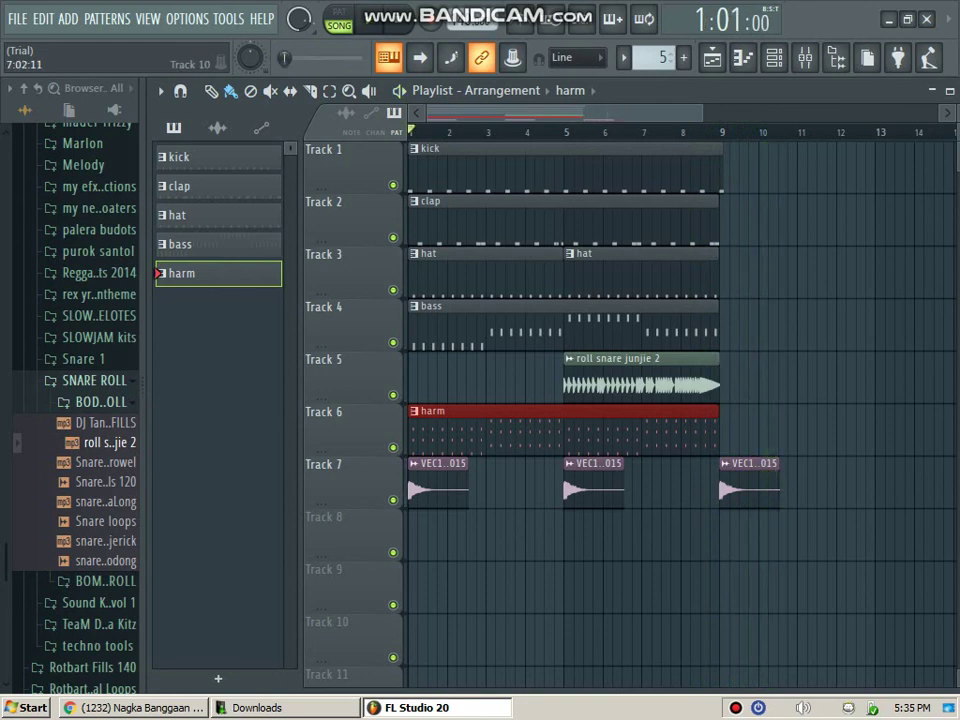